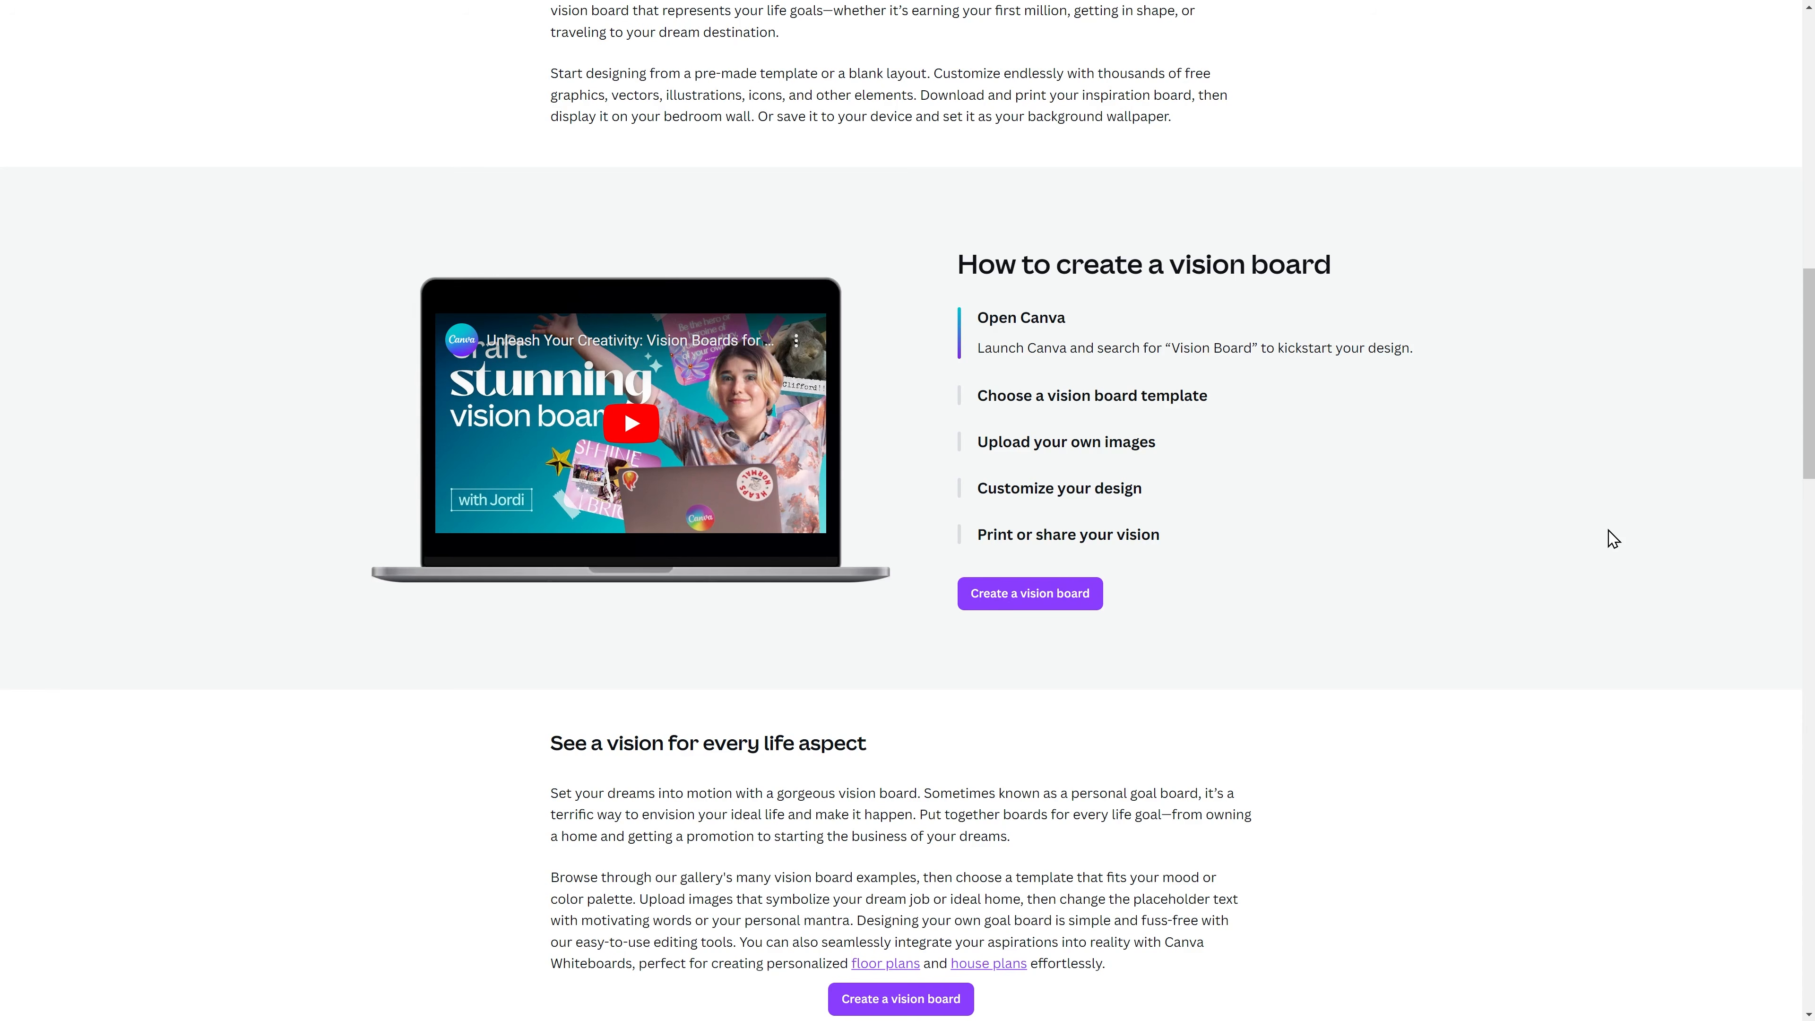
Step: Start a new vision board and apply the brown "creativity thrives here" photo collage template
left_click(1078, 613)
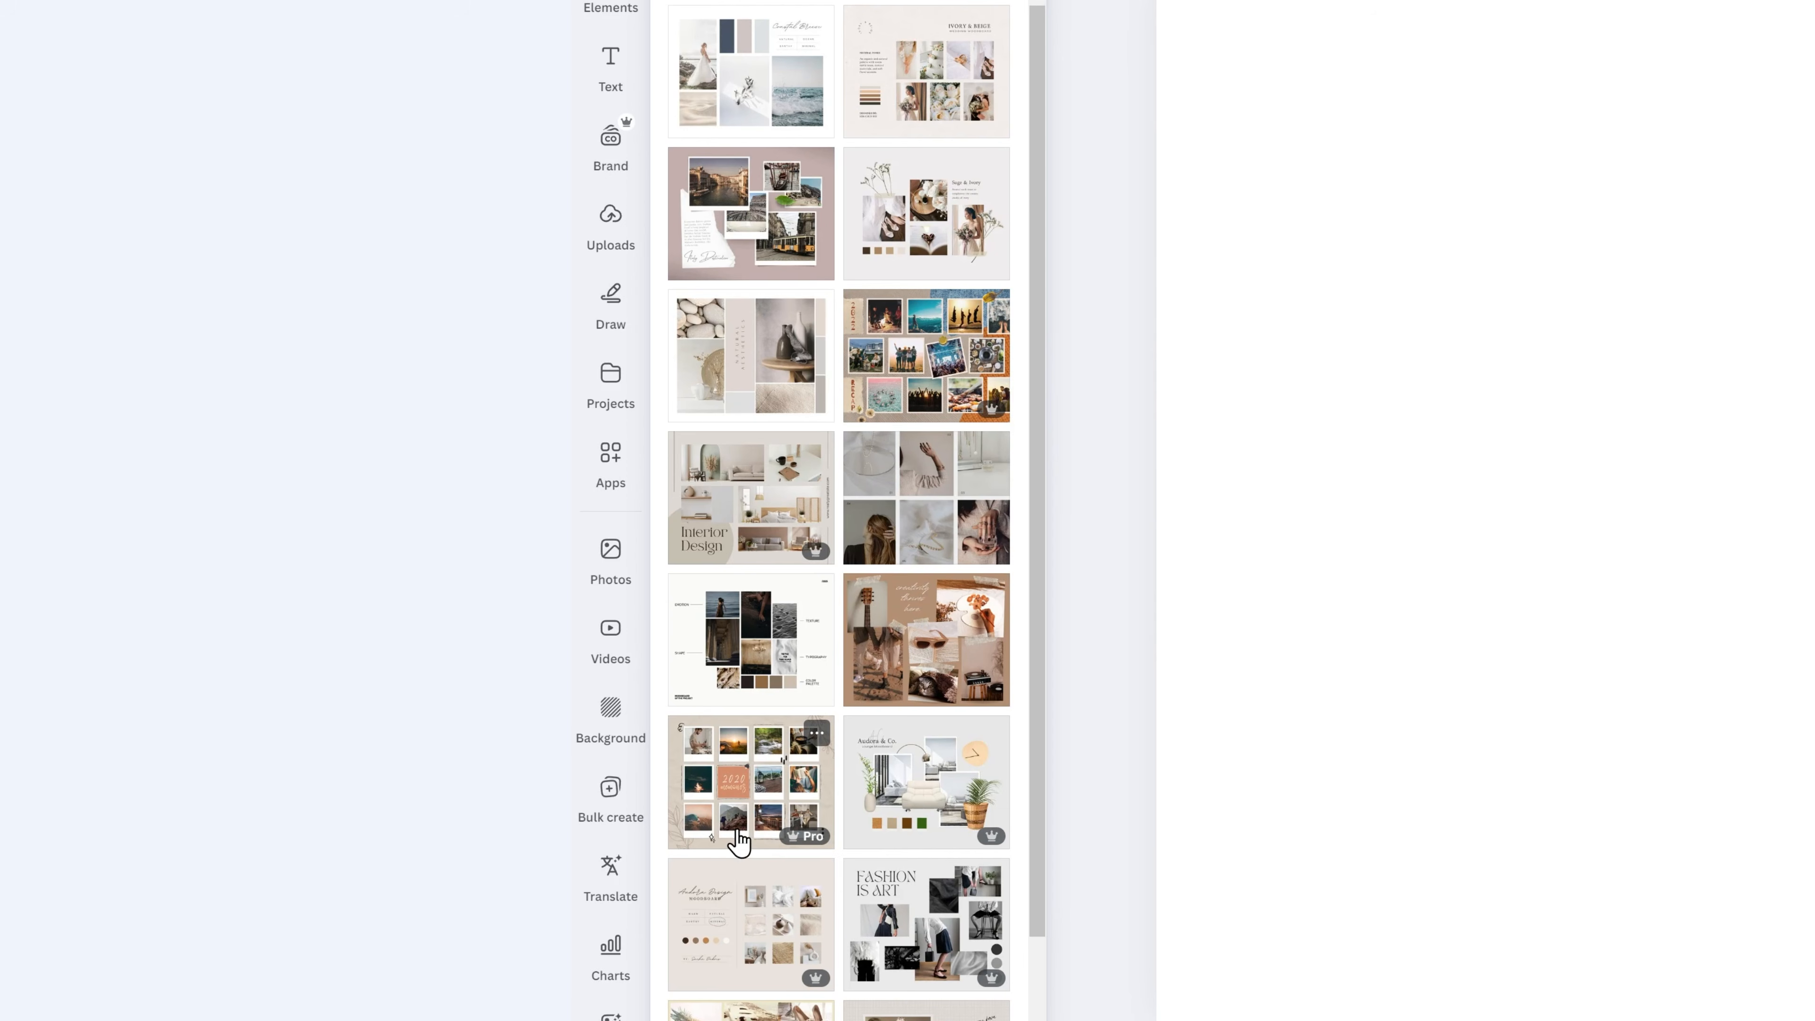
left_click(903, 675)
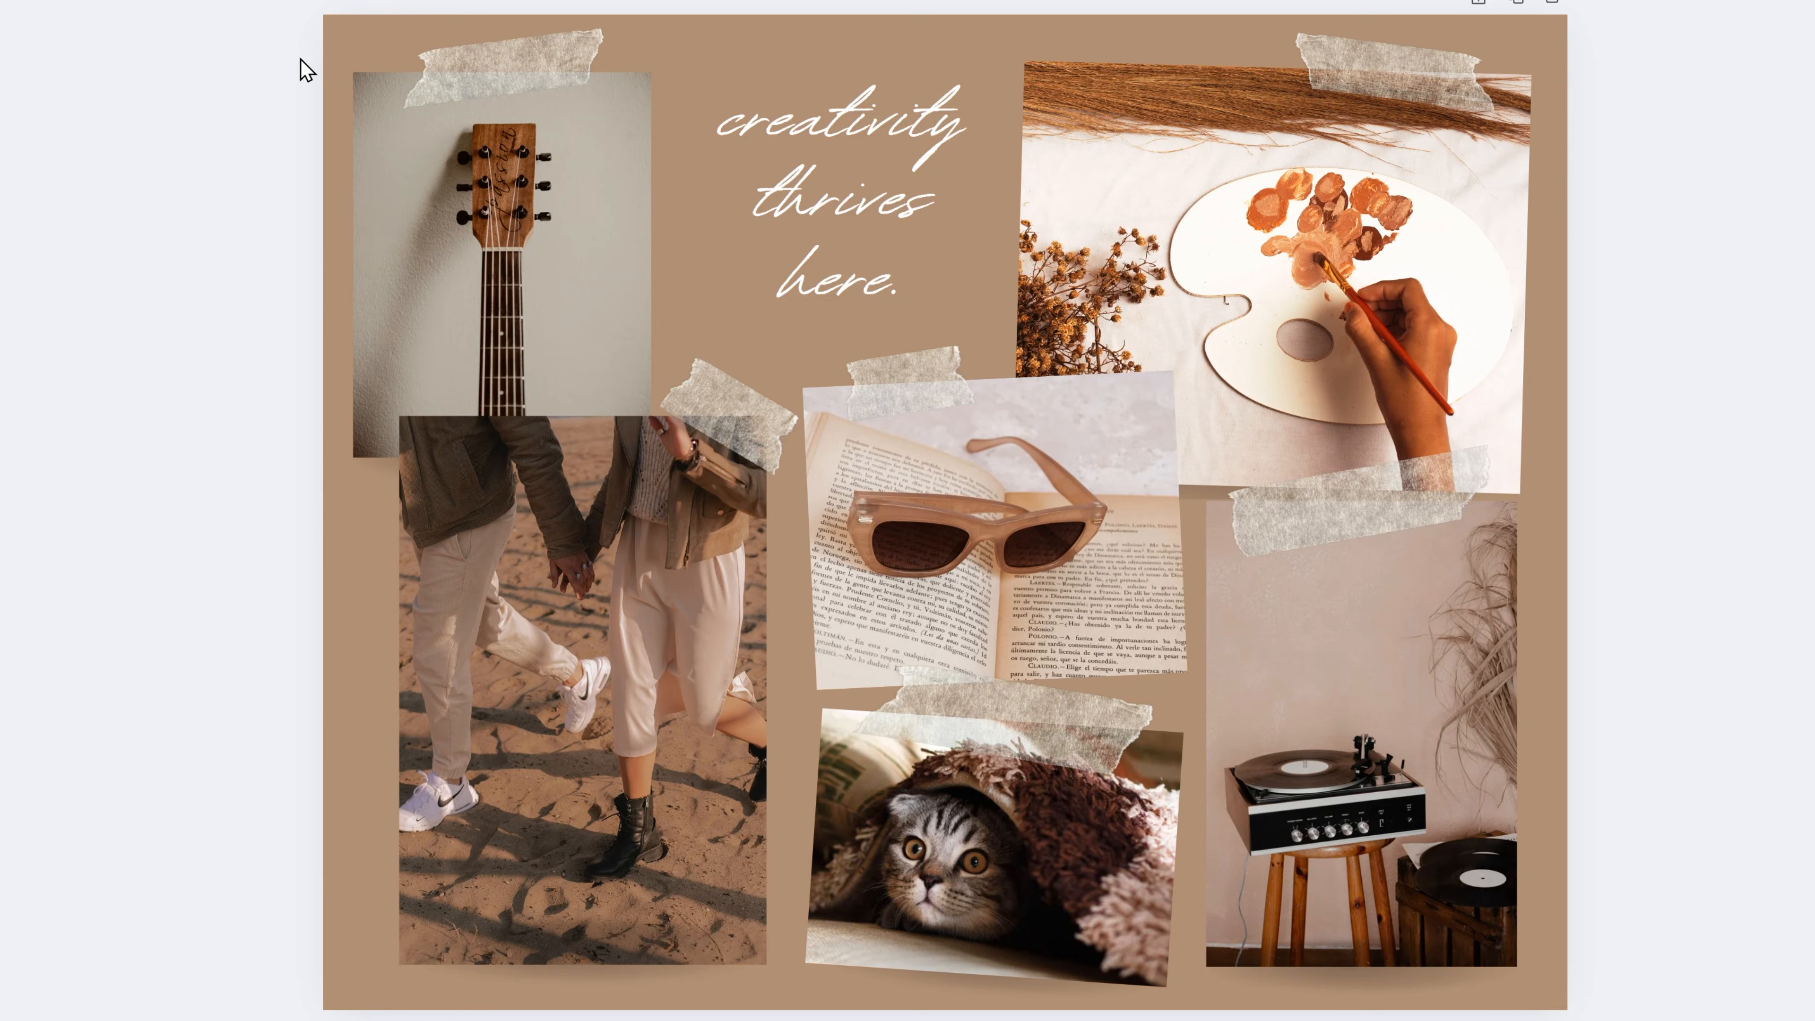
left_click(456, 152)
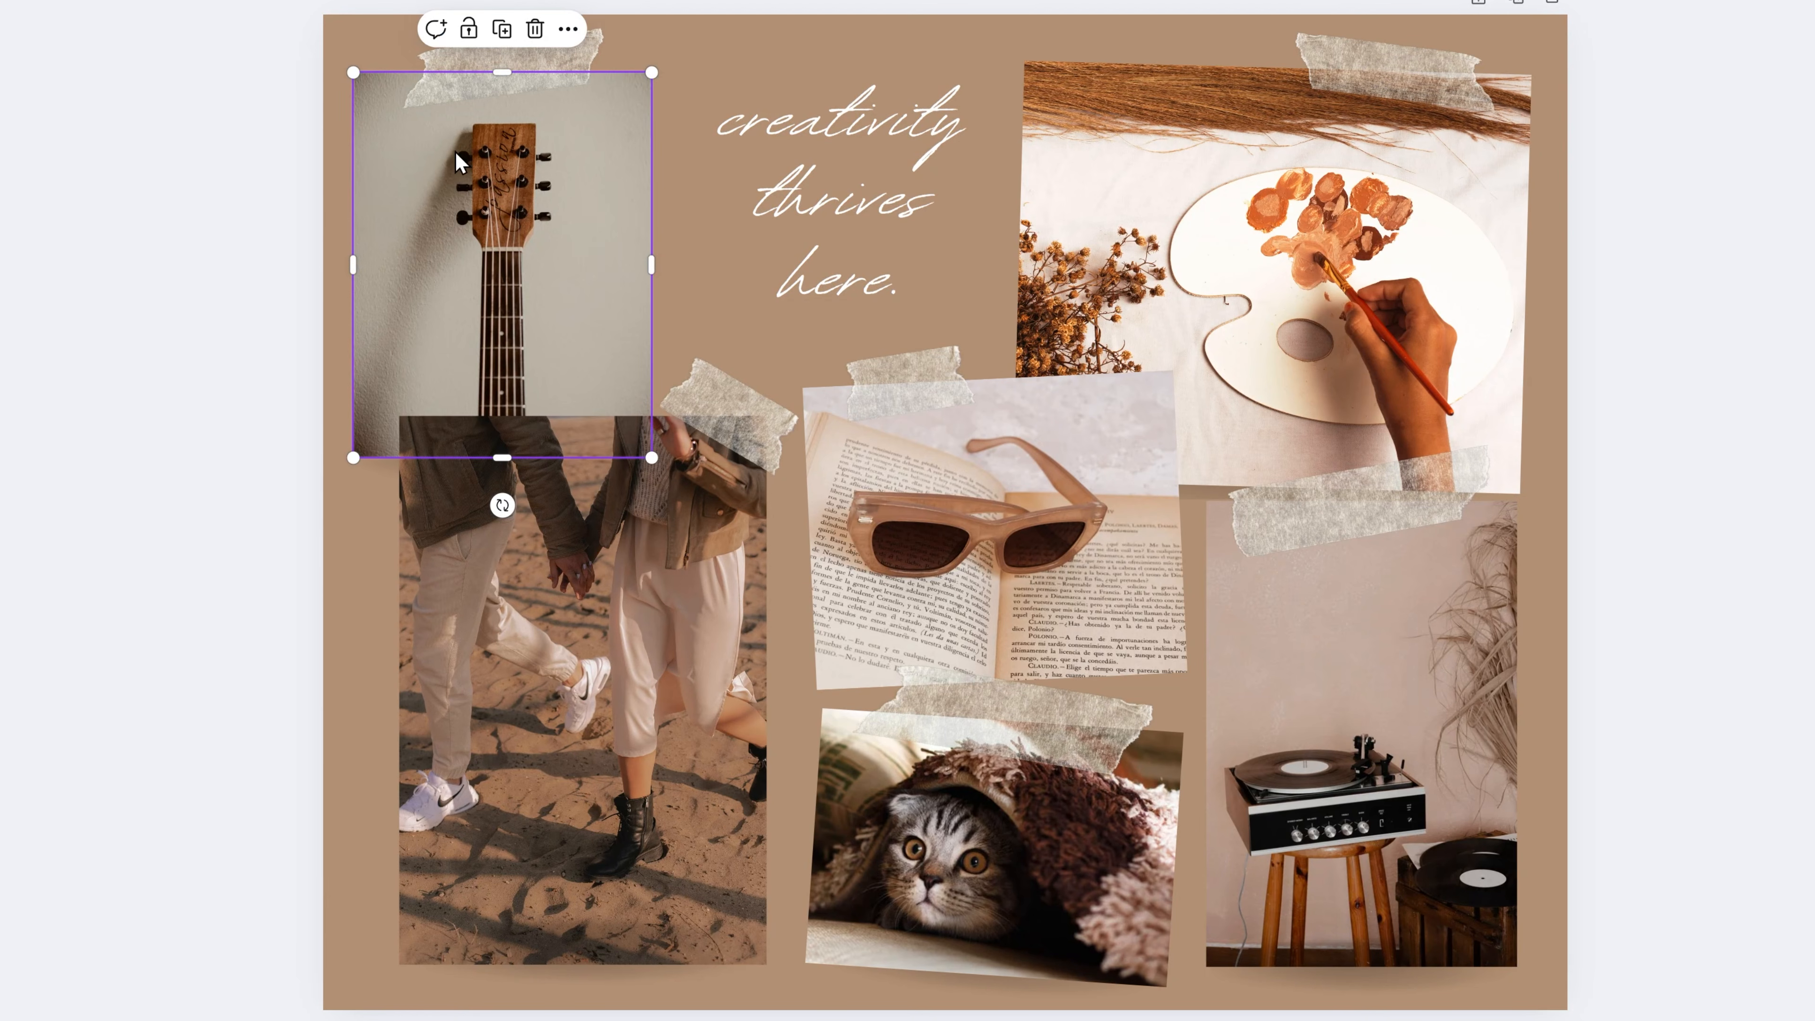
key("Delete")
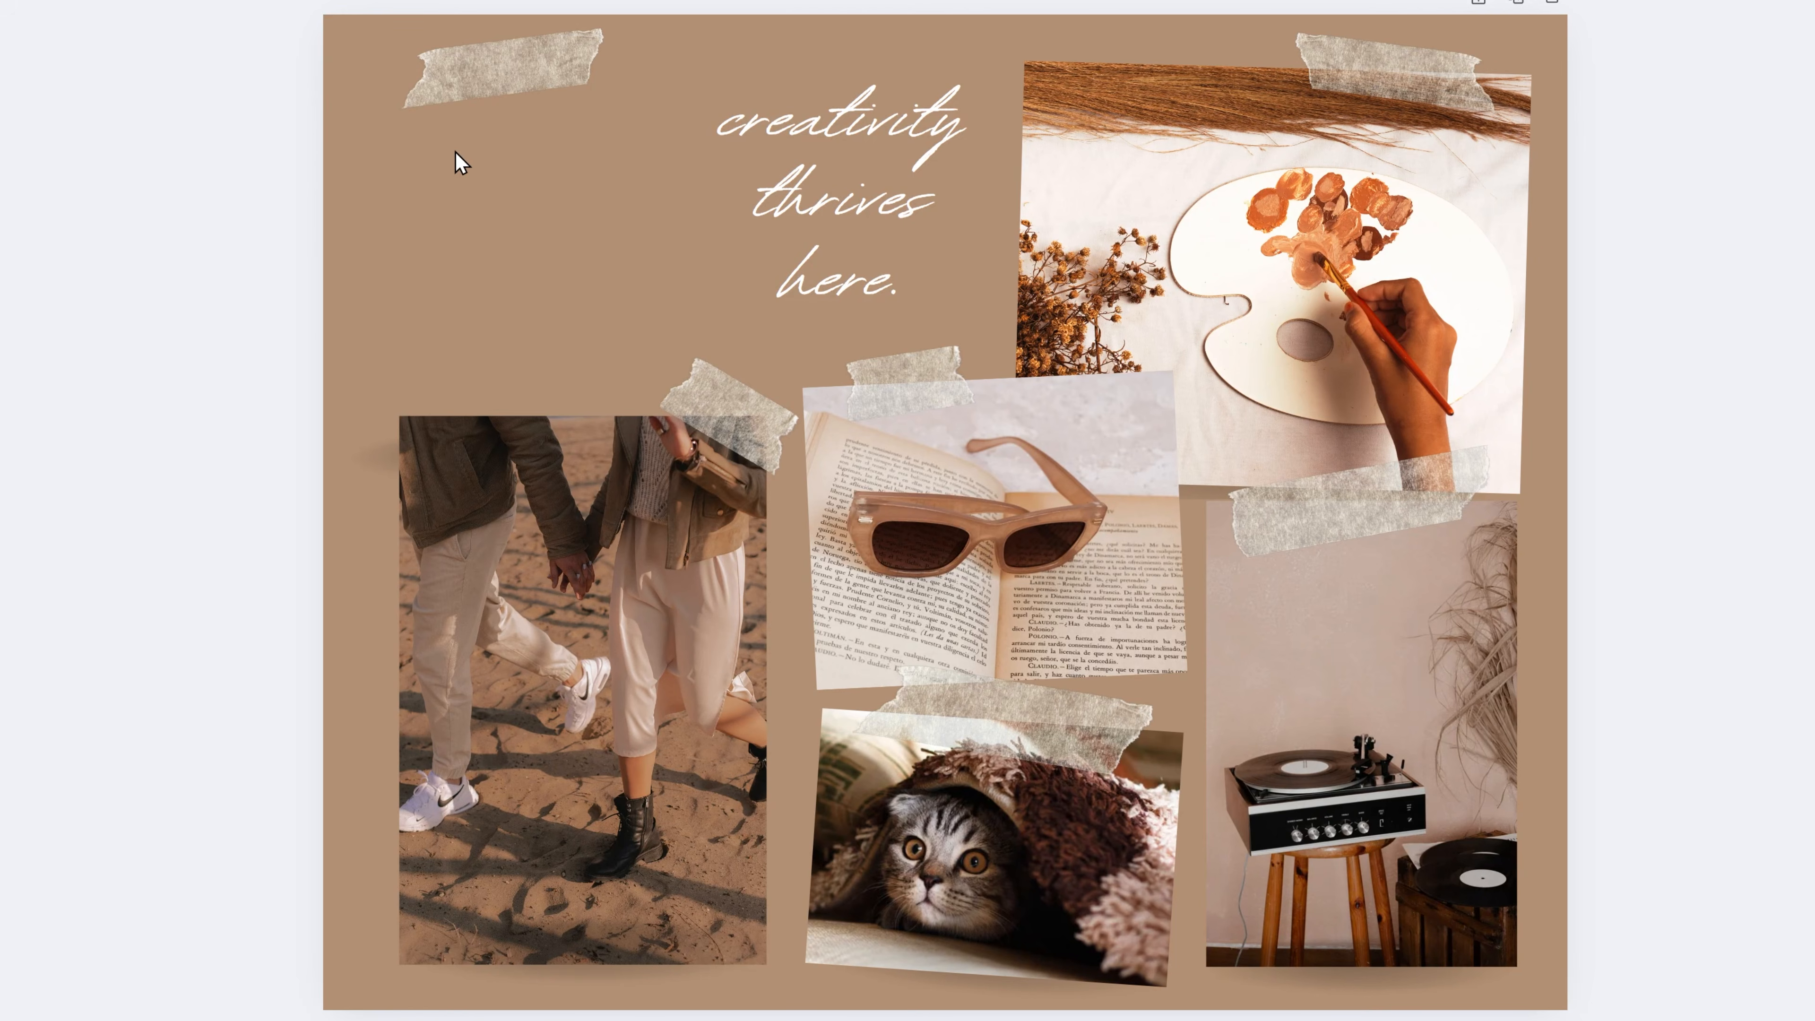
key("ctrl+z")
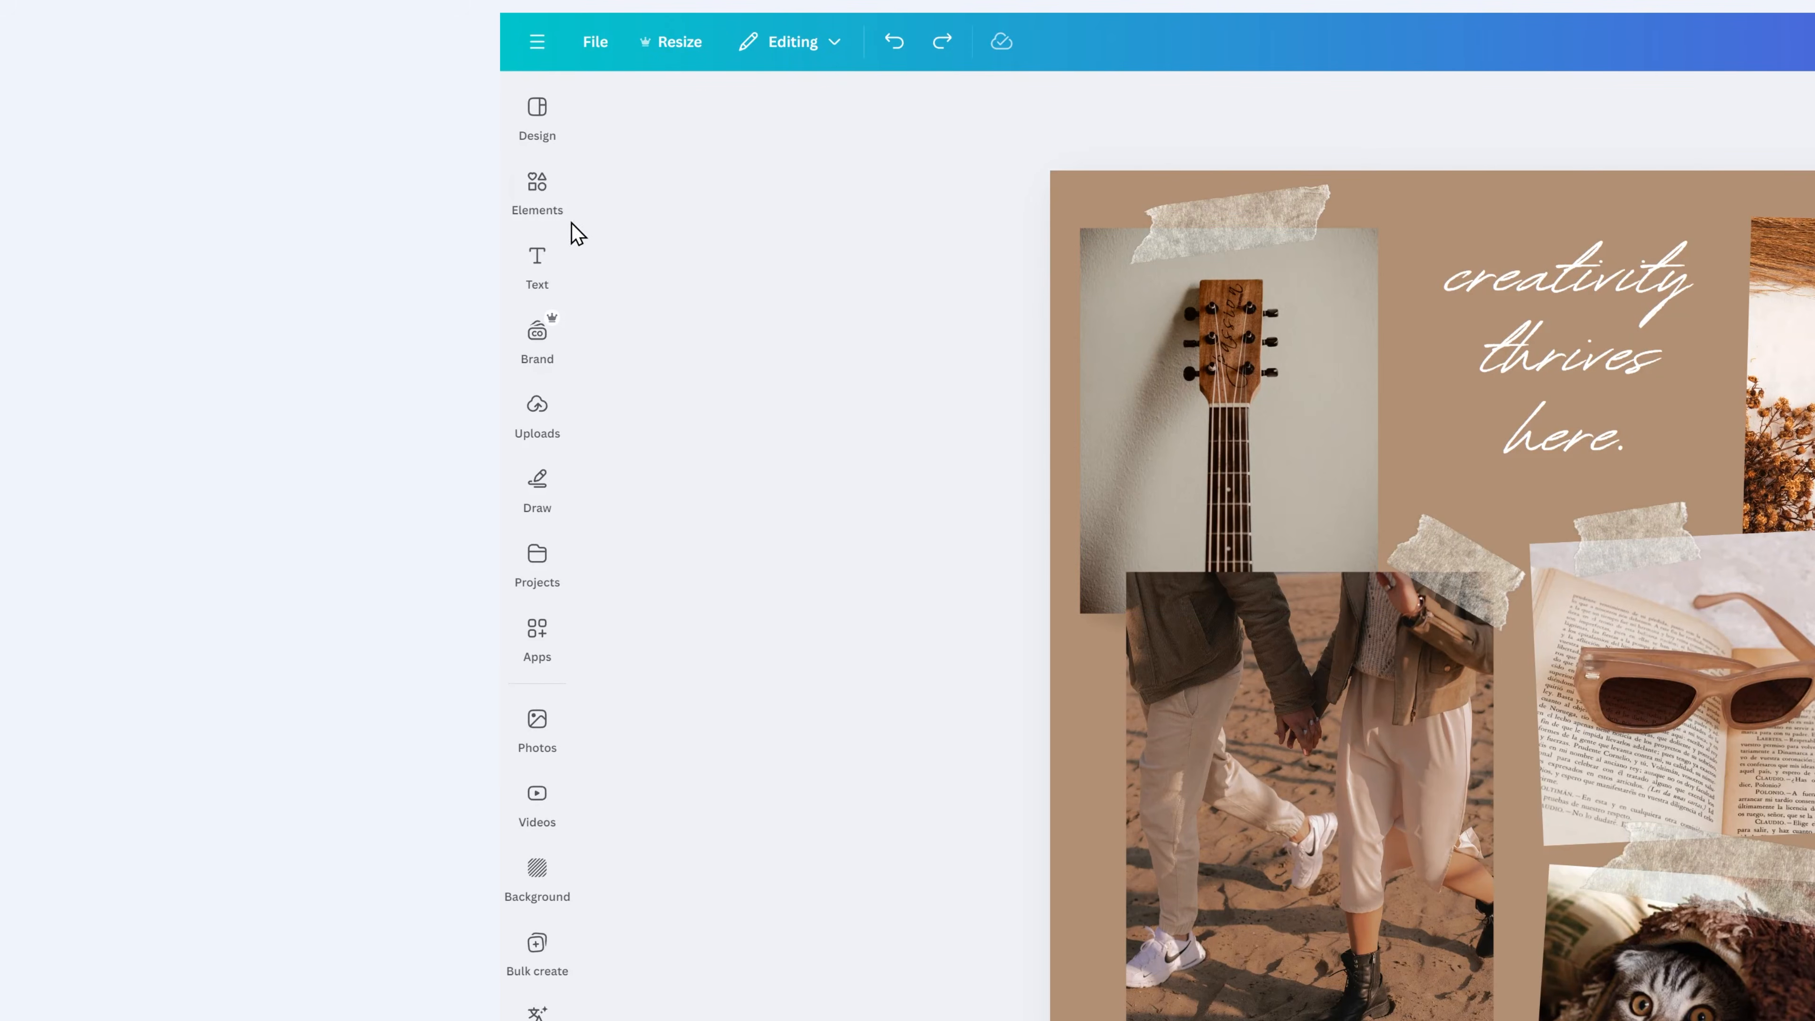
Step: Add the square frame from the basic shape frames and fit it over the guitar photo at about 6.11 × 7.74 cm
left_click(532, 193)
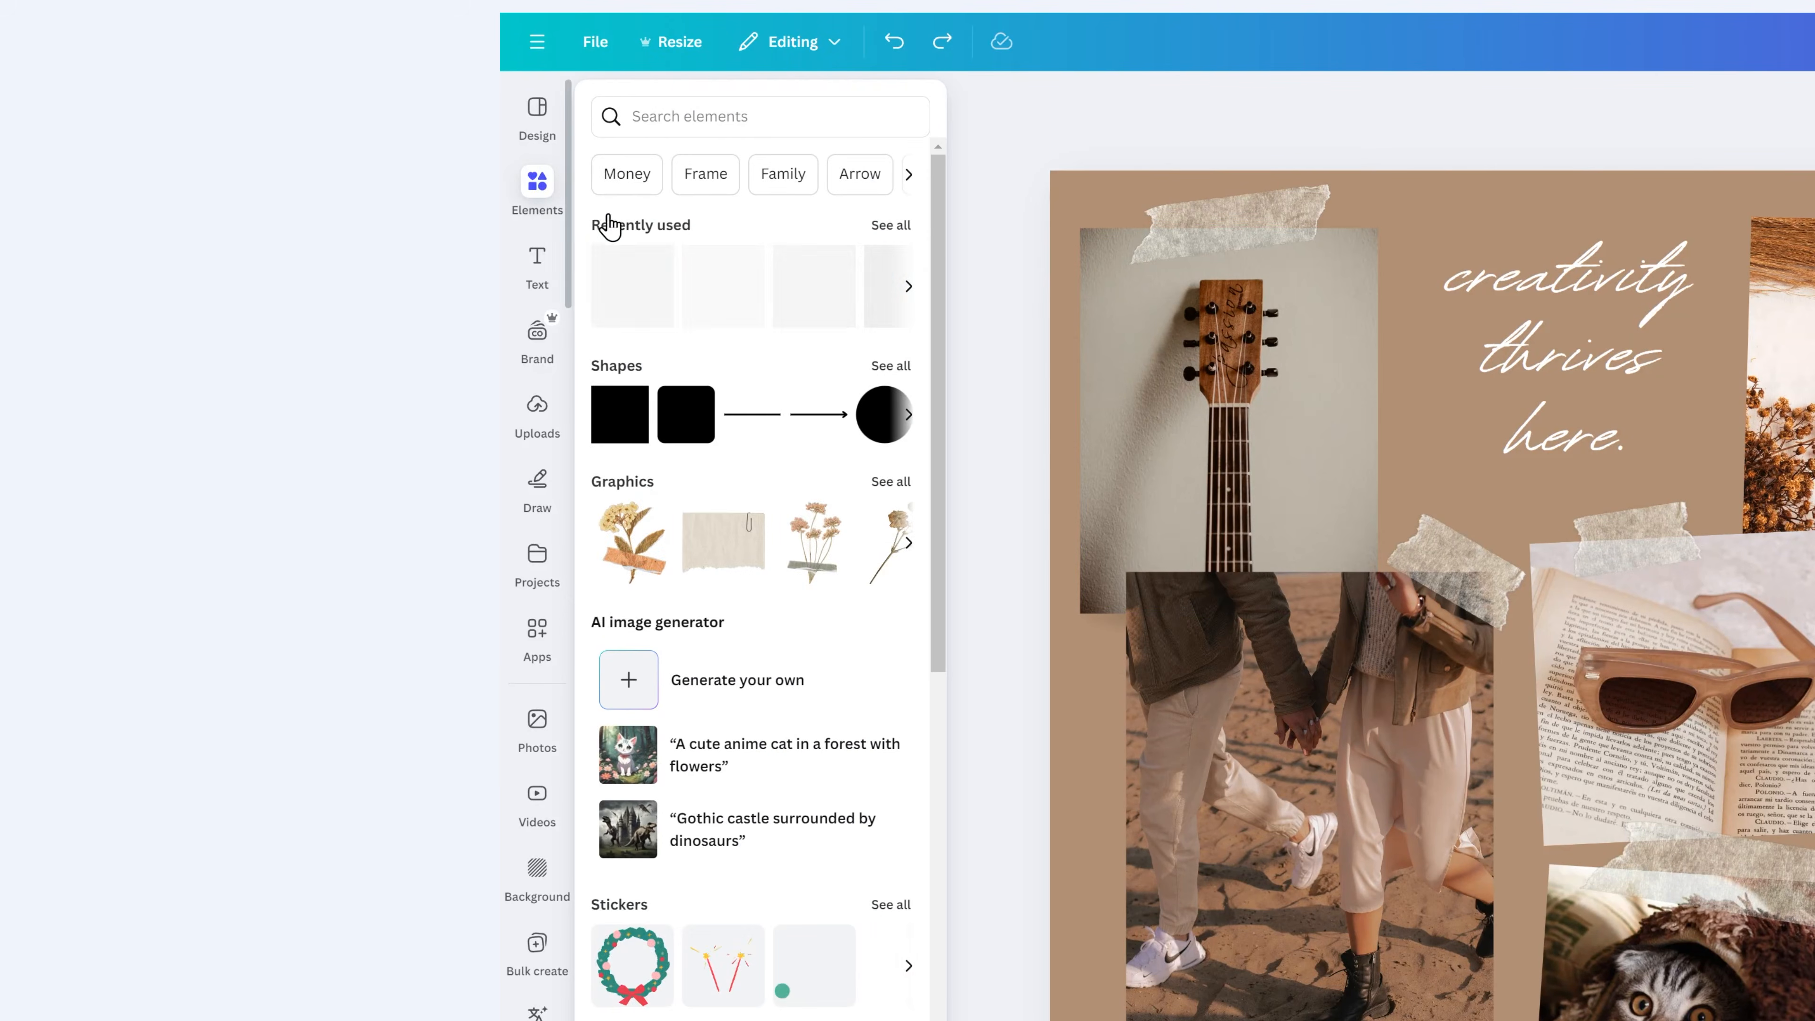
scroll(741, 452, "down", 2)
scroll(741, 452, "down", 10)
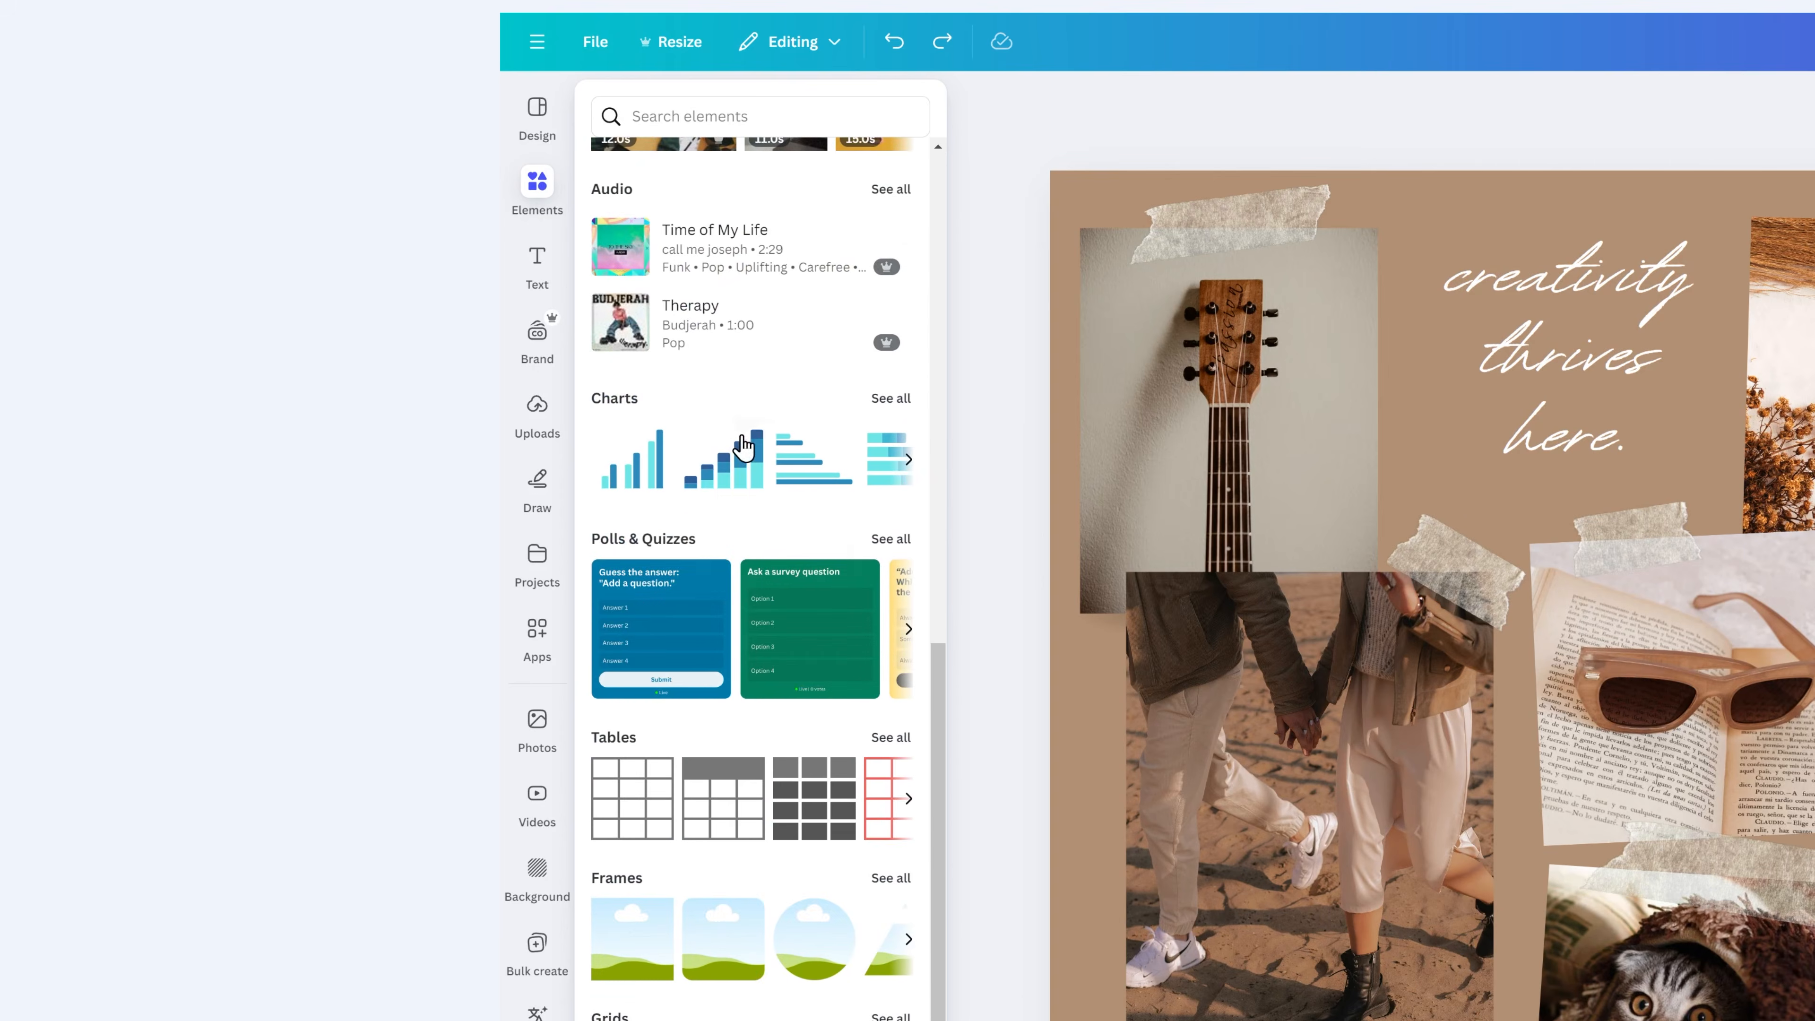
left_click(890, 634)
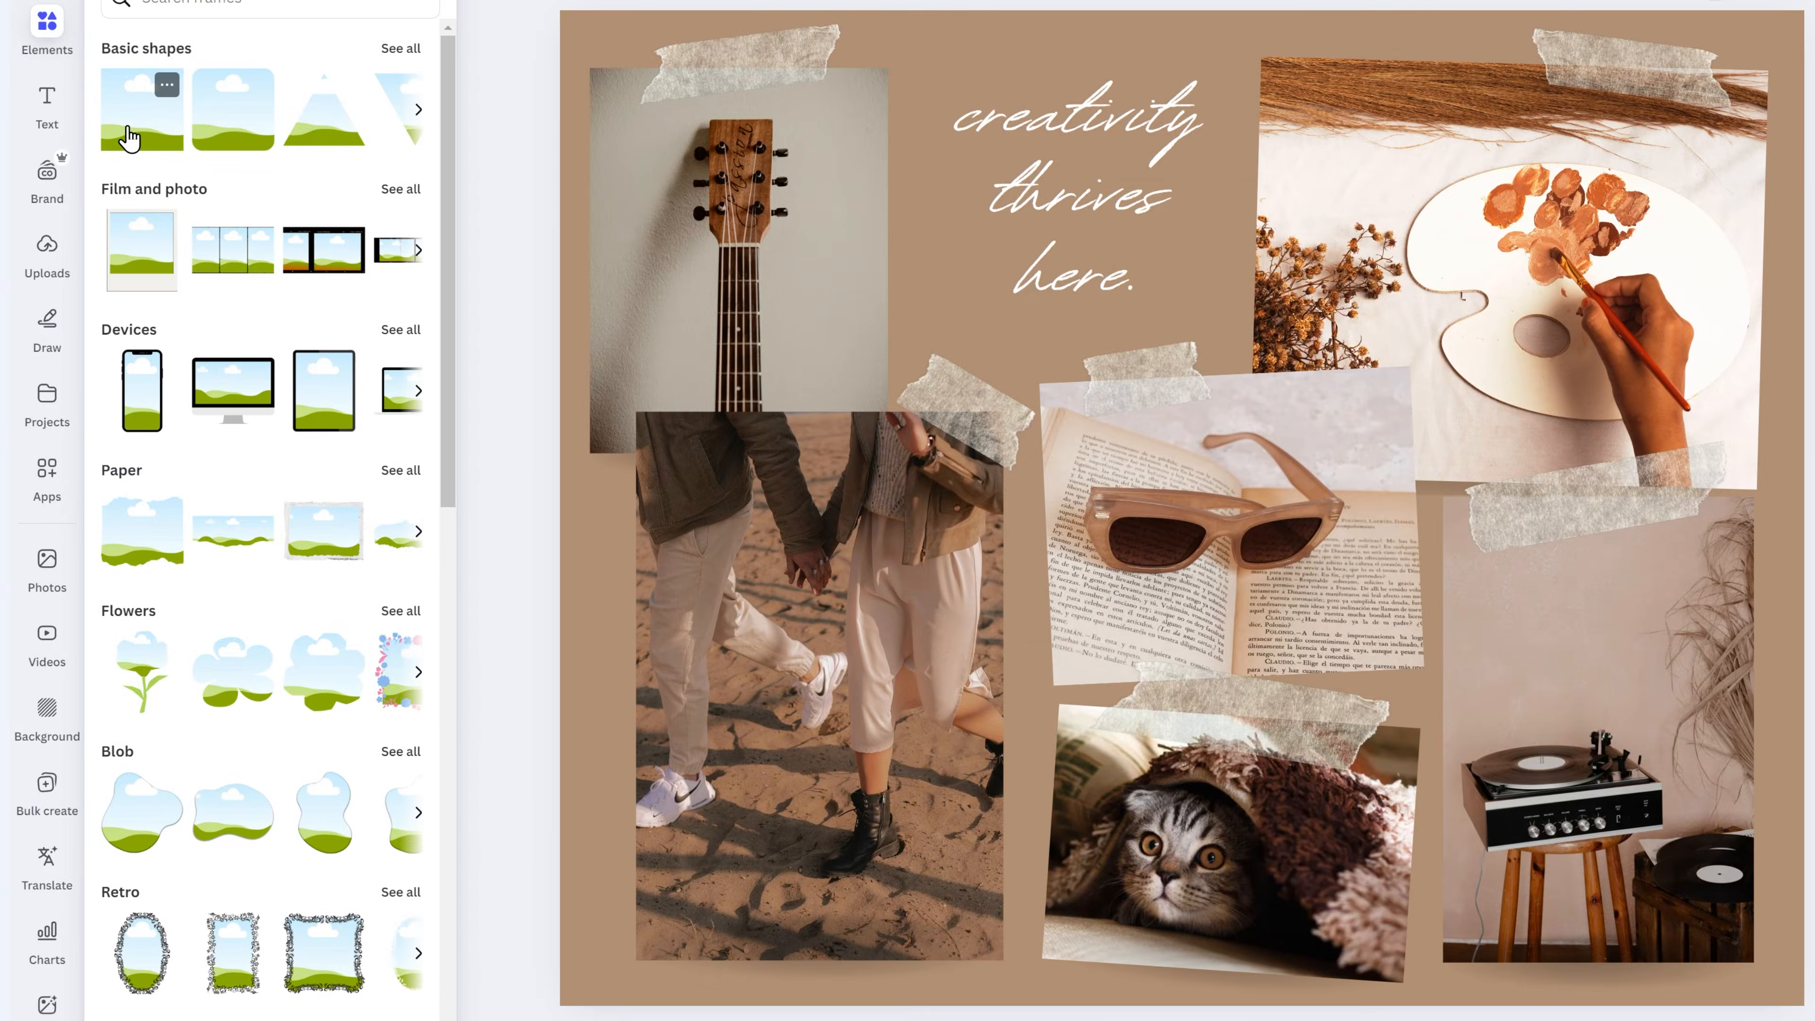
left_click(619, 298)
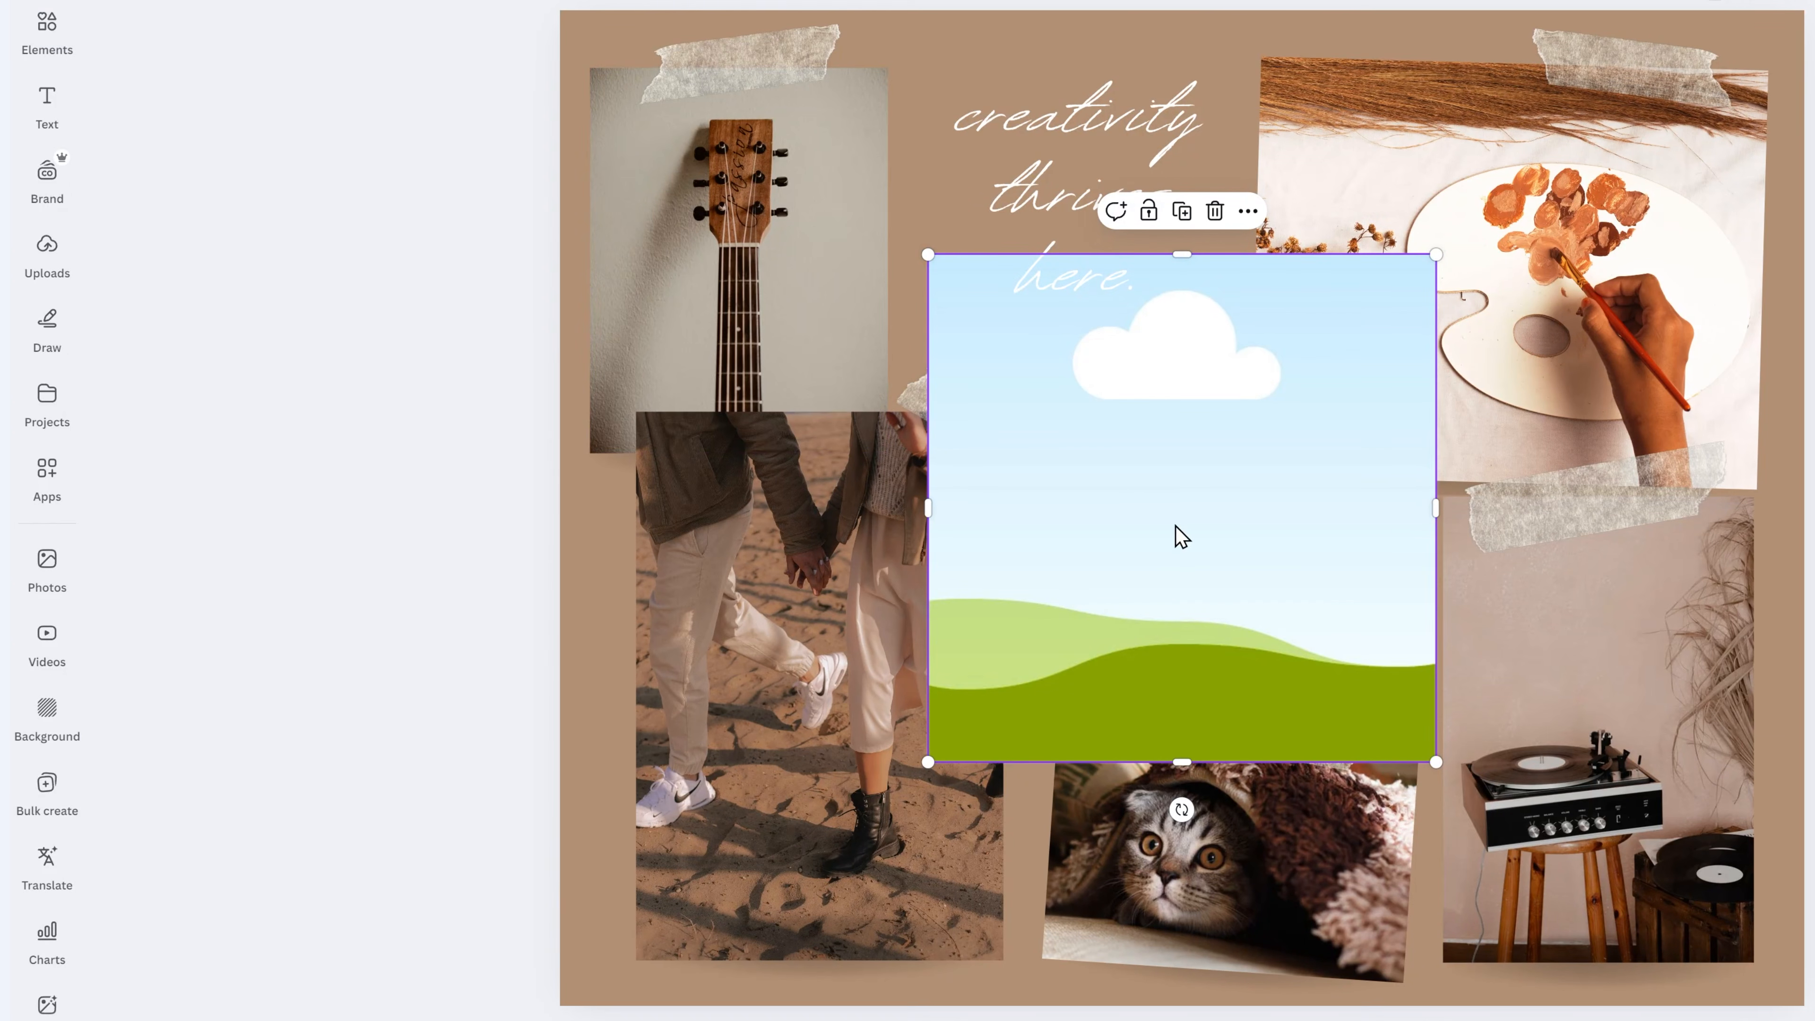
left_click_drag(1176, 526, 840, 343)
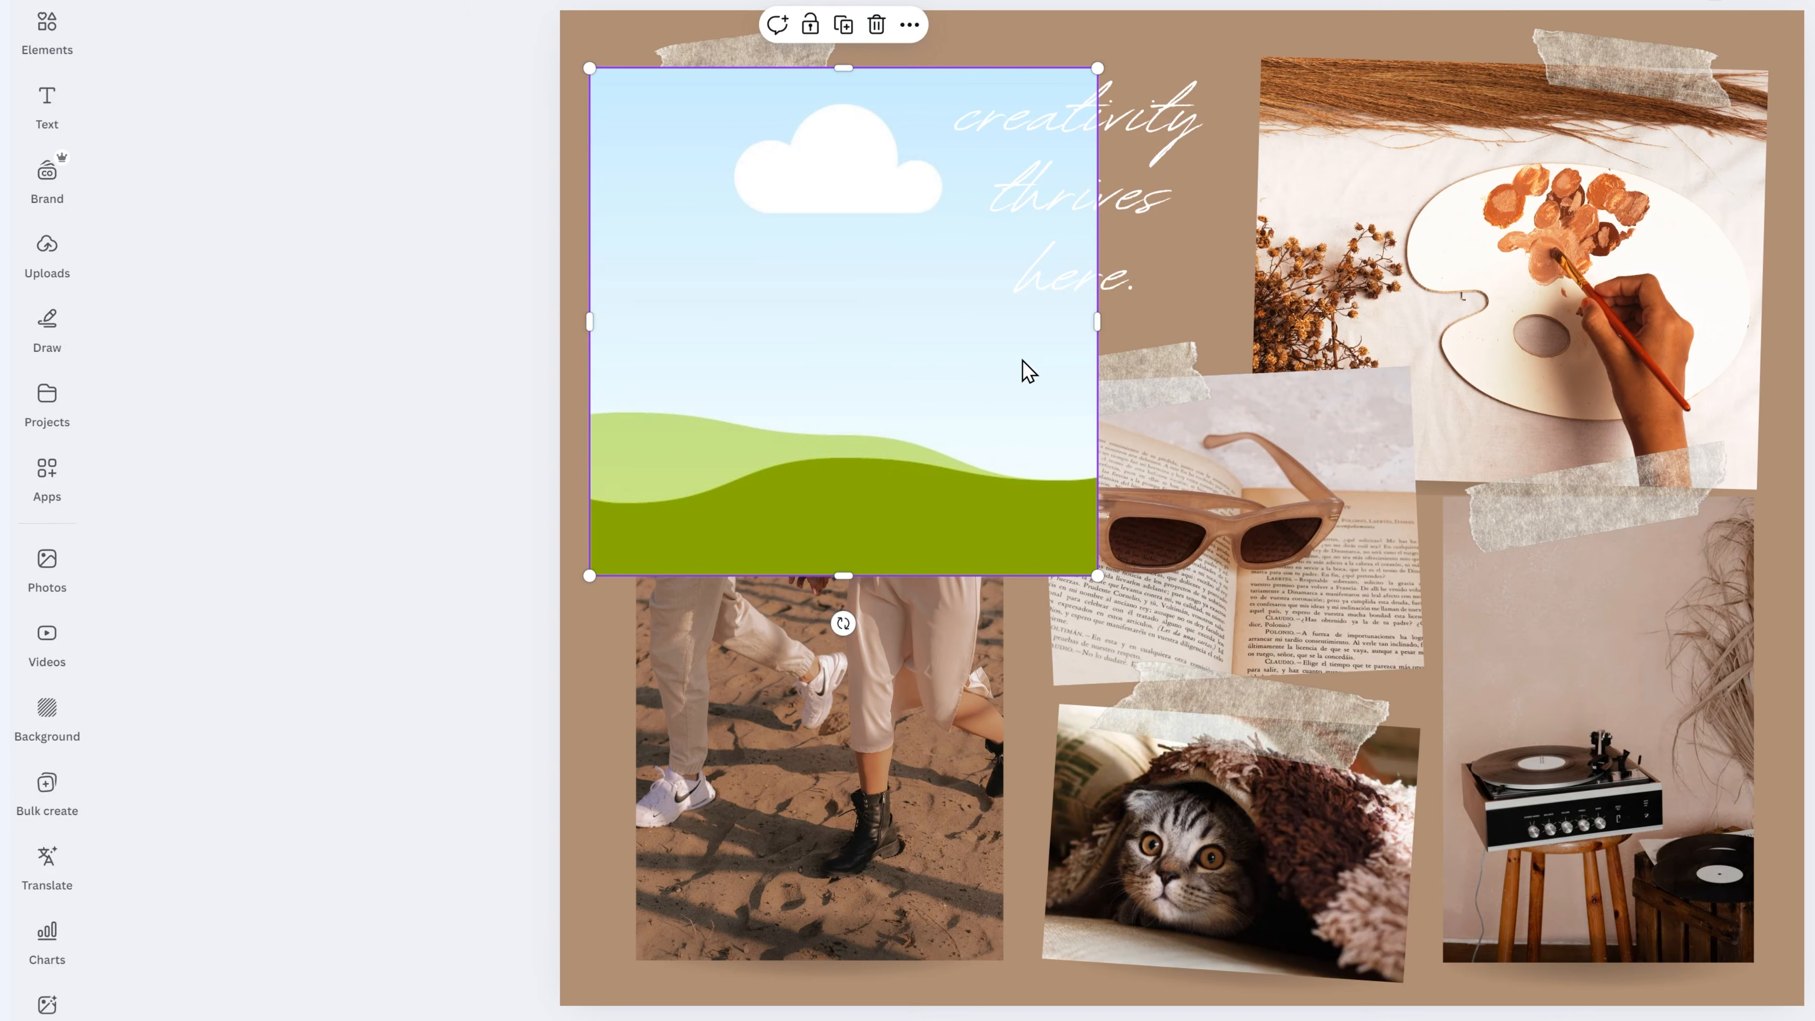
left_click_drag(1098, 322, 839, 324)
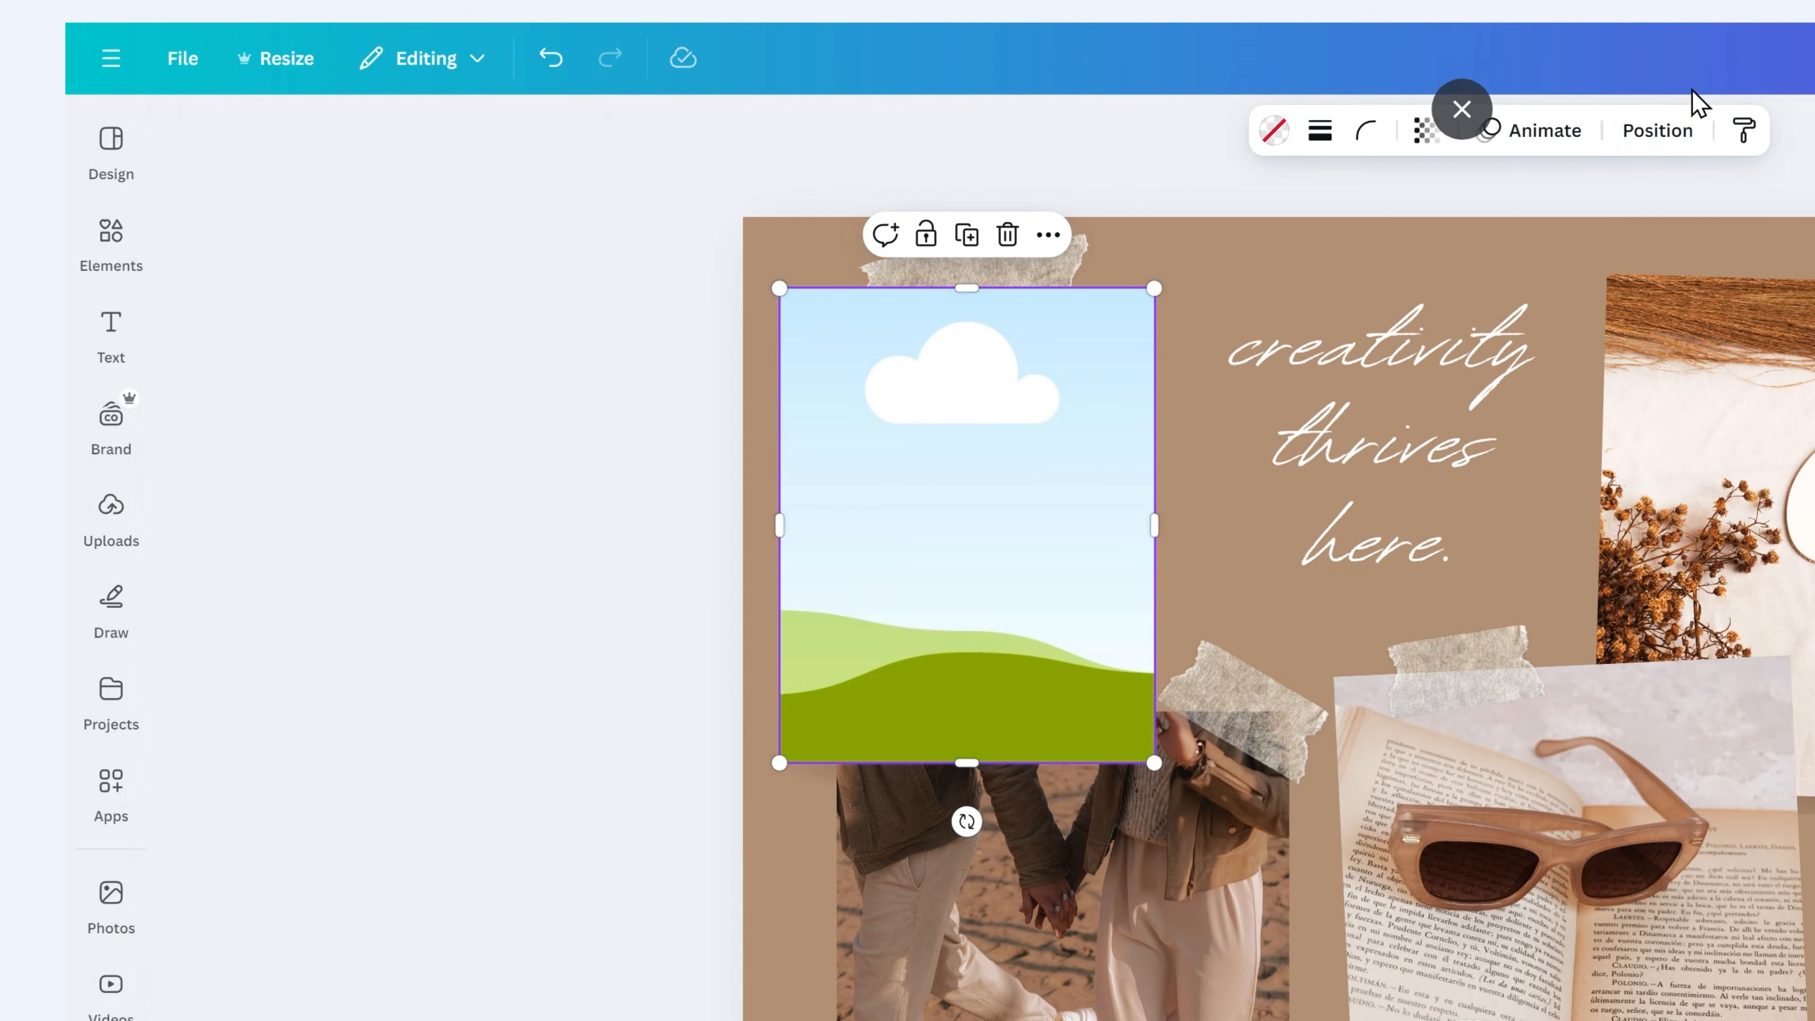
Step: Send the frame backward behind the guitar photo and narrow it to about 6 cm wide
left_click(1657, 130)
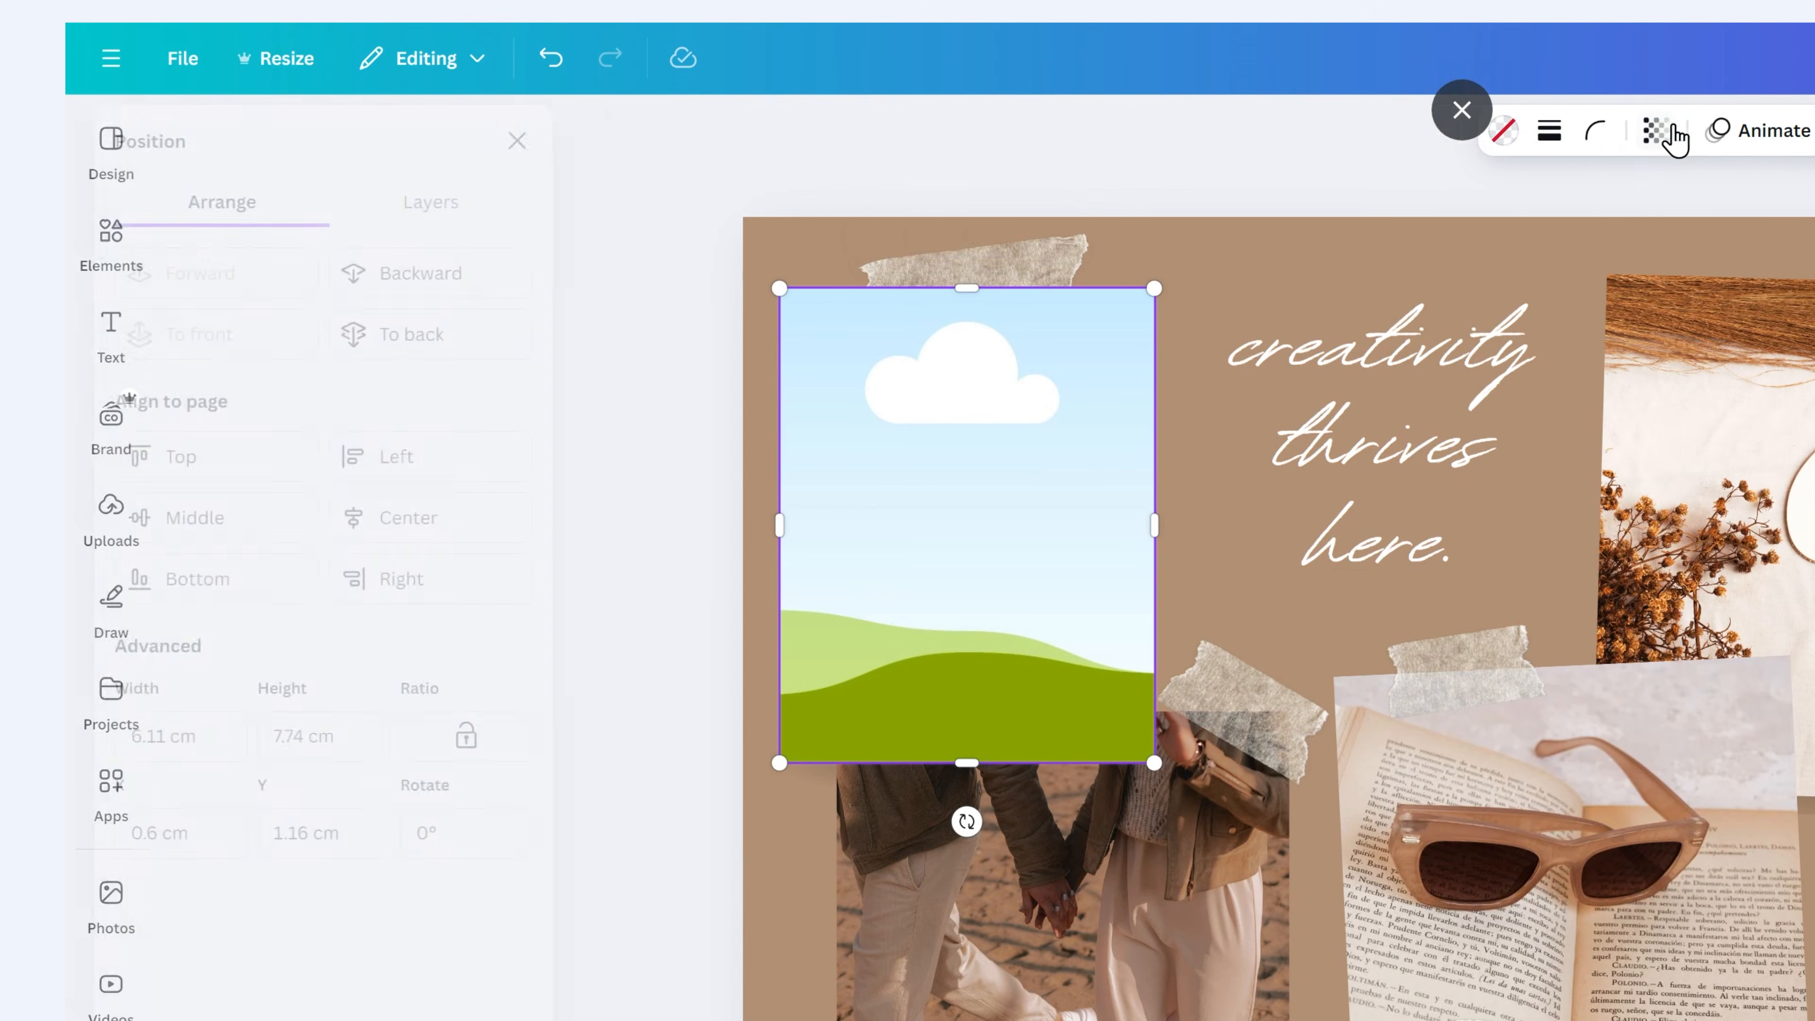
left_click(526, 300)
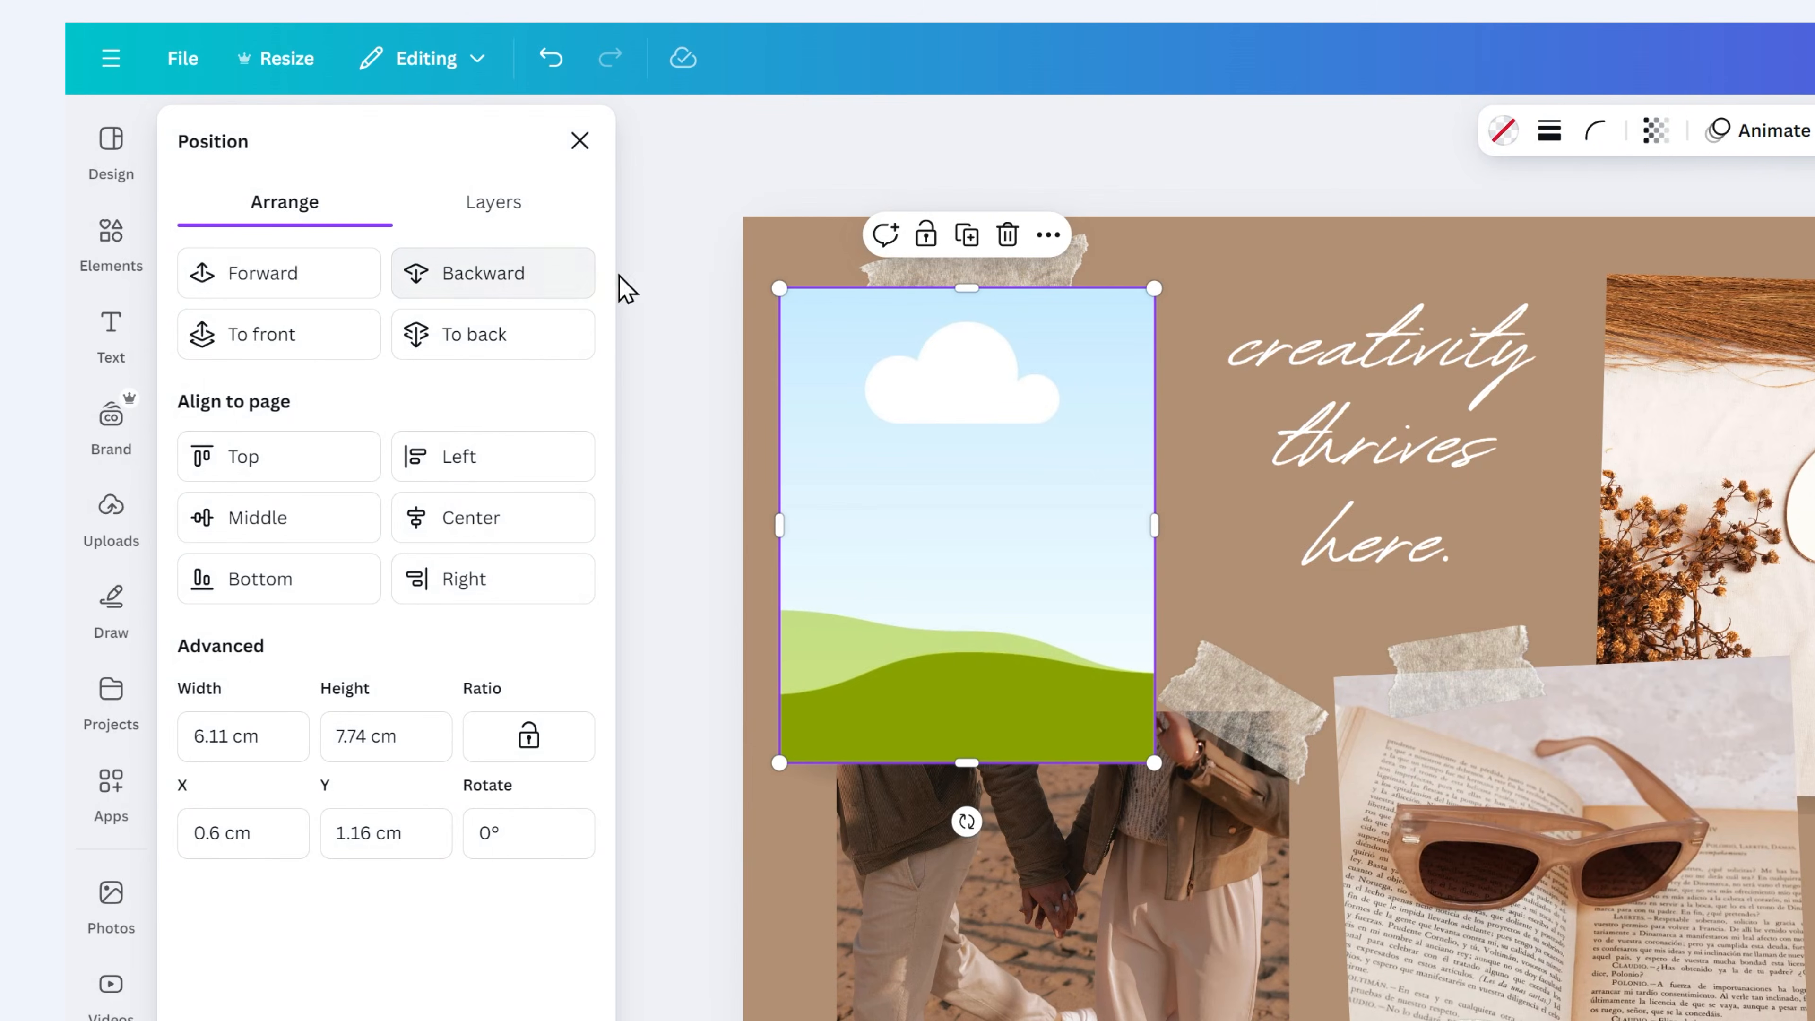
left_click(558, 300)
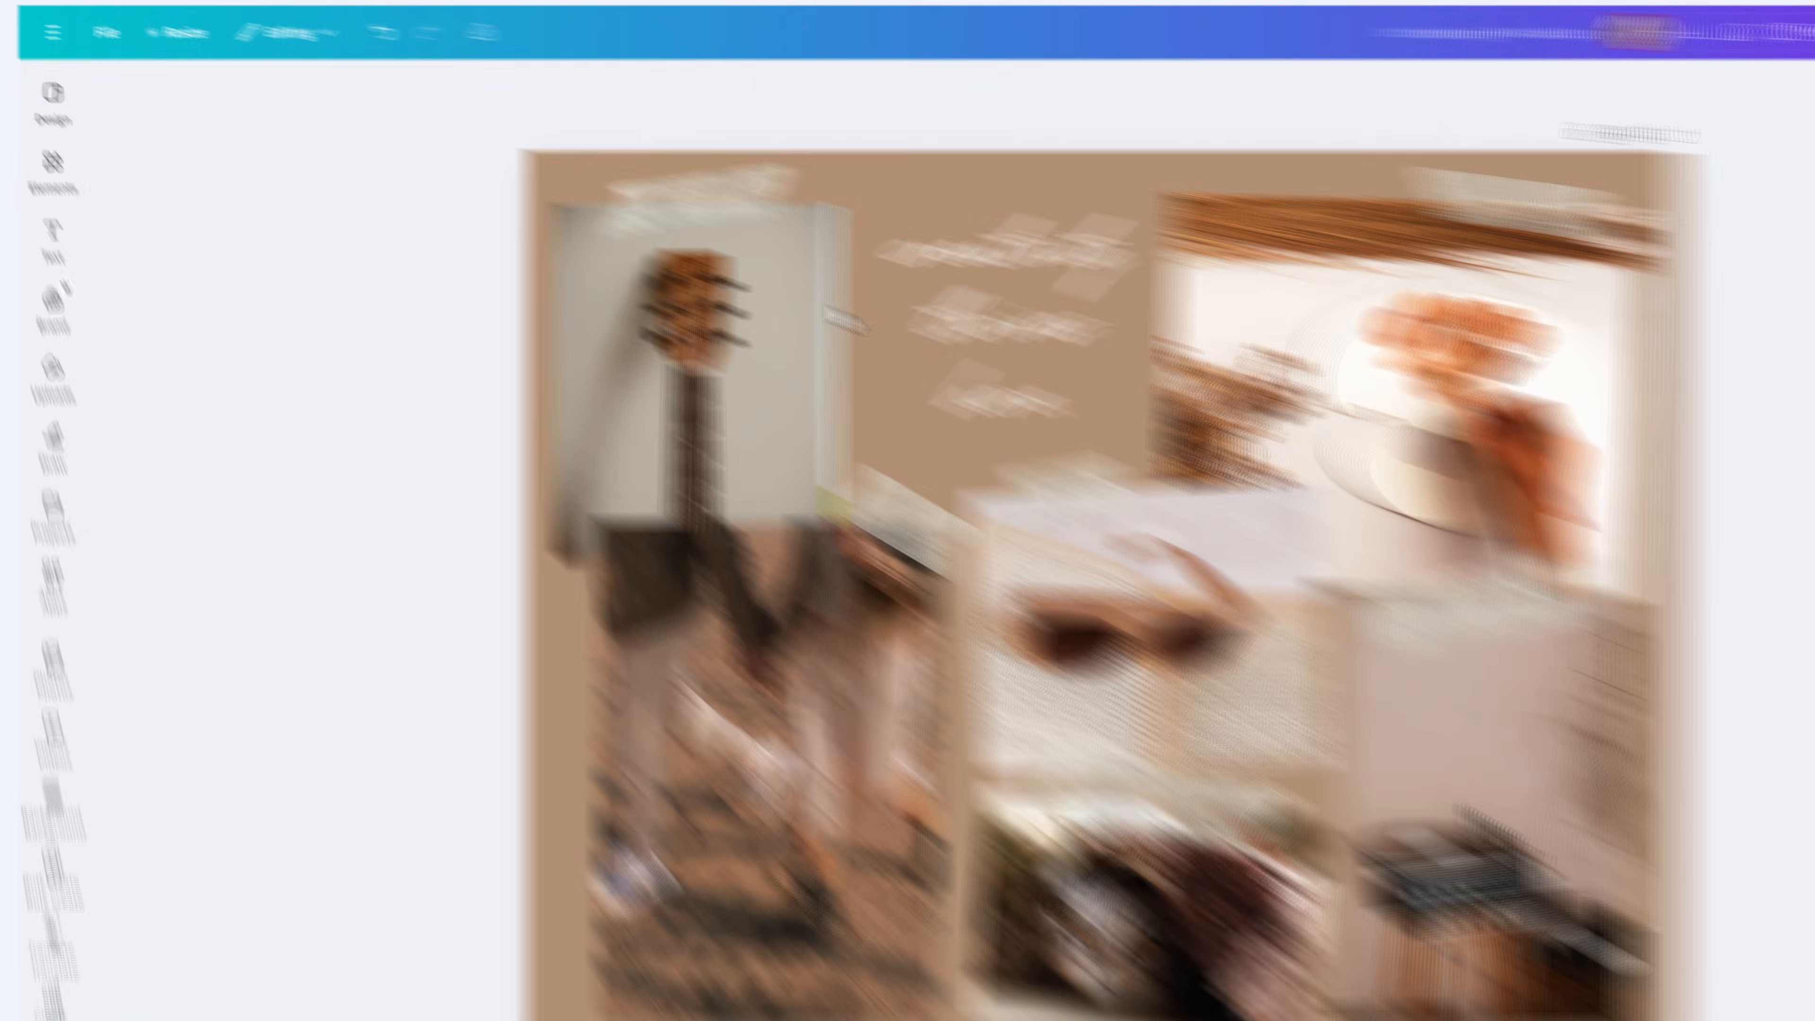
left_click(836, 316)
left_click_drag(840, 375, 836, 374)
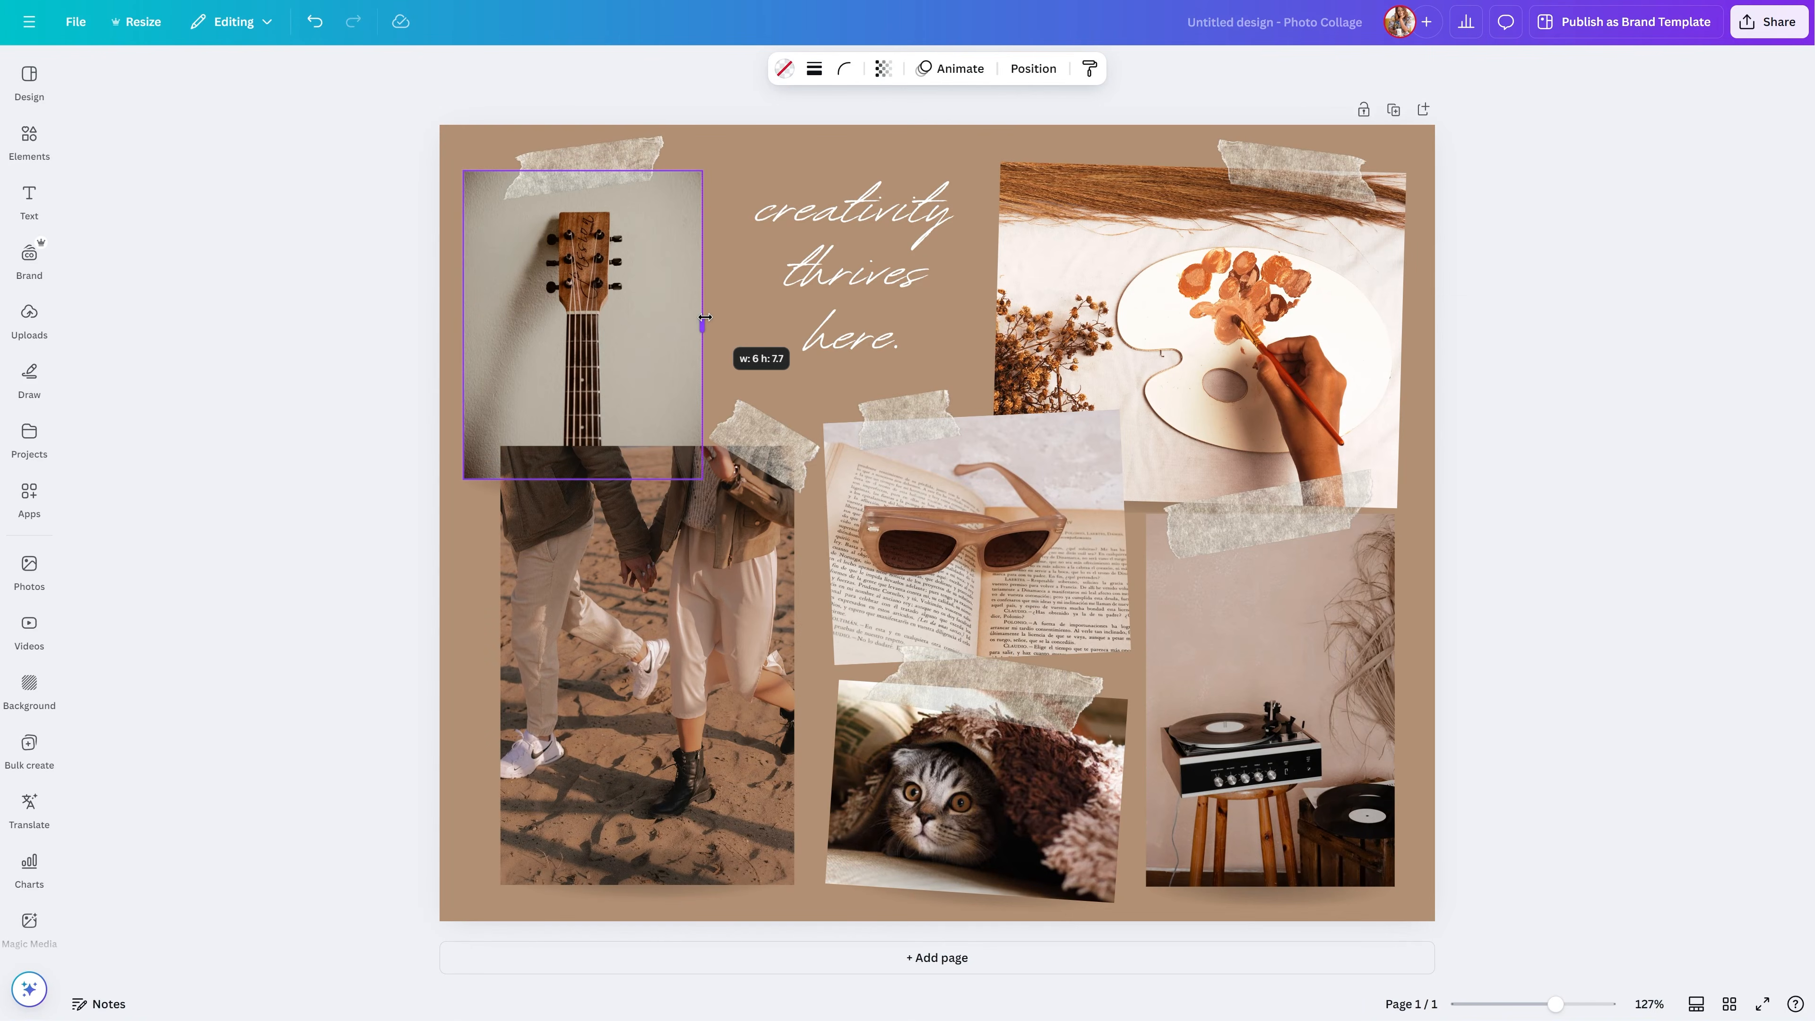
left_click(356, 361)
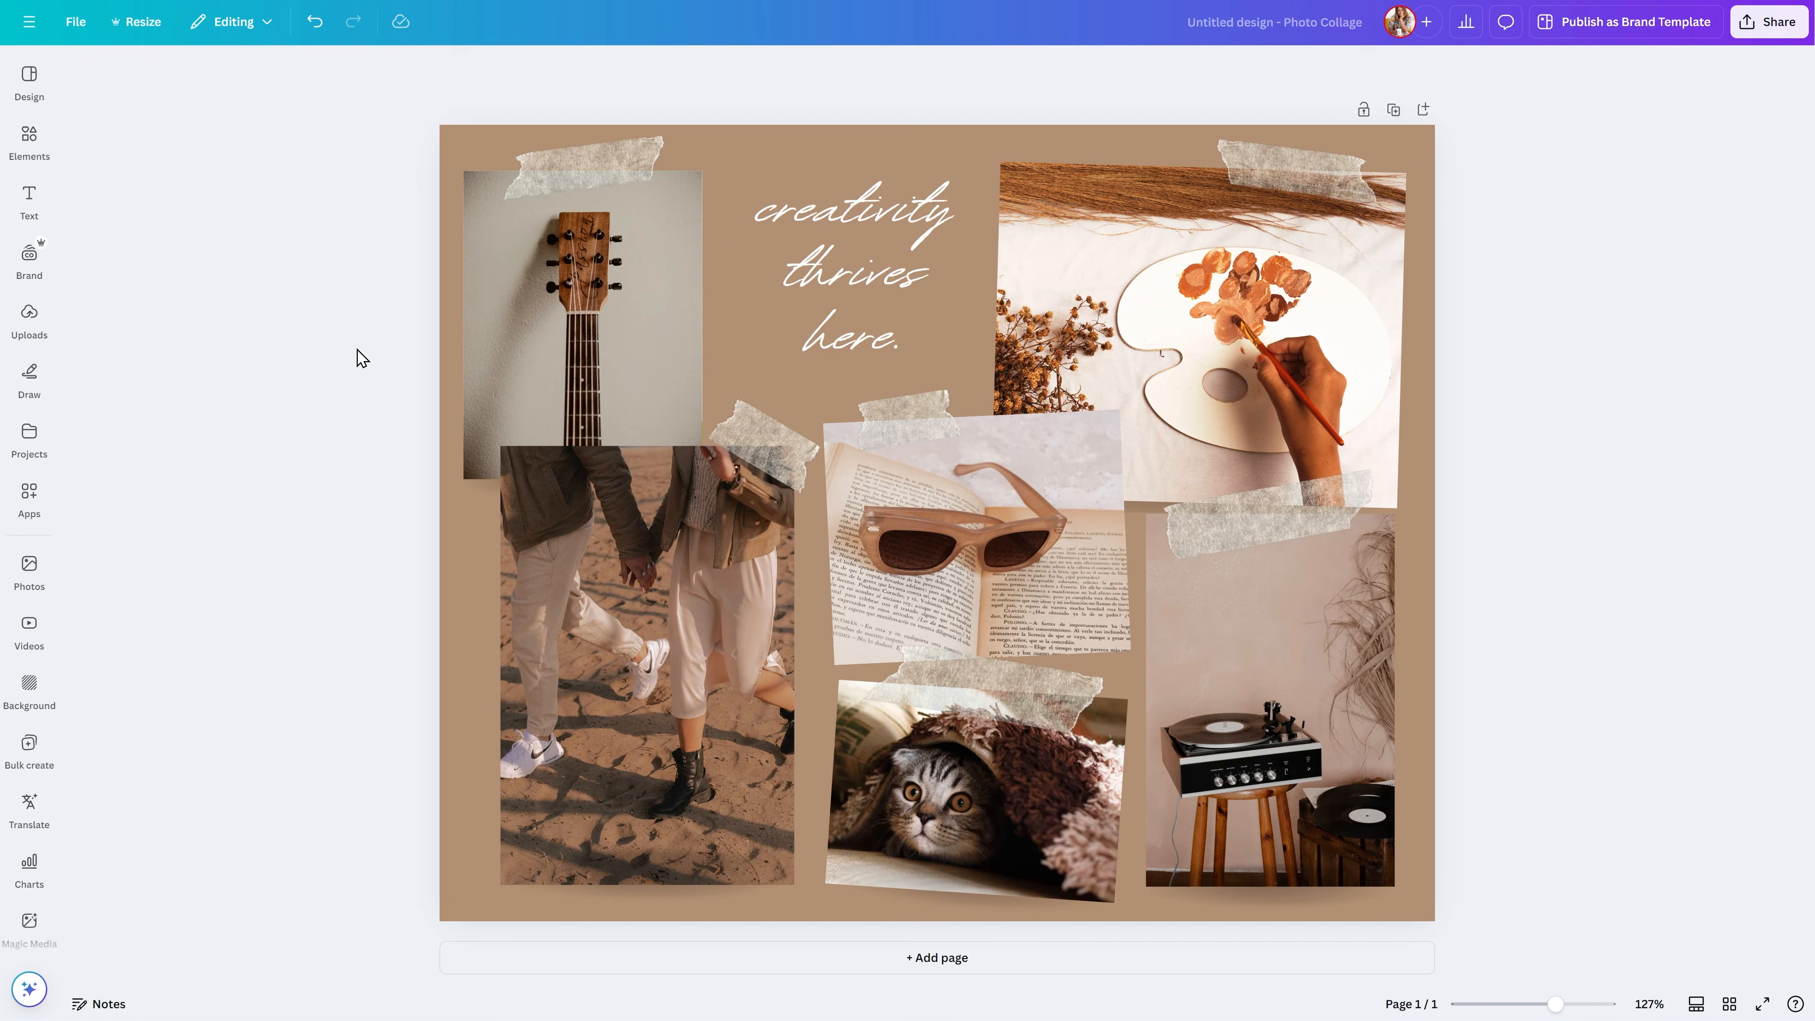
Step: Delete the guitar photo so only the frame behind it is left
left_click(634, 248)
key("Delete")
left_click(634, 248)
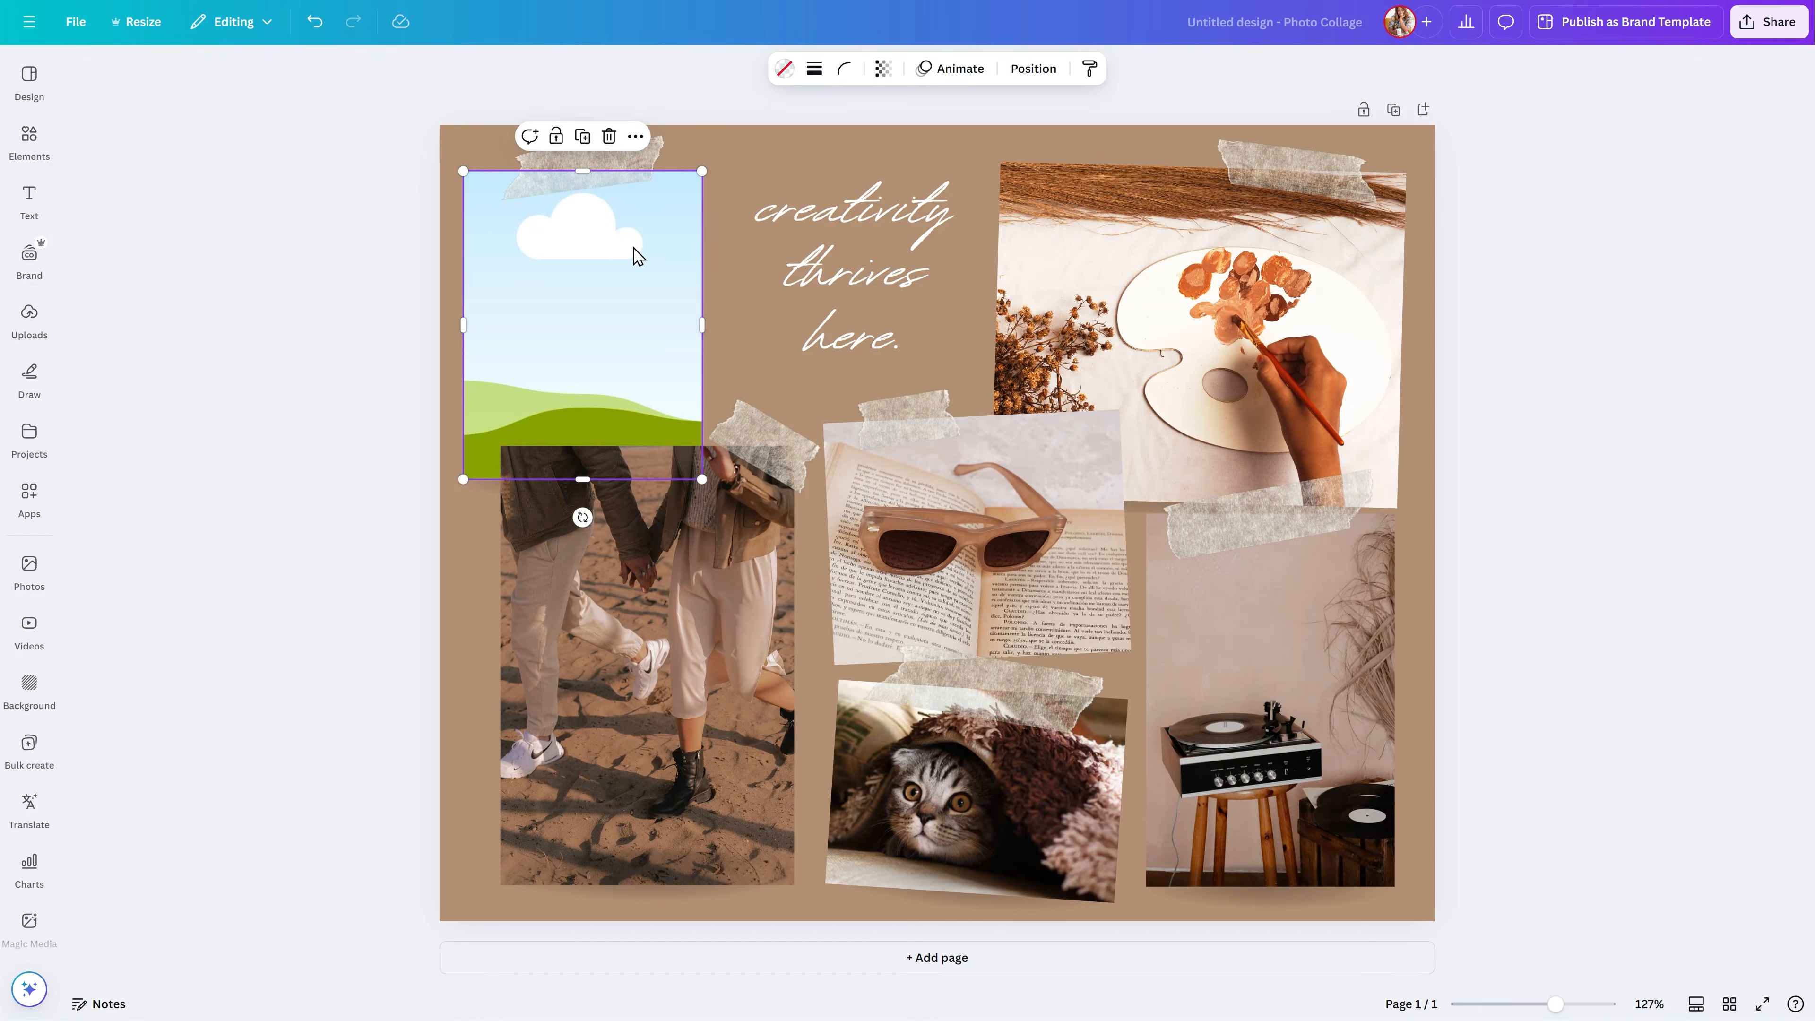
Step: Copy the frame onto the walking couple photo, size it to about 7.49 × 11.03 cm, and send it behind the photo
left_click_drag(647, 312, 799, 599, "alt")
left_click_drag(640, 745, 648, 885)
left_click(1033, 68)
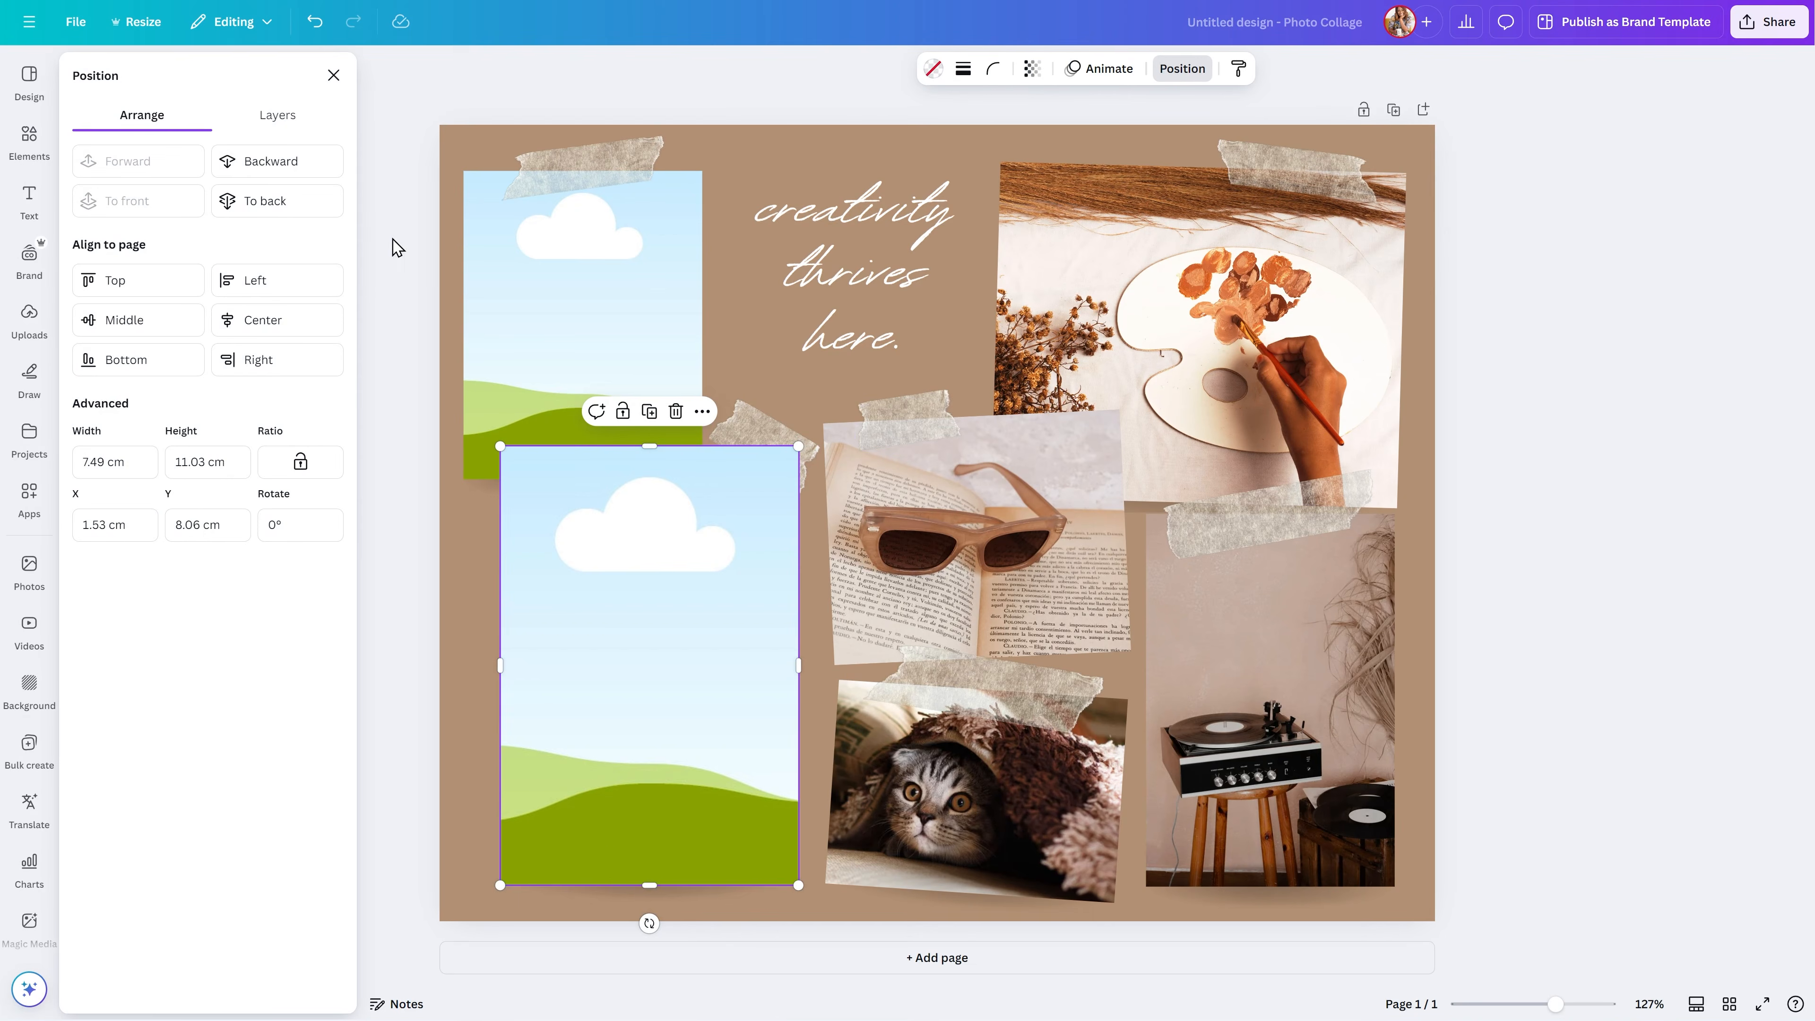
left_click(309, 165)
left_click(310, 166)
left_click(606, 615)
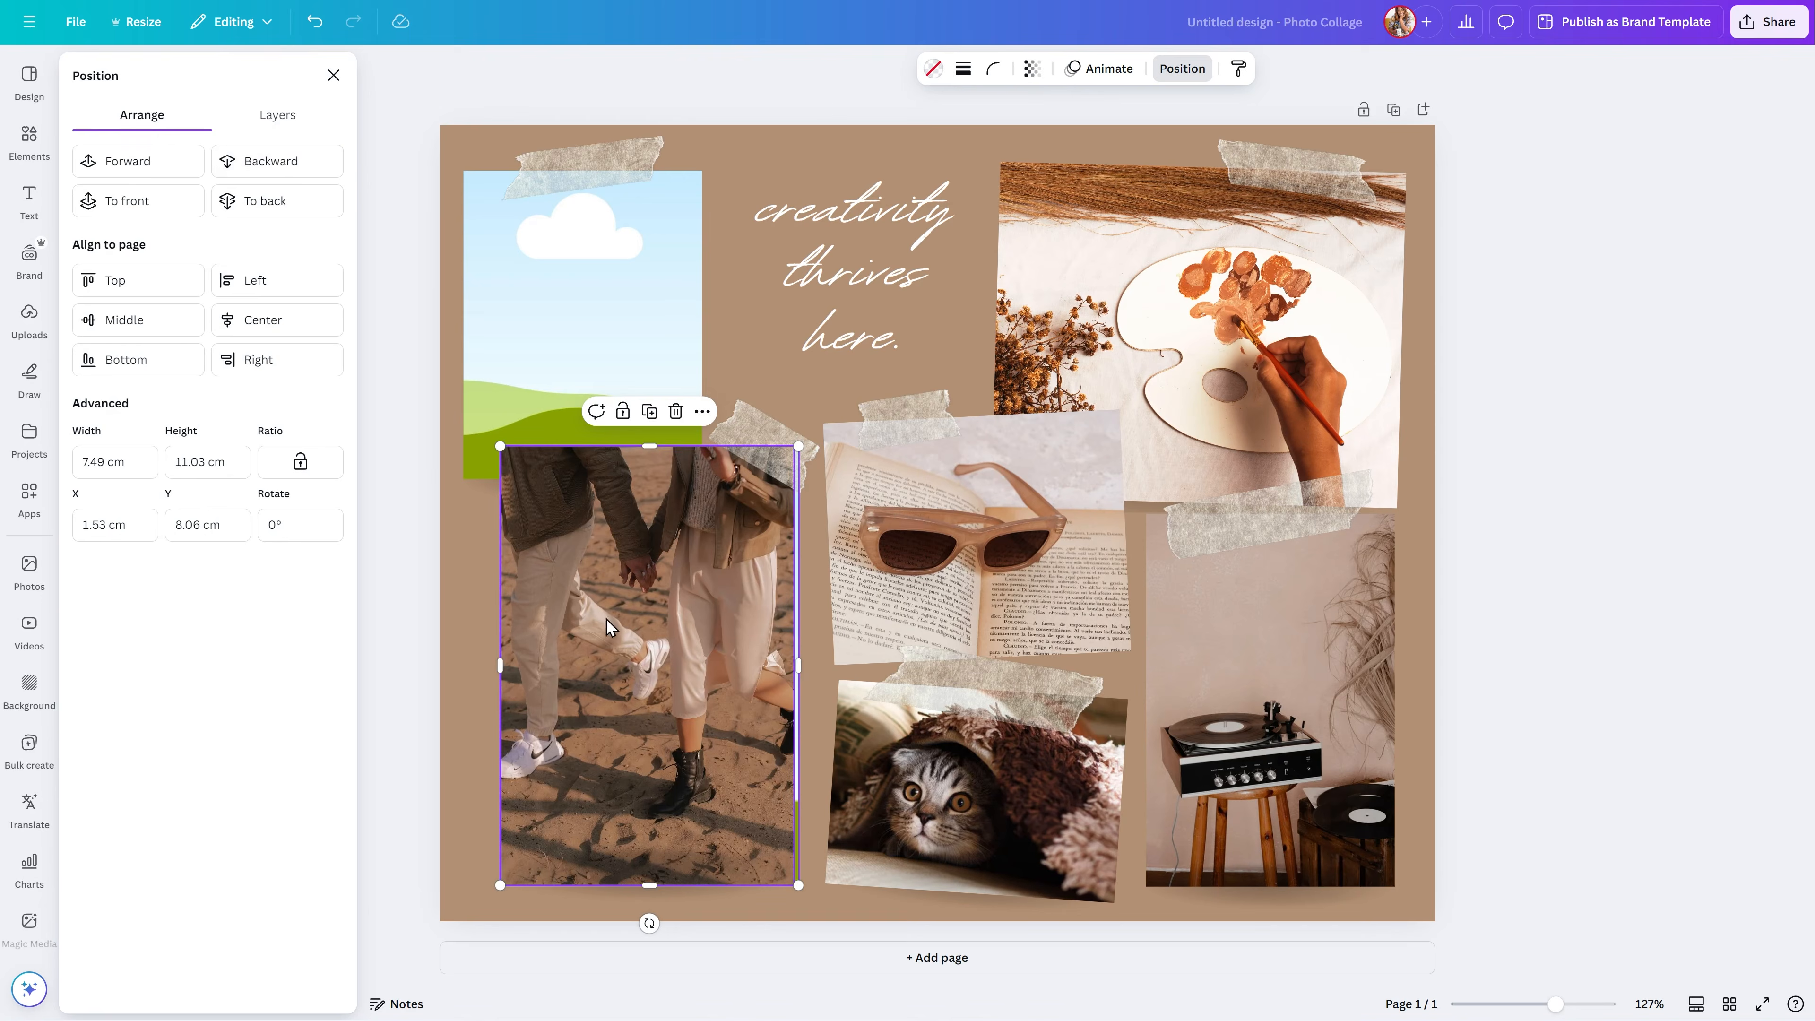
key("Delete")
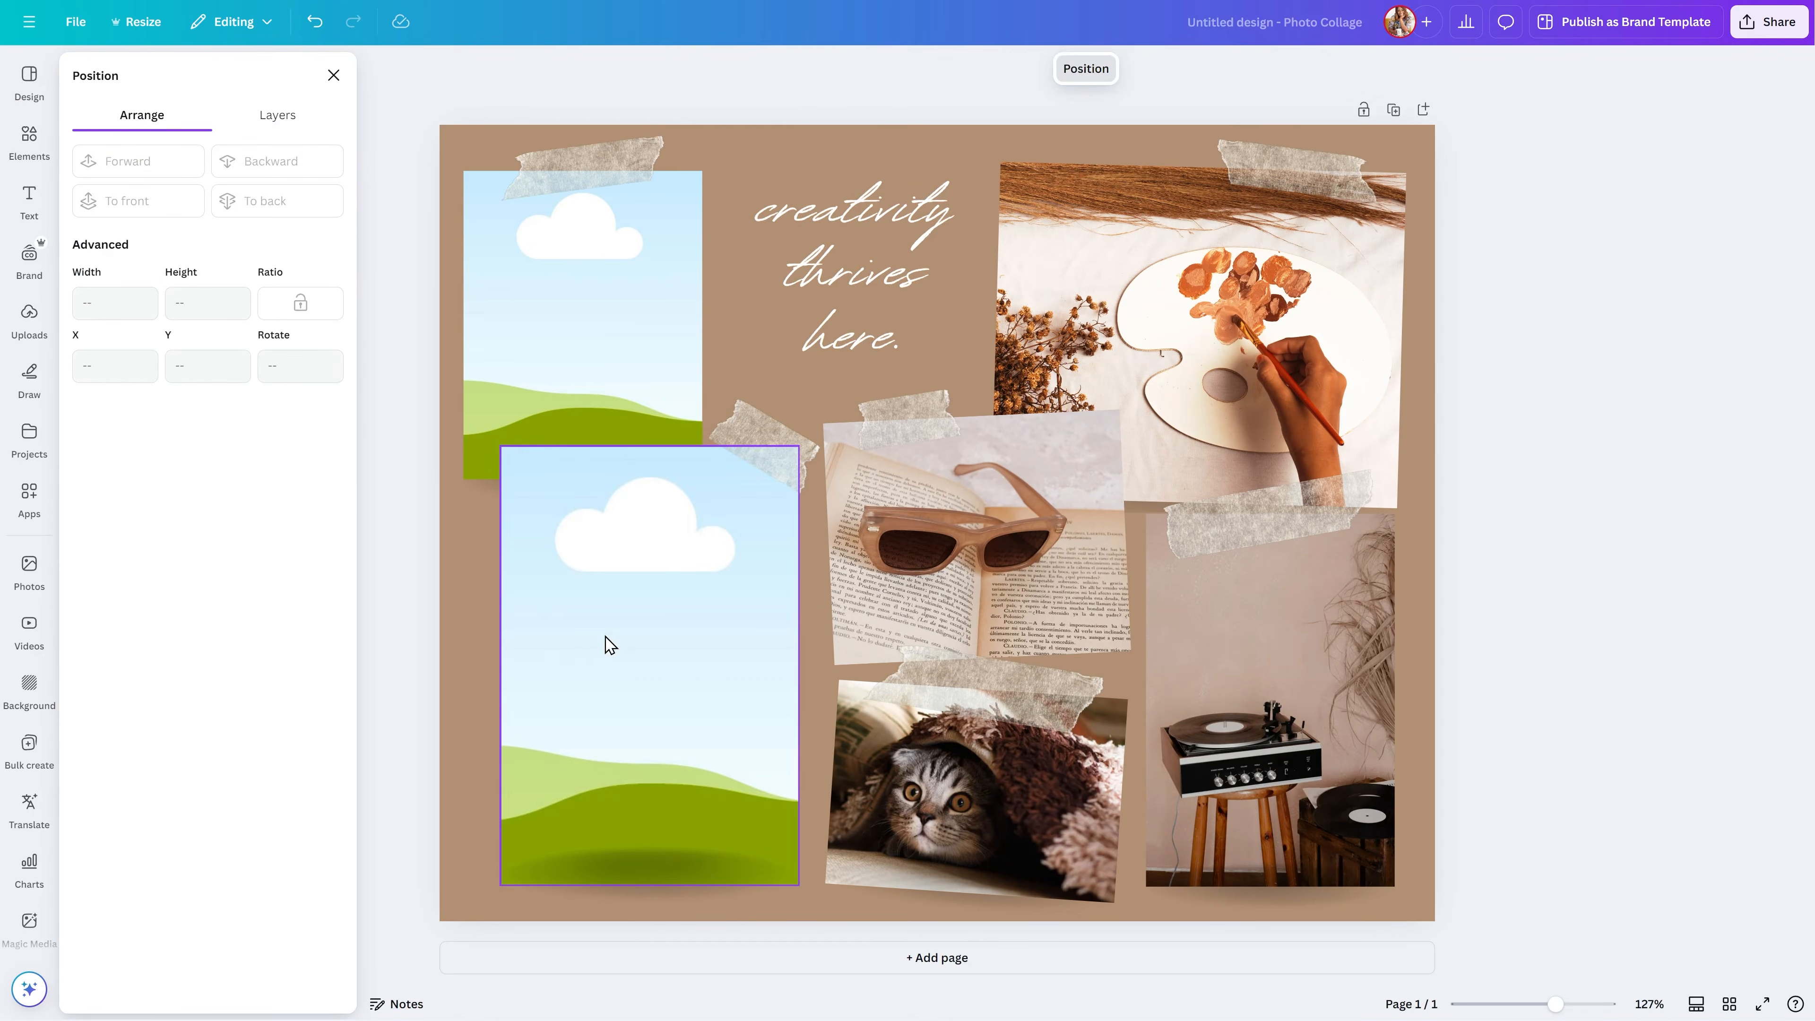
mouse_move(600, 877)
left_mouse_down()
mouse_move(606, 839)
mouse_move(608, 907)
left_mouse_up()
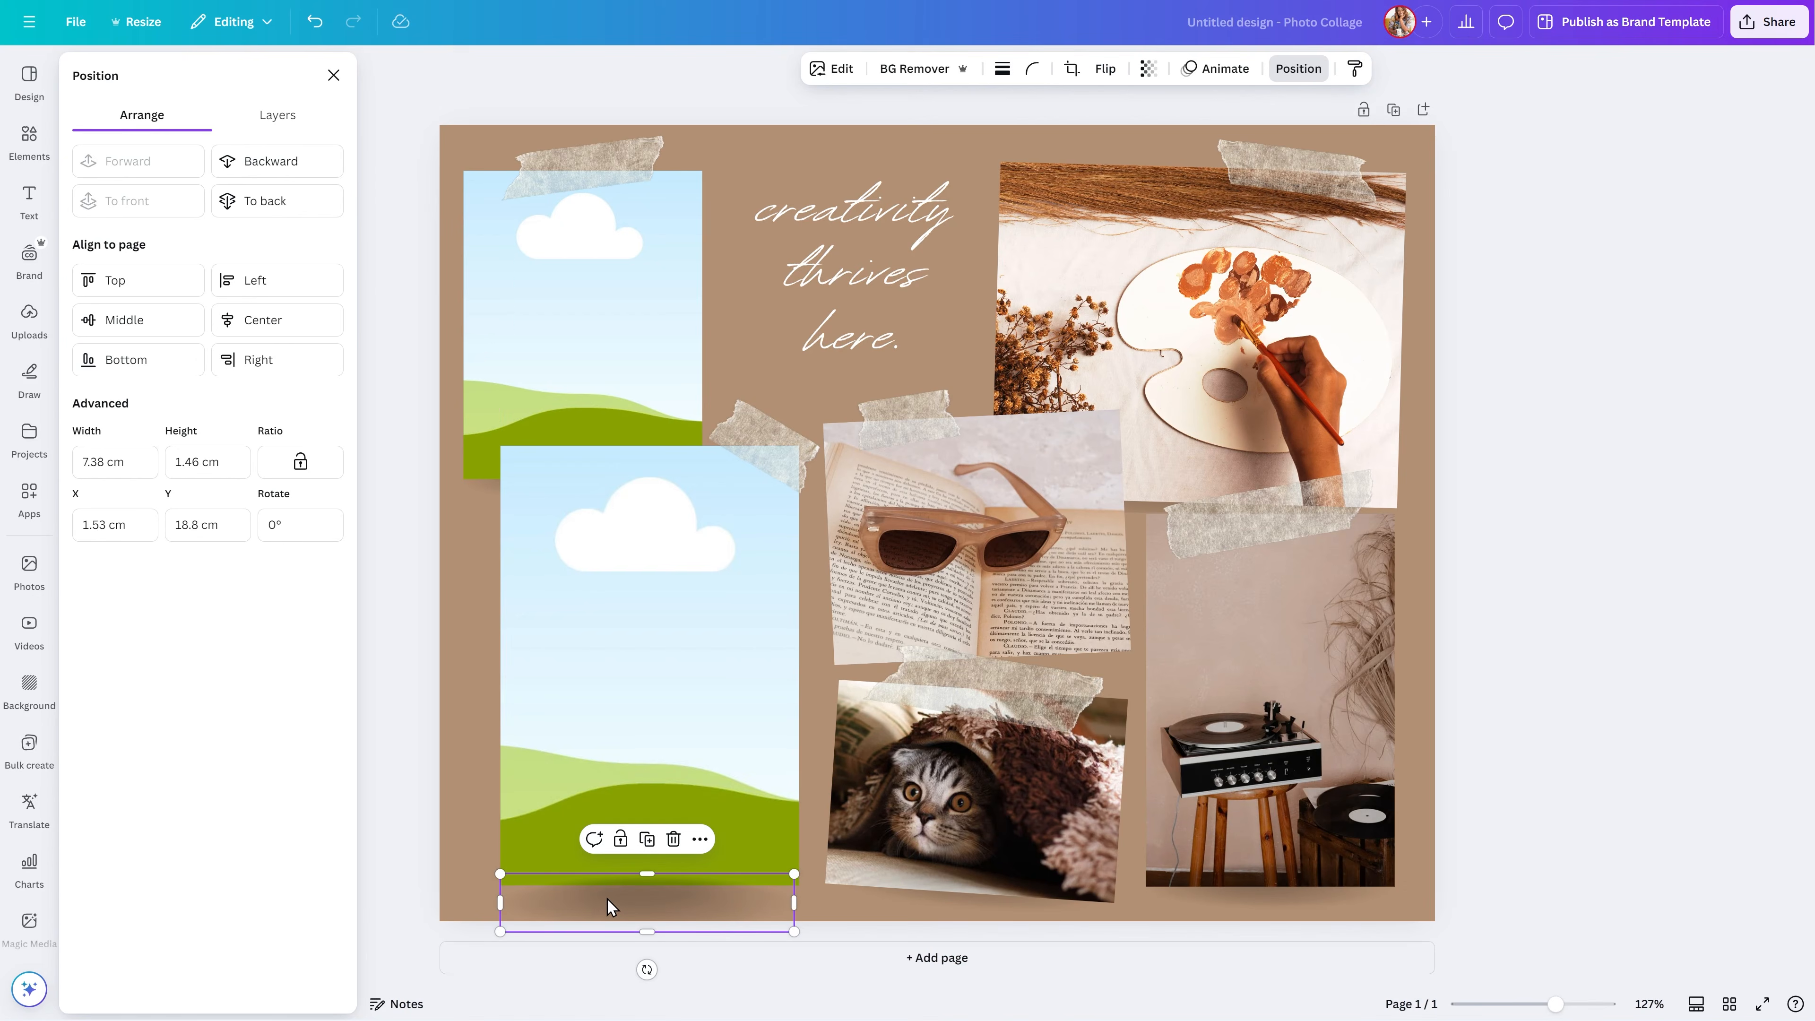
key("ctrl+z")
key("ctrl+z")
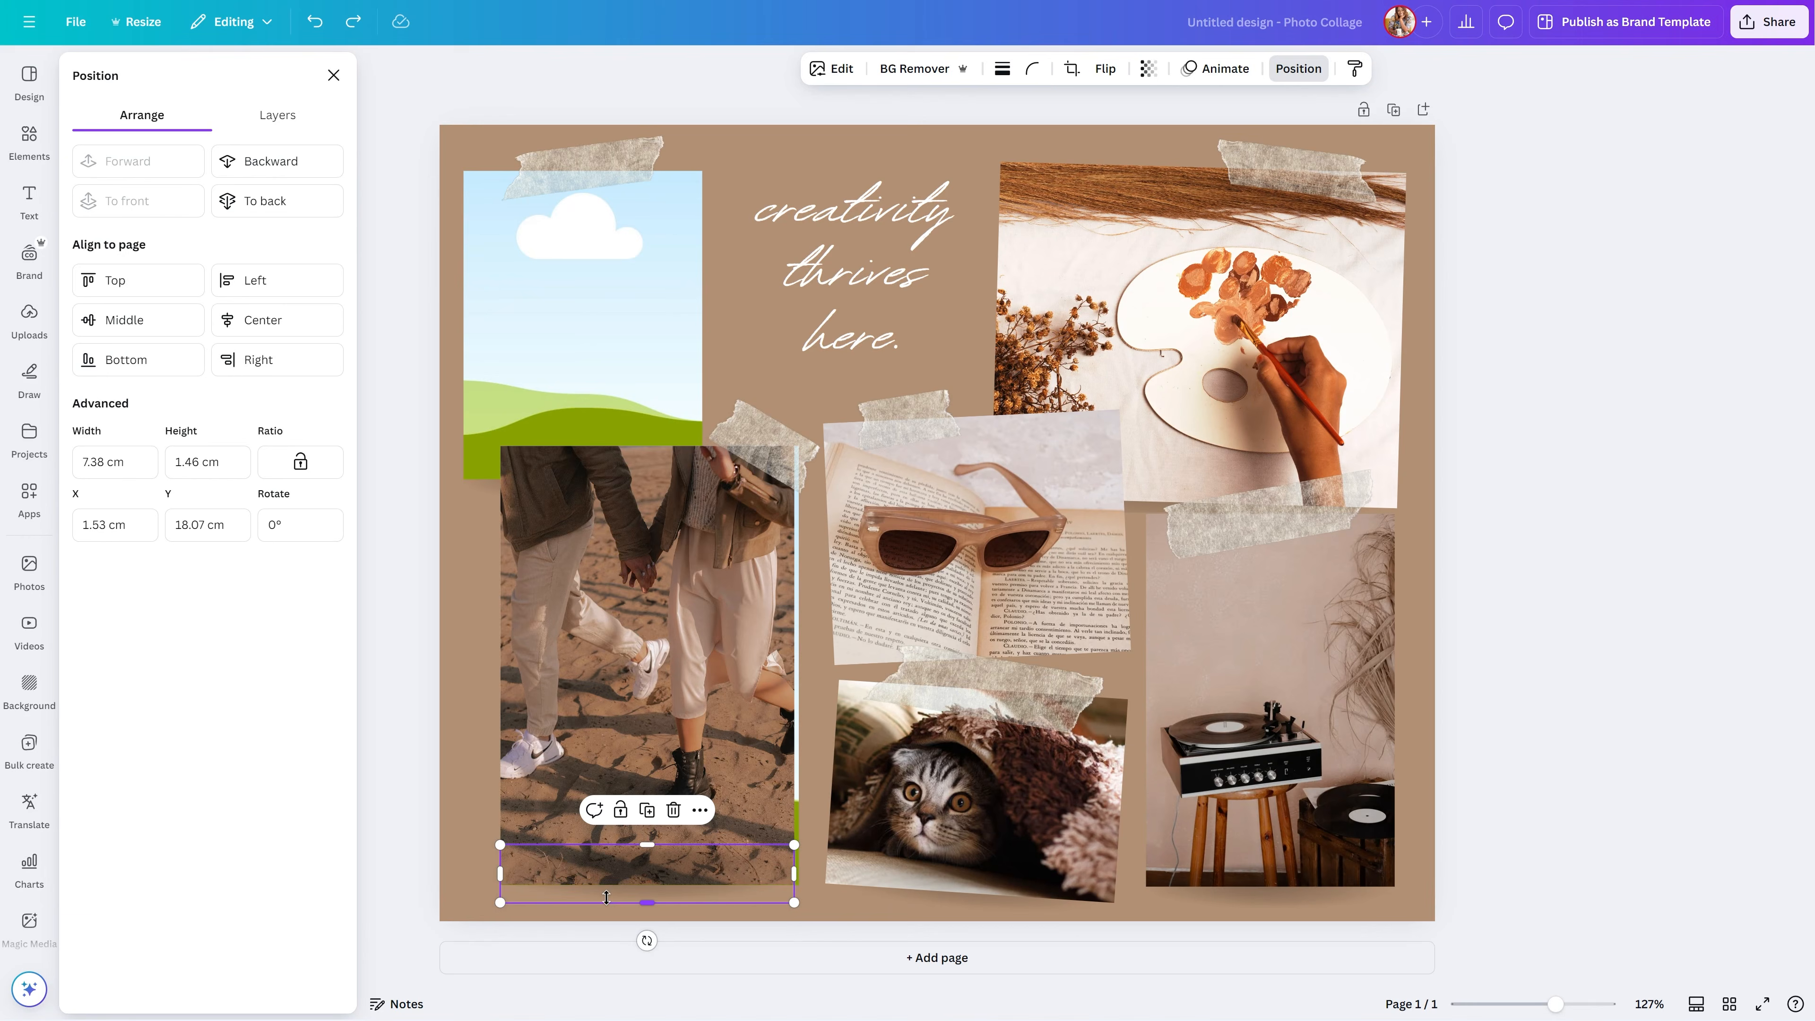
Step: Delete the walking couple photo in front of the large frame
left_click(638, 599)
key("Delete")
left_click(638, 600)
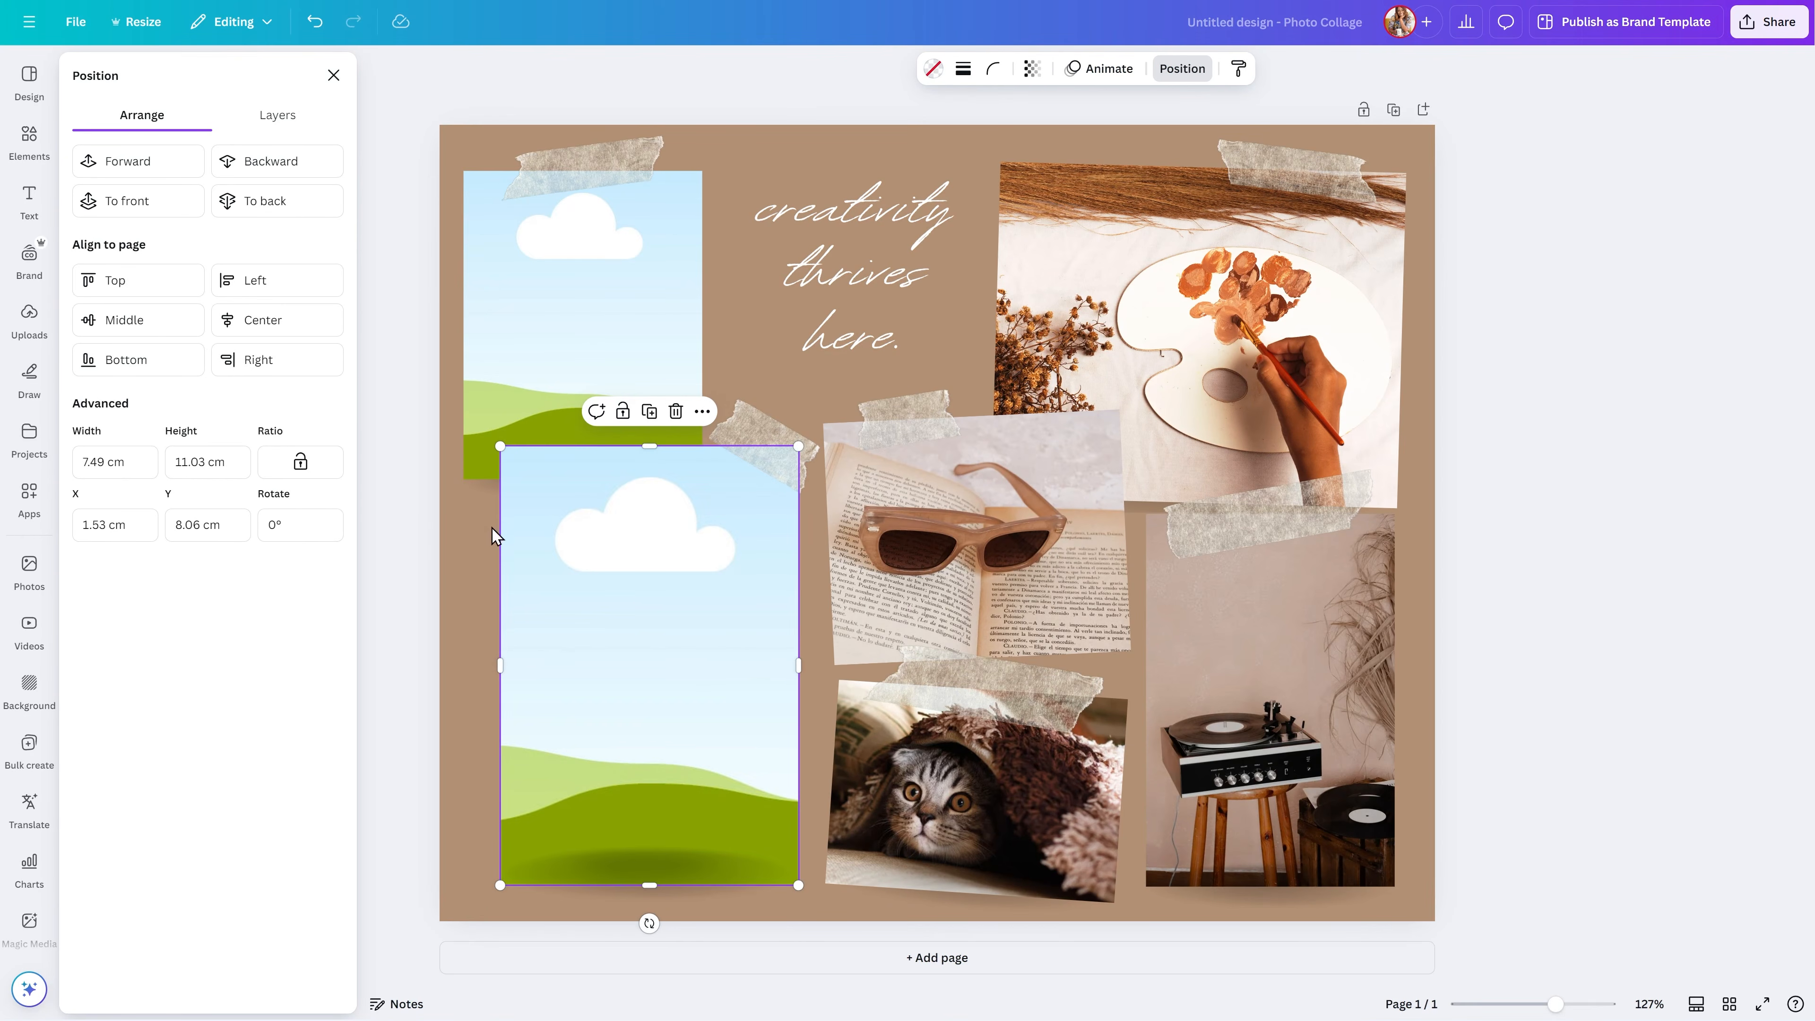
Step: Copy the guitar spot's frame onto the sunglasses photo at about 7.47 × 6.15 cm, tilted -2.5°, and send it behind the tape
left_click(592, 365)
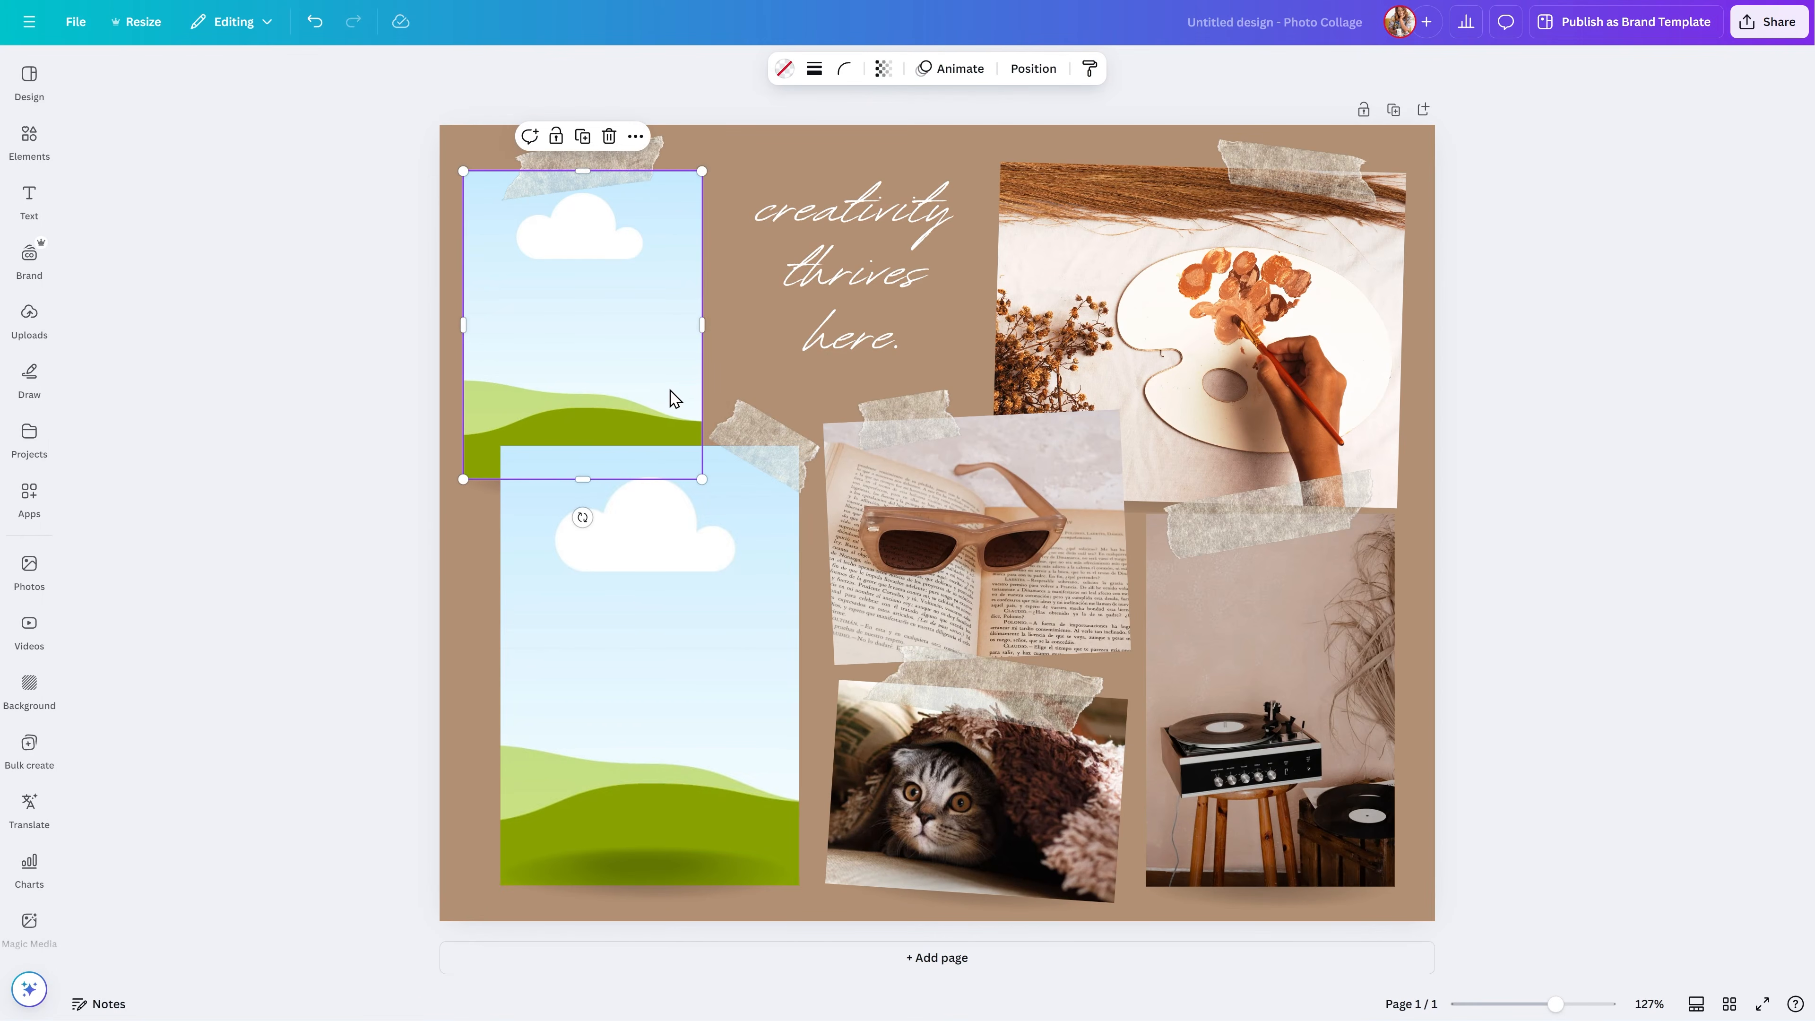
left_click_drag(675, 398, 977, 620)
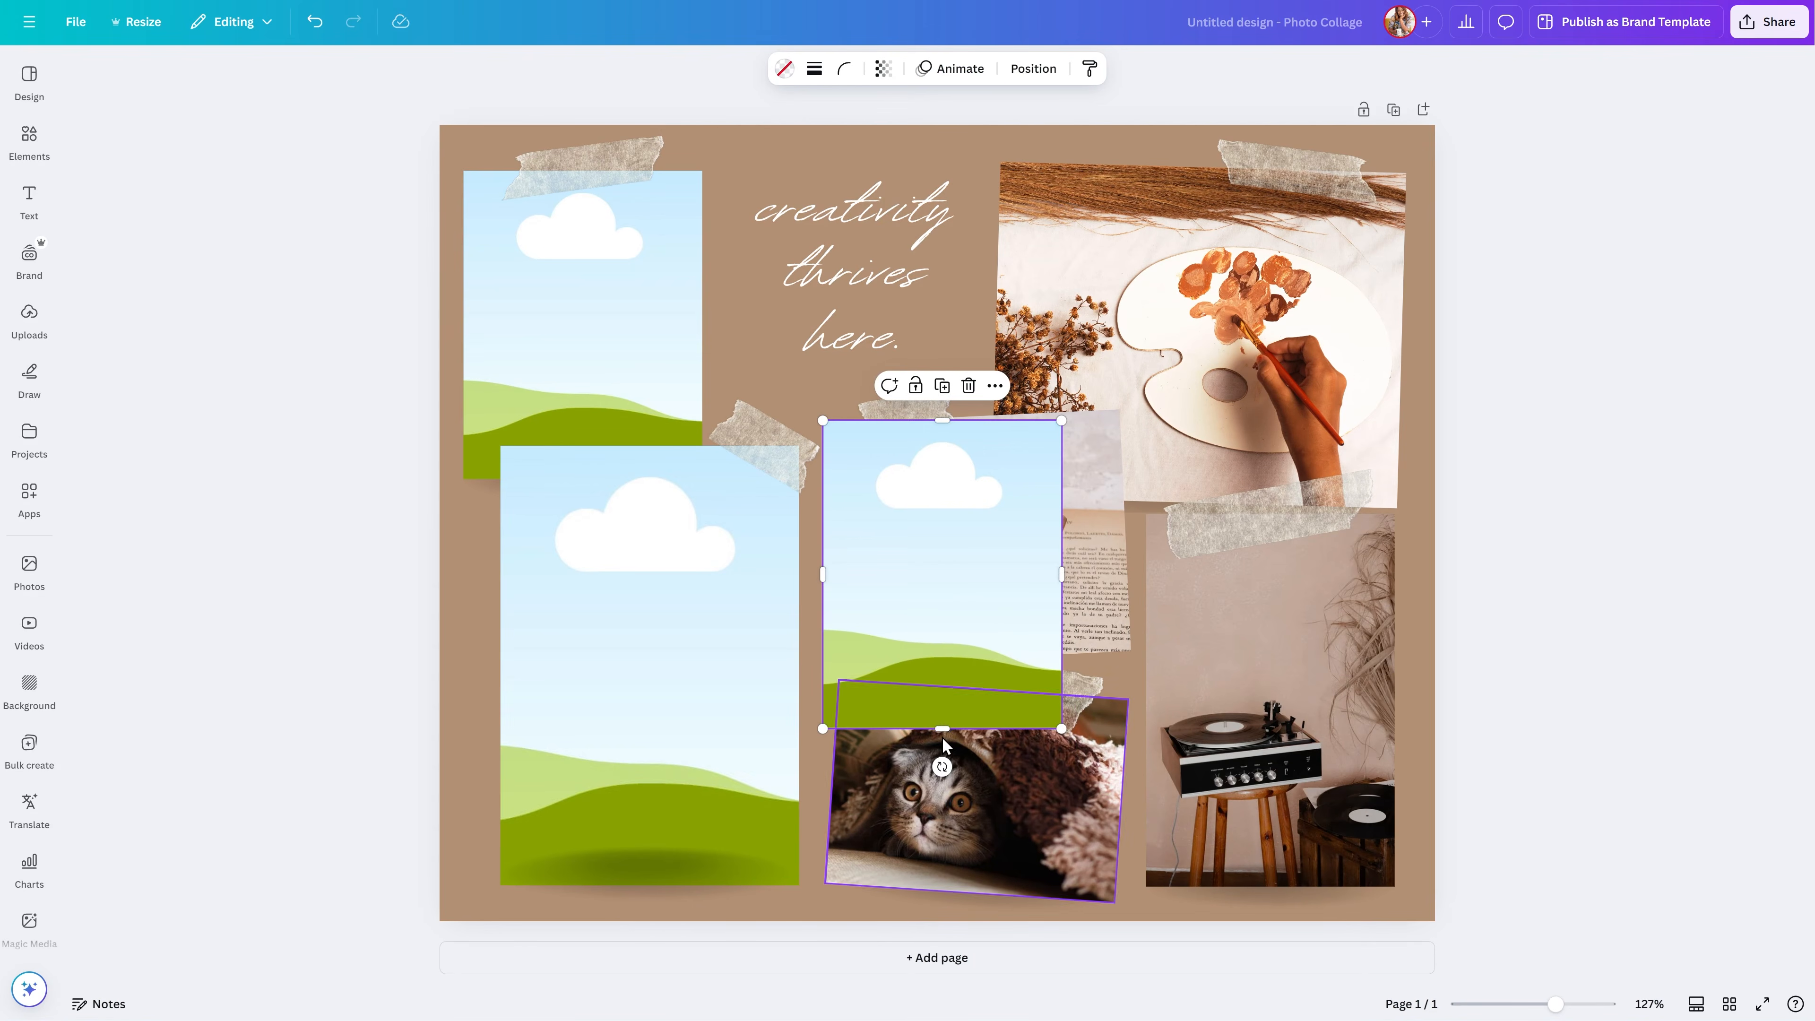
left_click_drag(944, 746, 947, 692)
left_click_drag(978, 571, 1126, 546)
left_click(1033, 68)
left_click(275, 182)
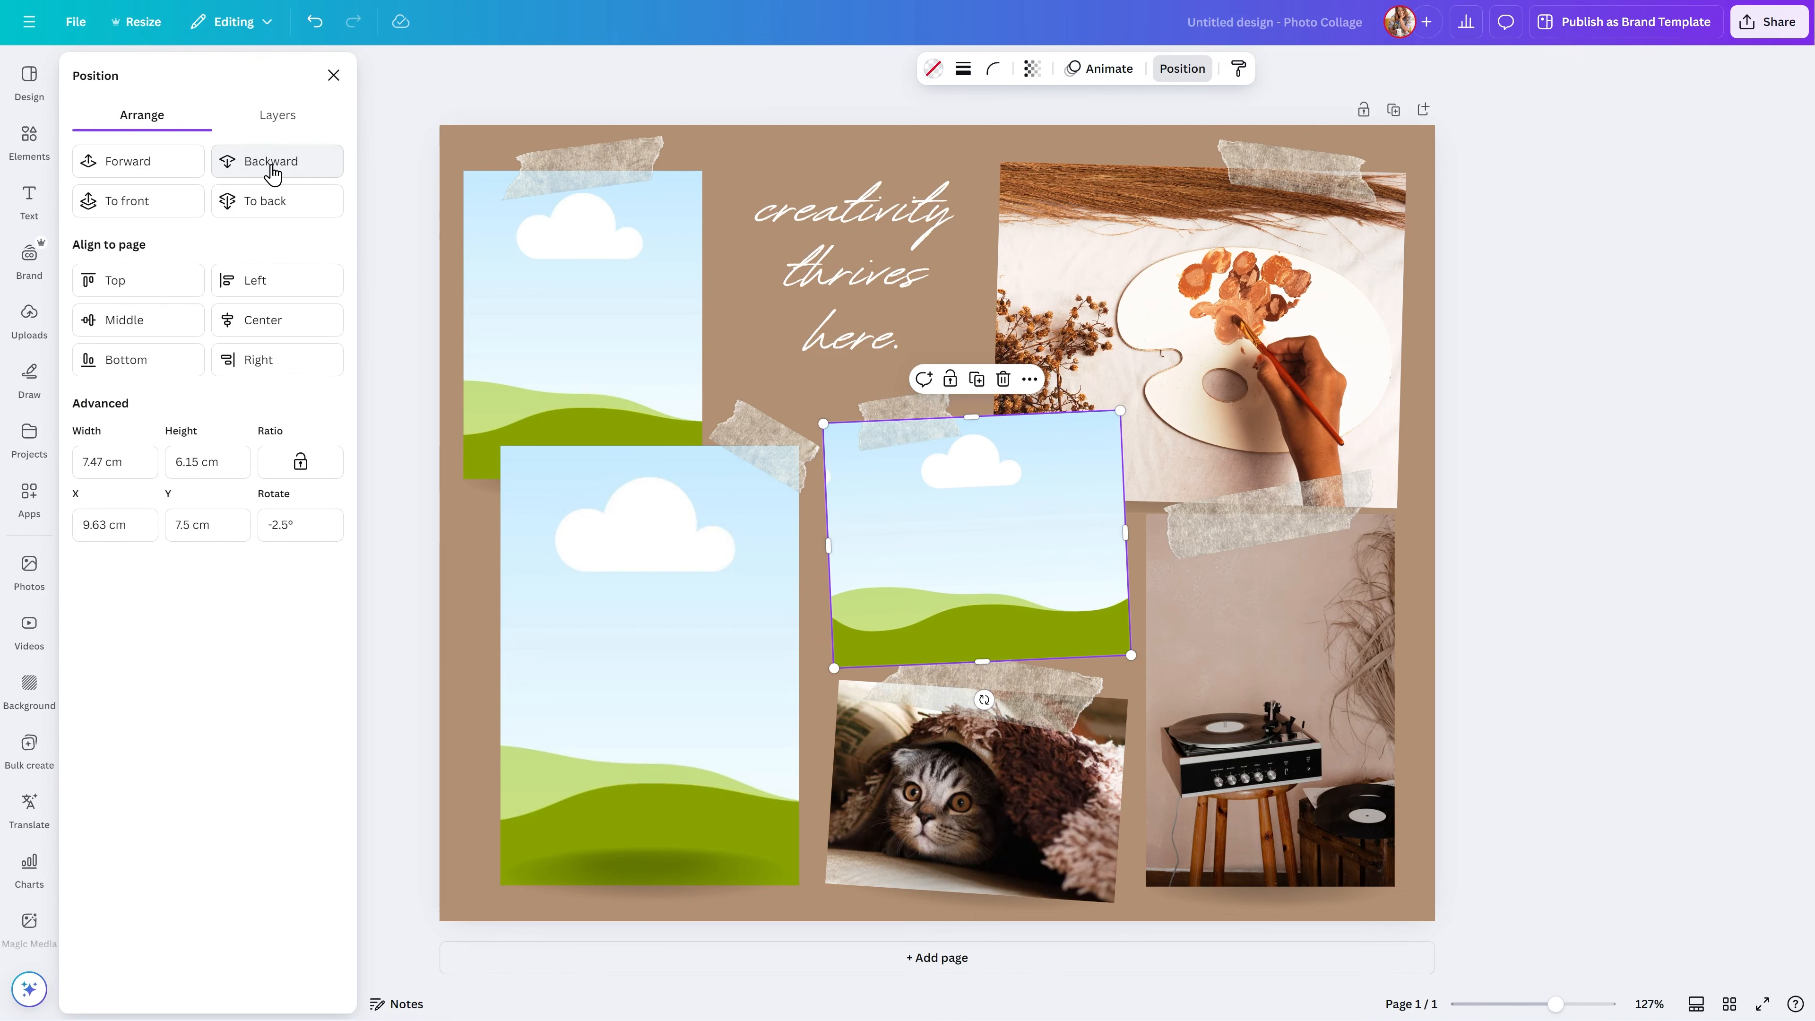
Step: Duplicate the tilted center frame and move the copy straight down over the cat photo
key("ctrl+d")
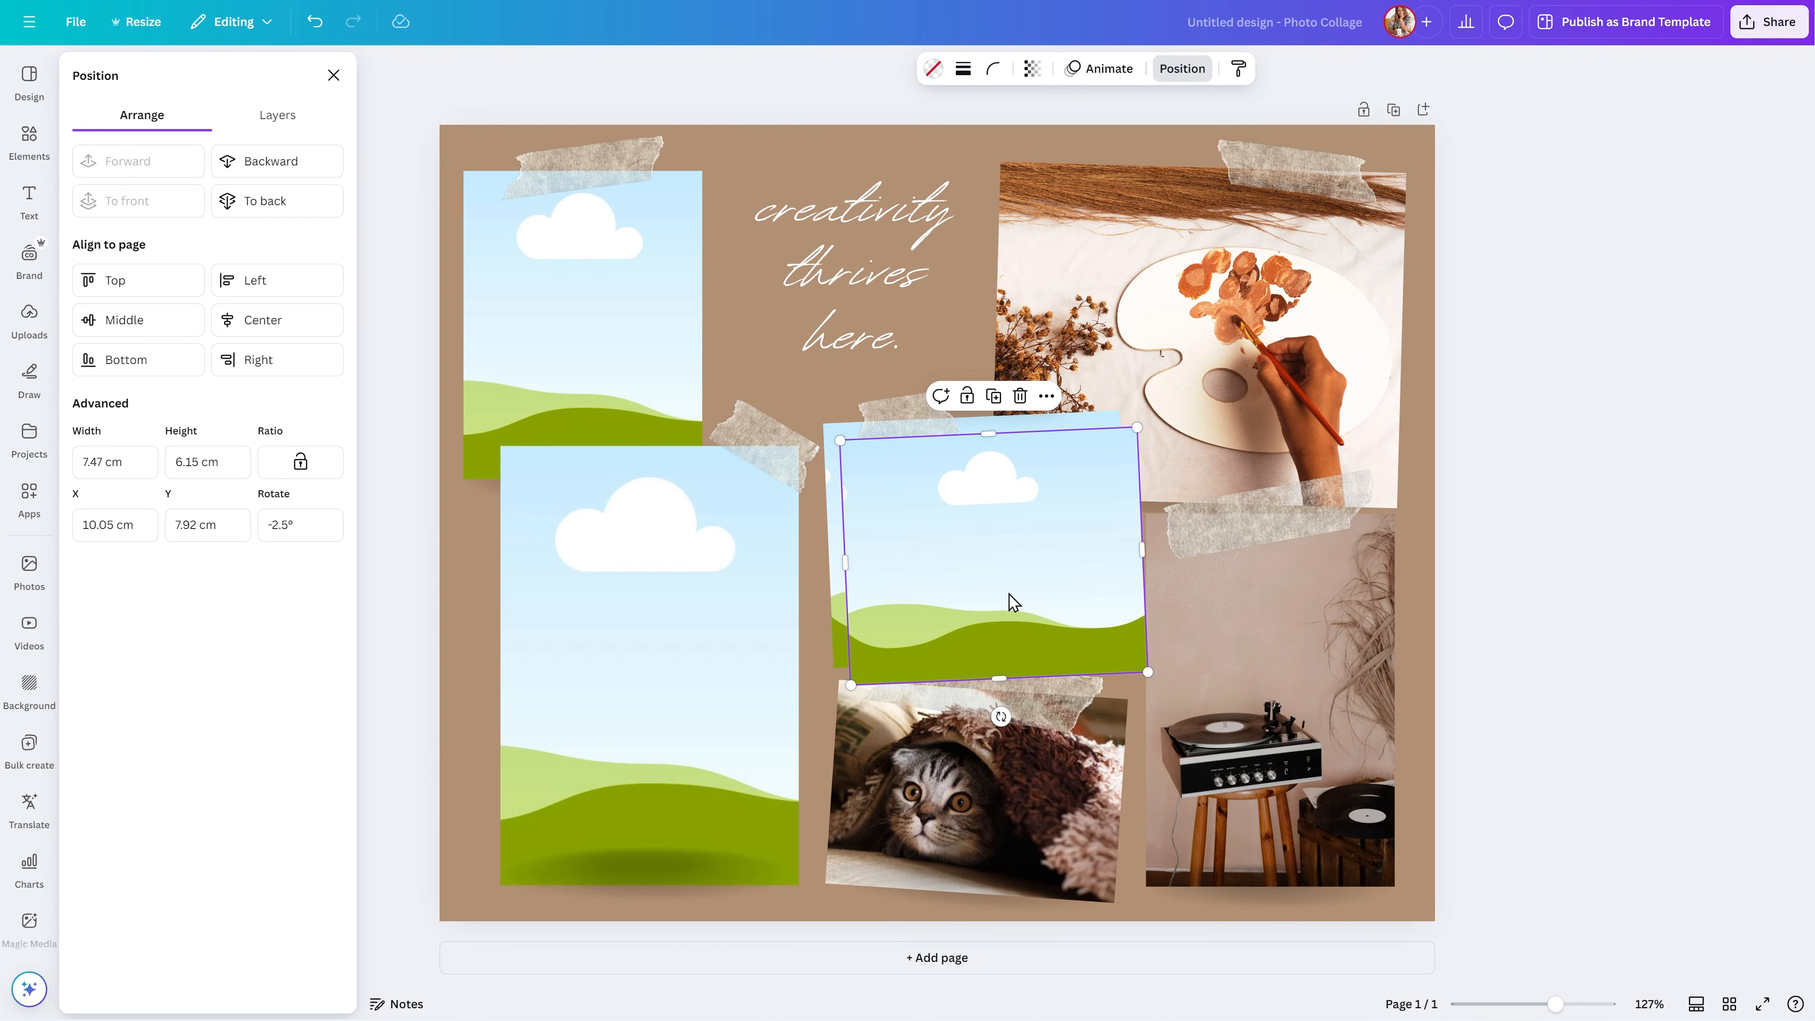
key("shift+Down")
key("shift+Down")
key("shift+Down")
key("shift+Down")
key("shift+Down")
key("shift+Down")
key("shift+Down")
key("shift+Down")
key("shift+Down")
key("shift+Down")
key("shift+Down")
key("shift+Down")
key("shift+Down")
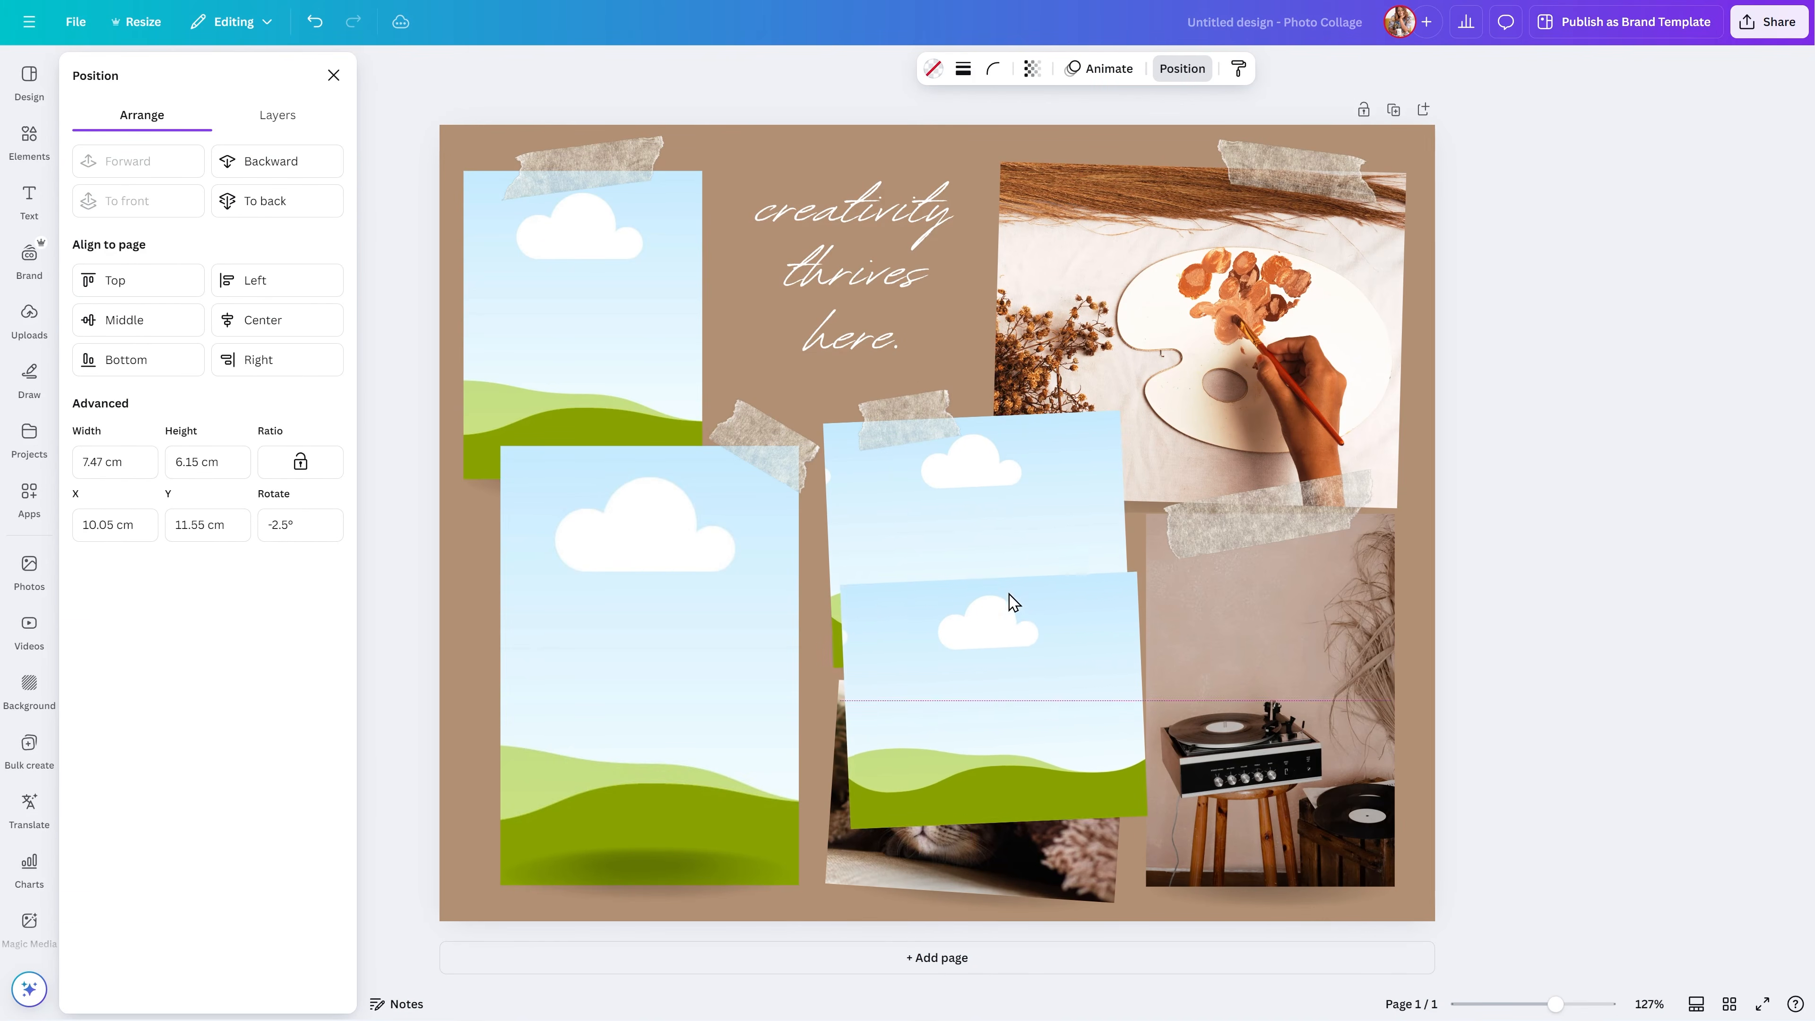
key("shift+Down")
key("shift+Down")
key("shift+Down")
key("shift+Down")
key("shift+Down")
key("shift+Down")
key("shift+Down")
key("shift+Down")
key("shift+Down")
key("shift+Down")
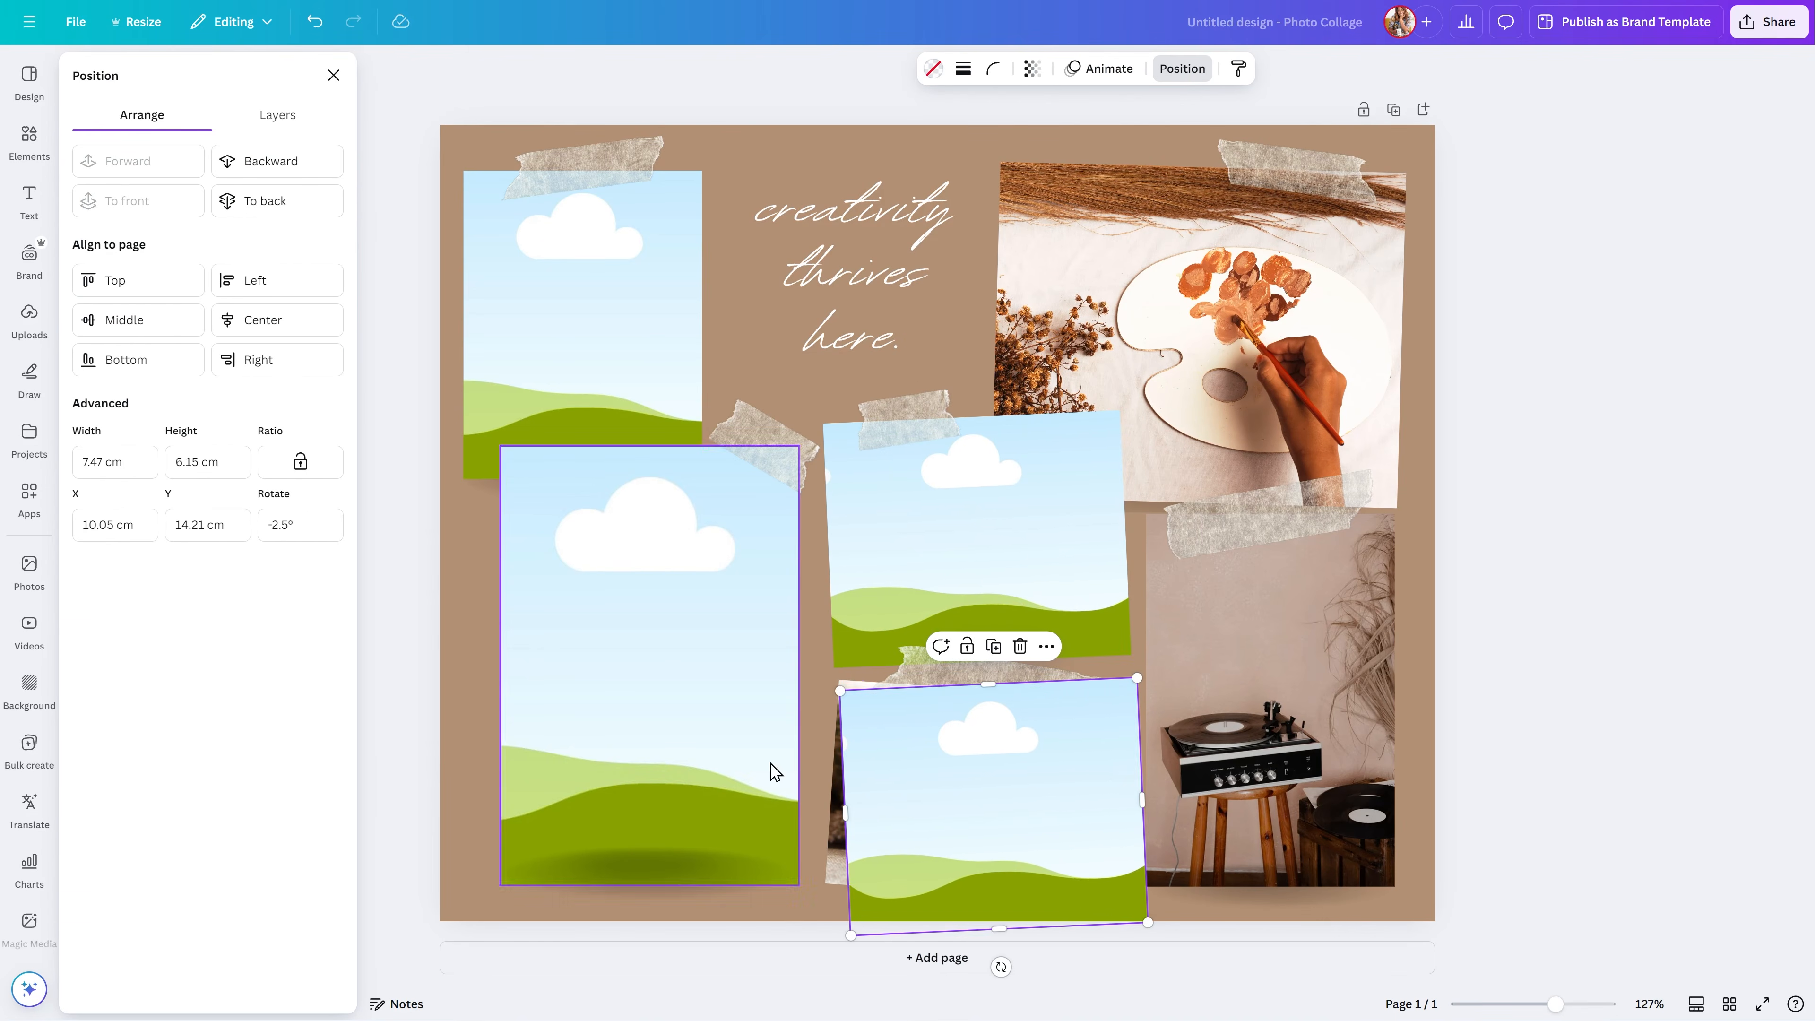
Step: Tilt the copied frame to 2.5°, fit it to the cat photo at about 7.47 × 5.28 cm, and send it behind
left_click_drag(997, 964, 976, 899)
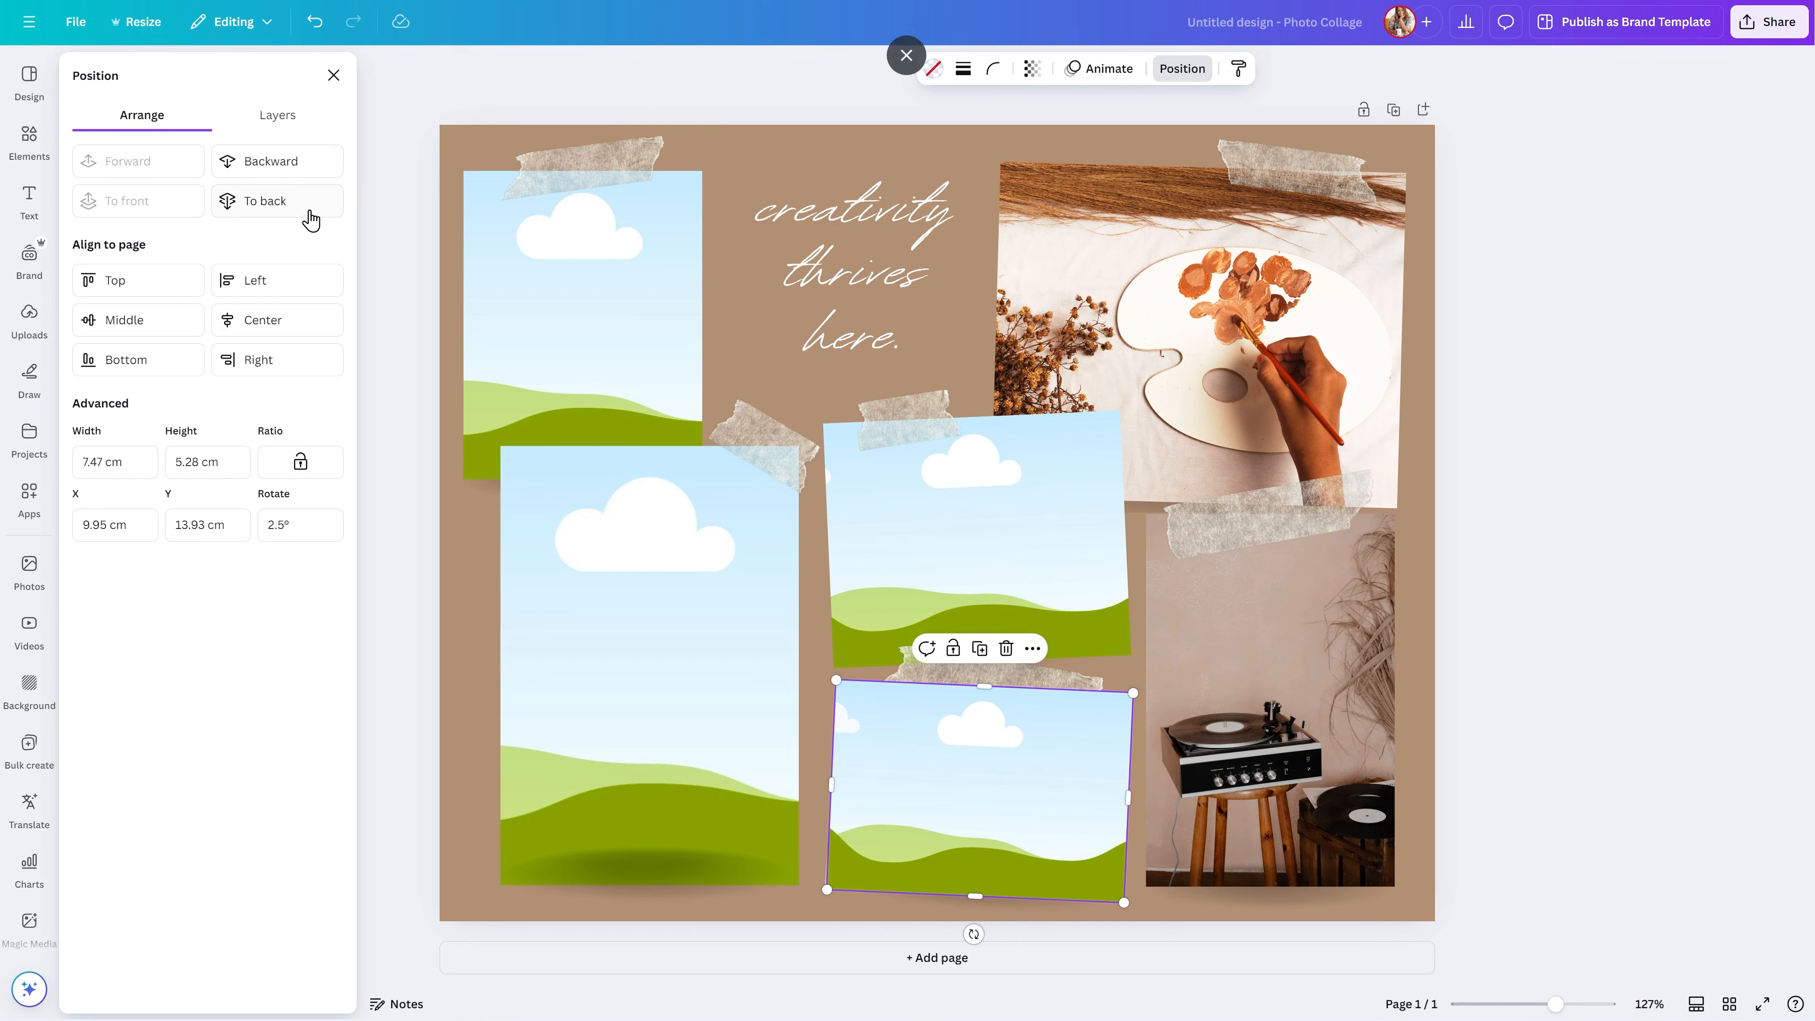
left_click(292, 162)
left_click(291, 162)
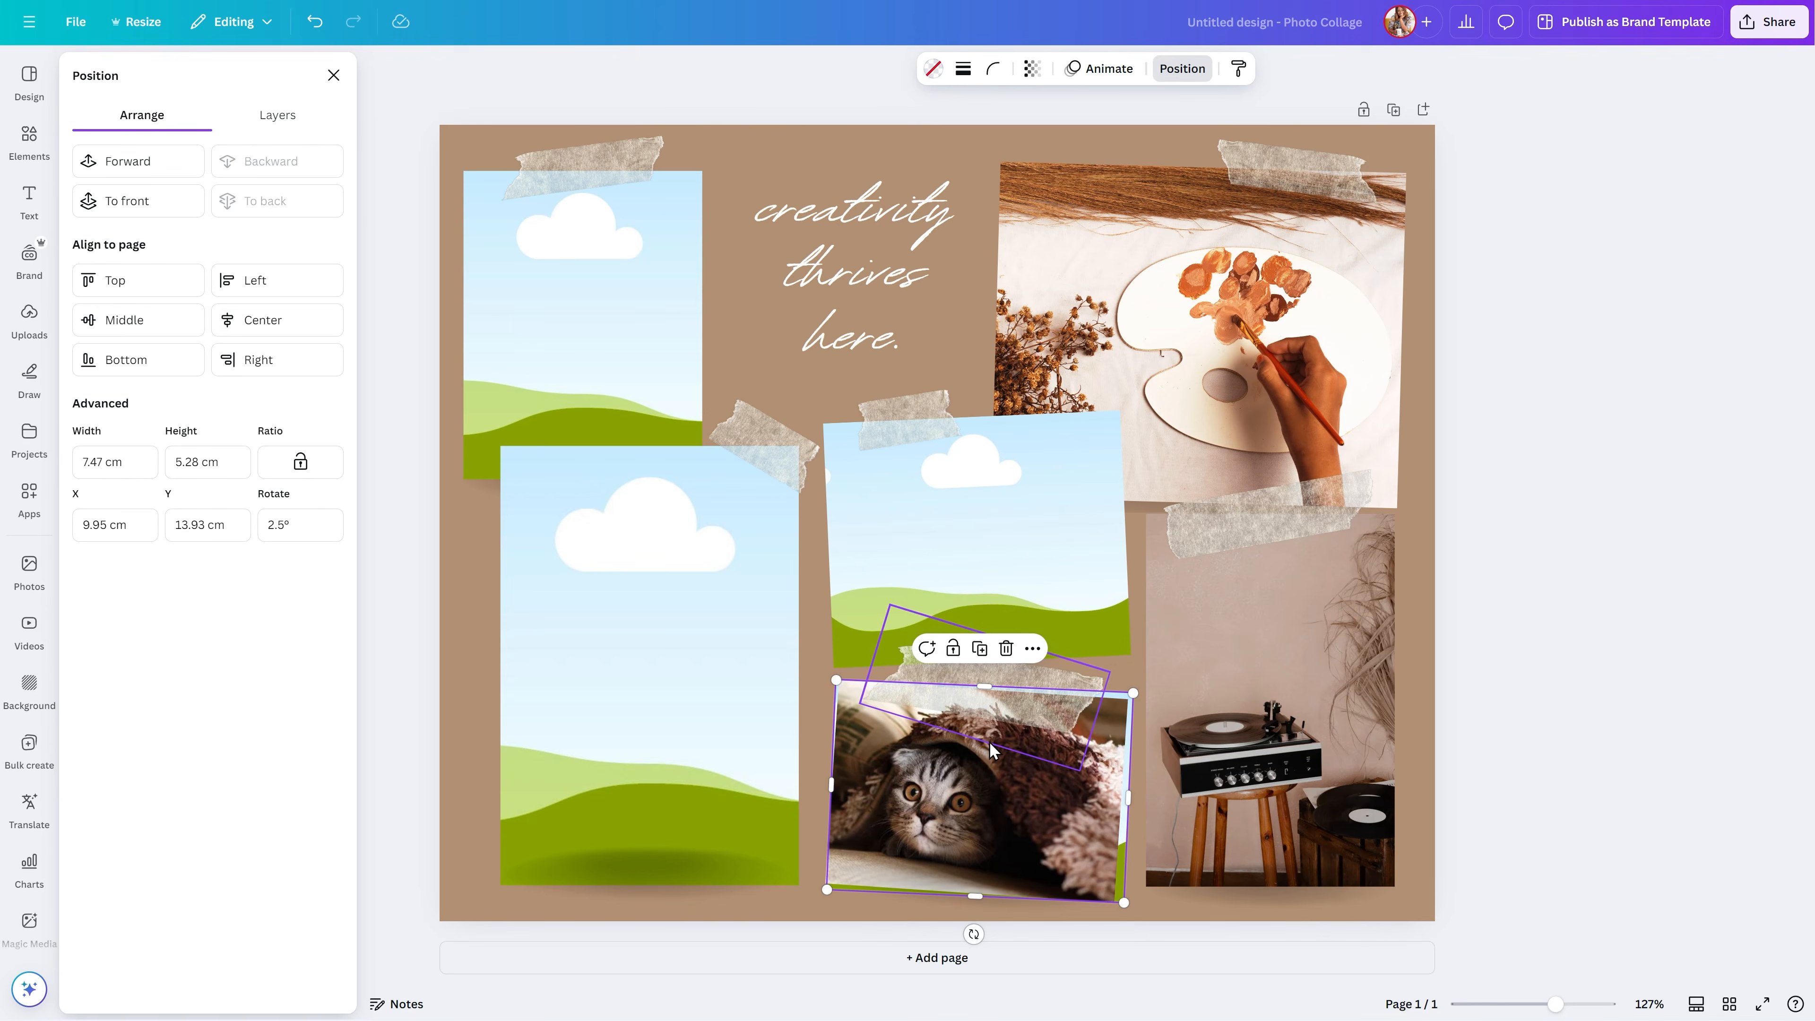
Step: Delete the cat photo covering the lower center frame
left_click(990, 744)
left_click(990, 750)
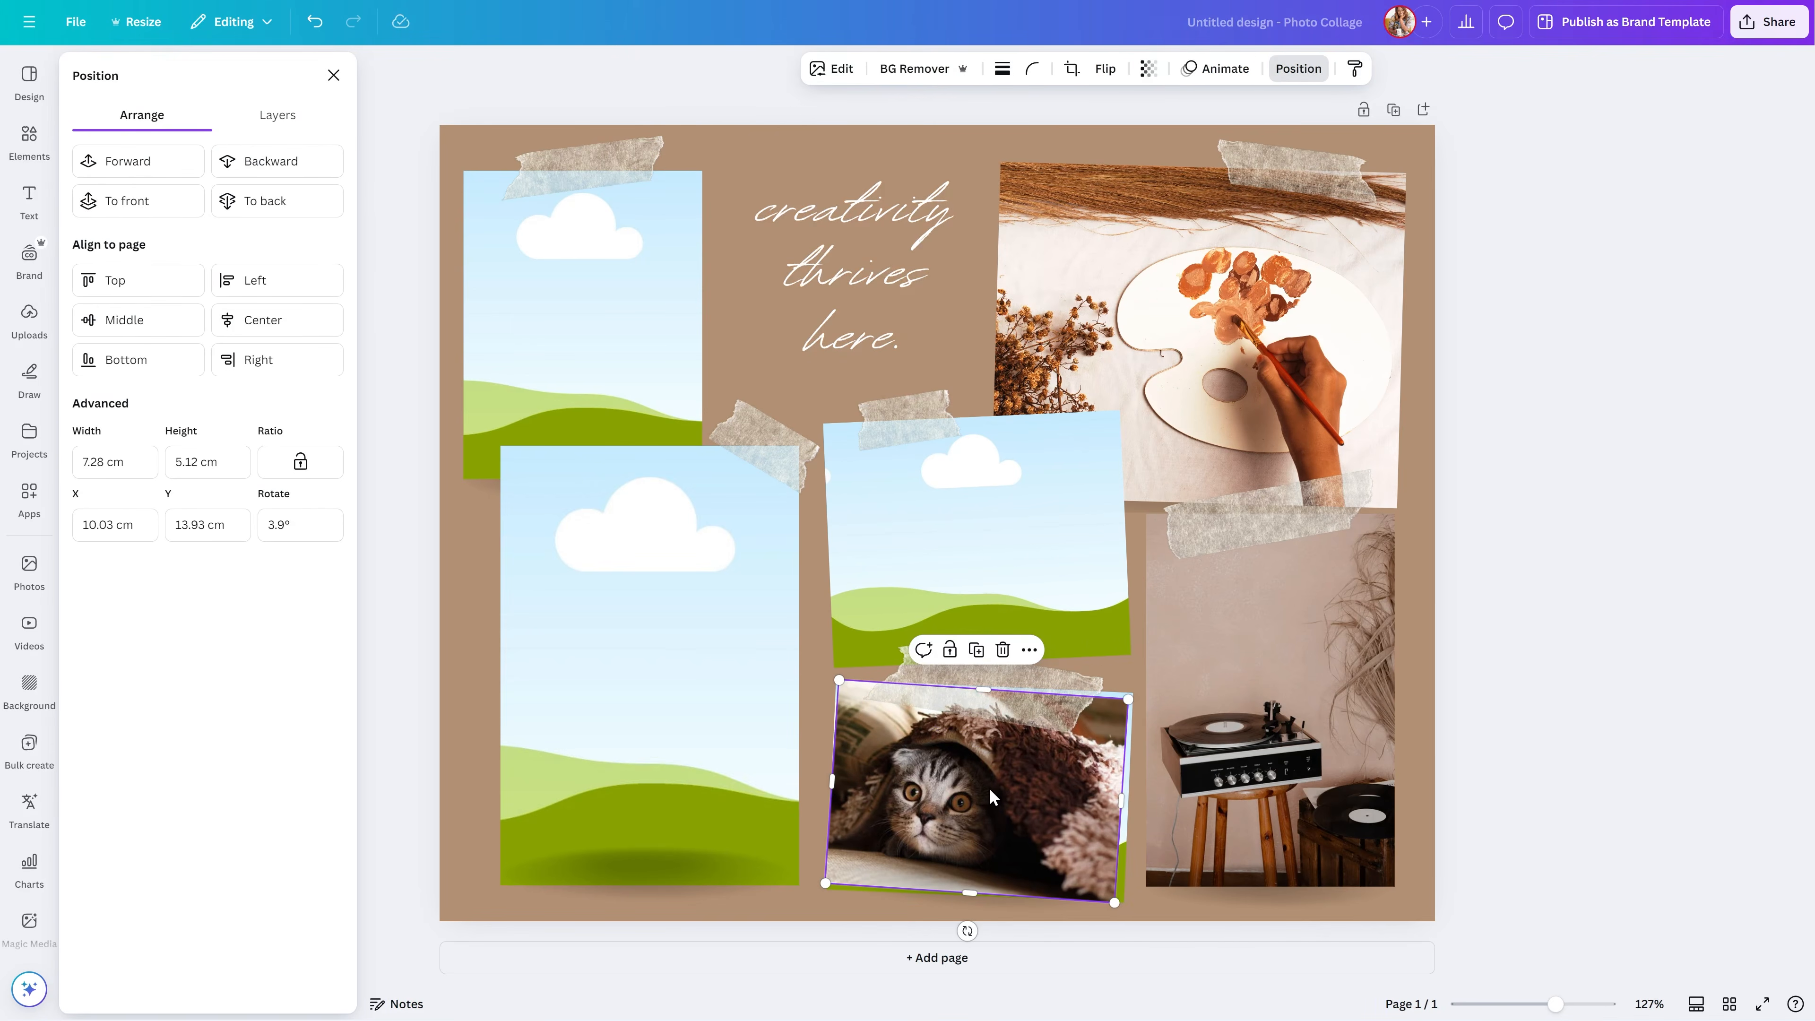
key("Delete")
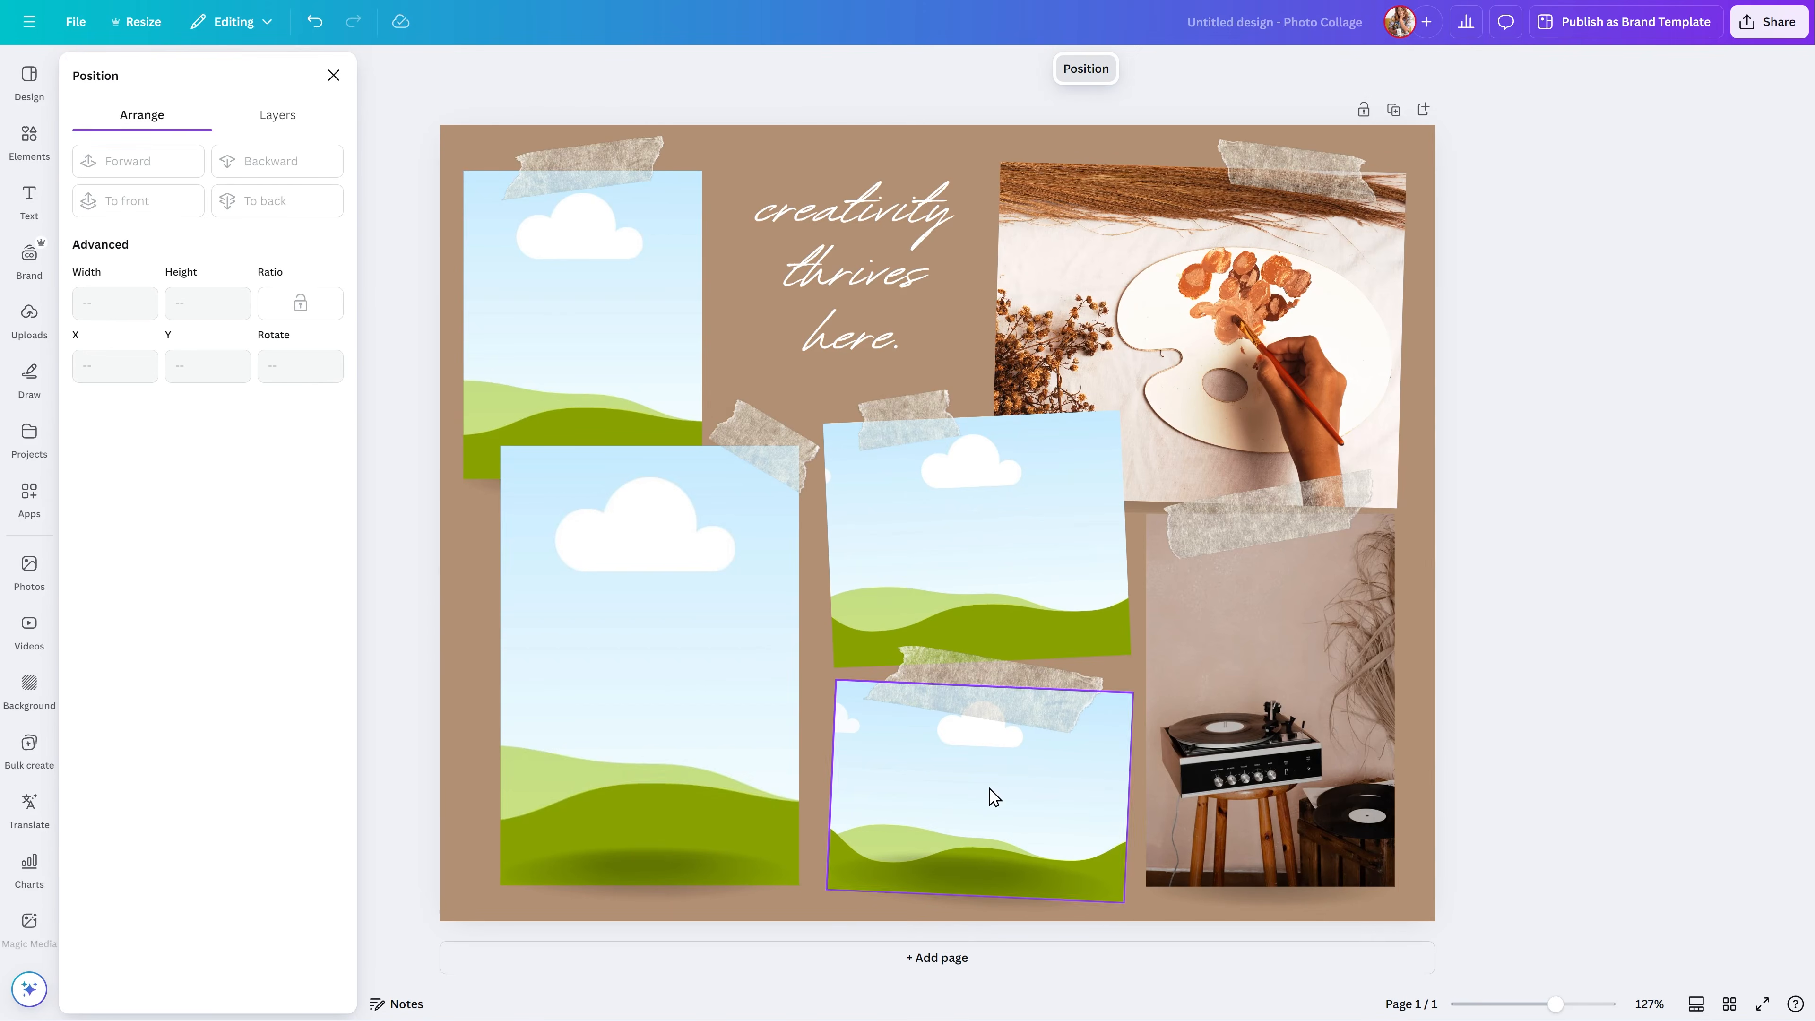
Step: Duplicate the tilted center frame onto the paint palette photo and match the copy to that photo's size and tilt
left_click(1029, 562)
key("ctrl+d")
mouse_move(1026, 560)
left_mouse_down()
mouse_move(1143, 352)
mouse_move(1101, 279)
left_mouse_up()
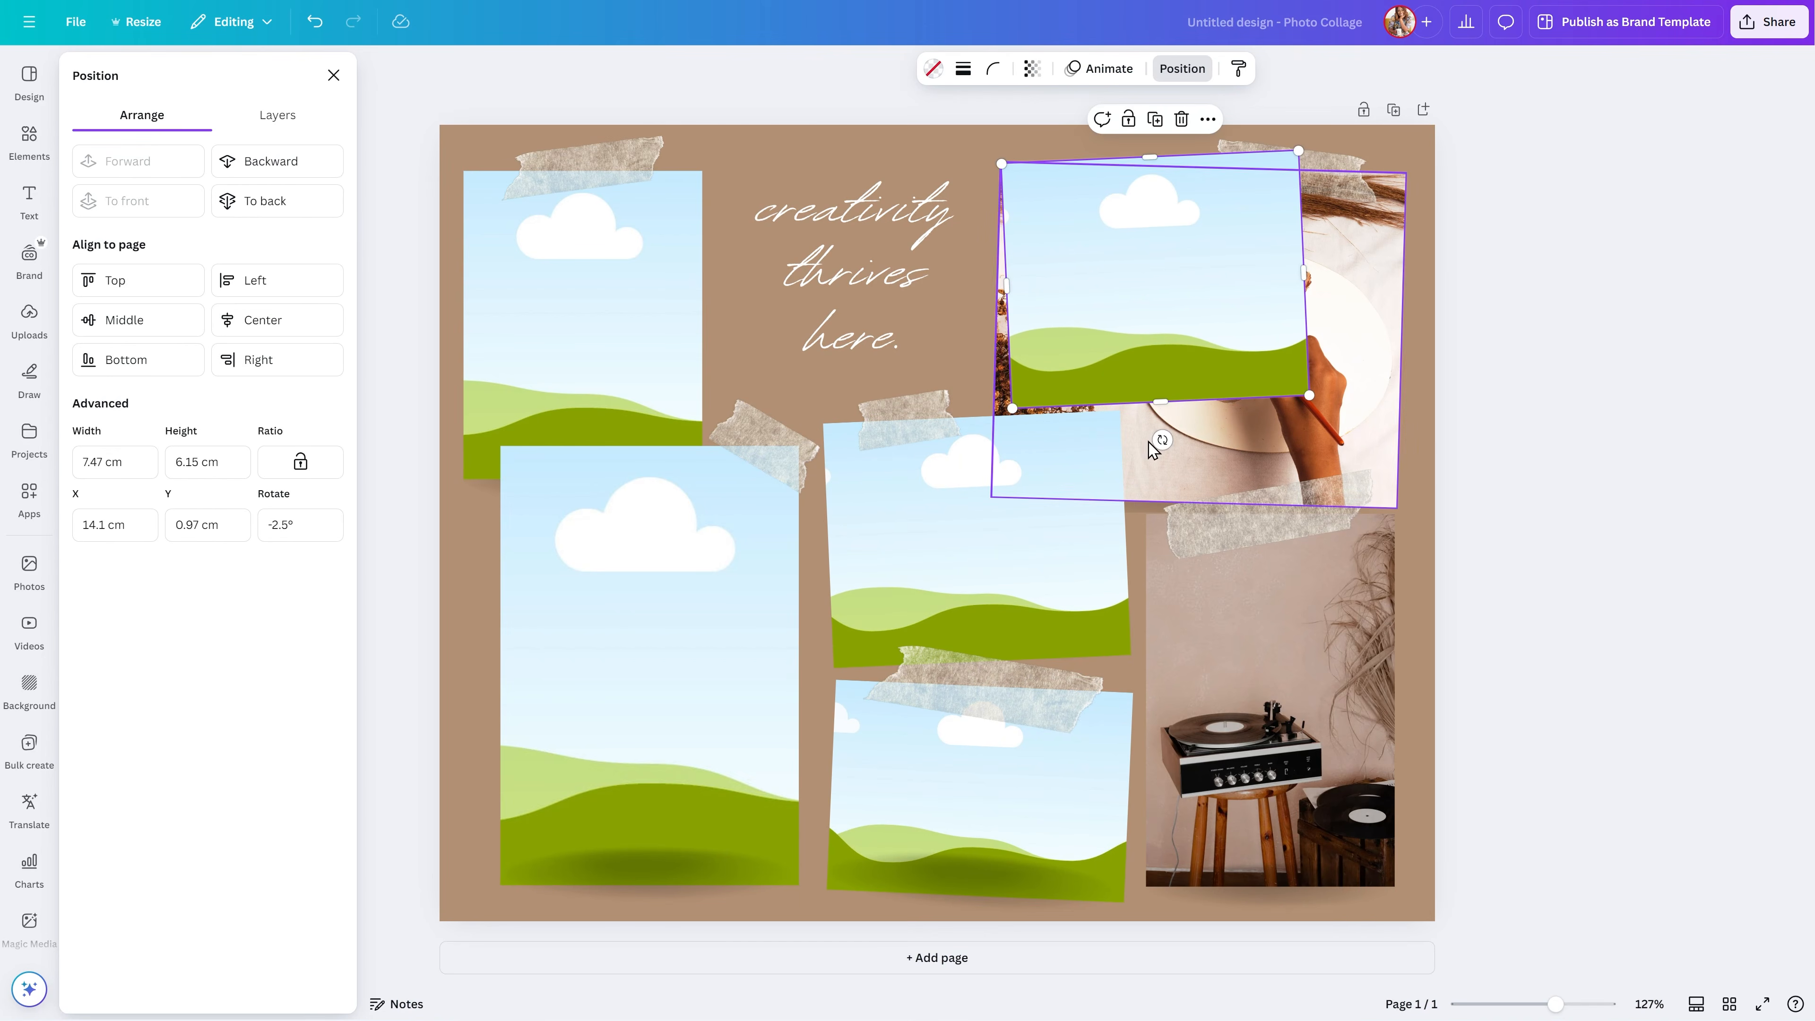
left_click_drag(1155, 433, 1149, 427)
left_click_drag(1114, 300, 1094, 284)
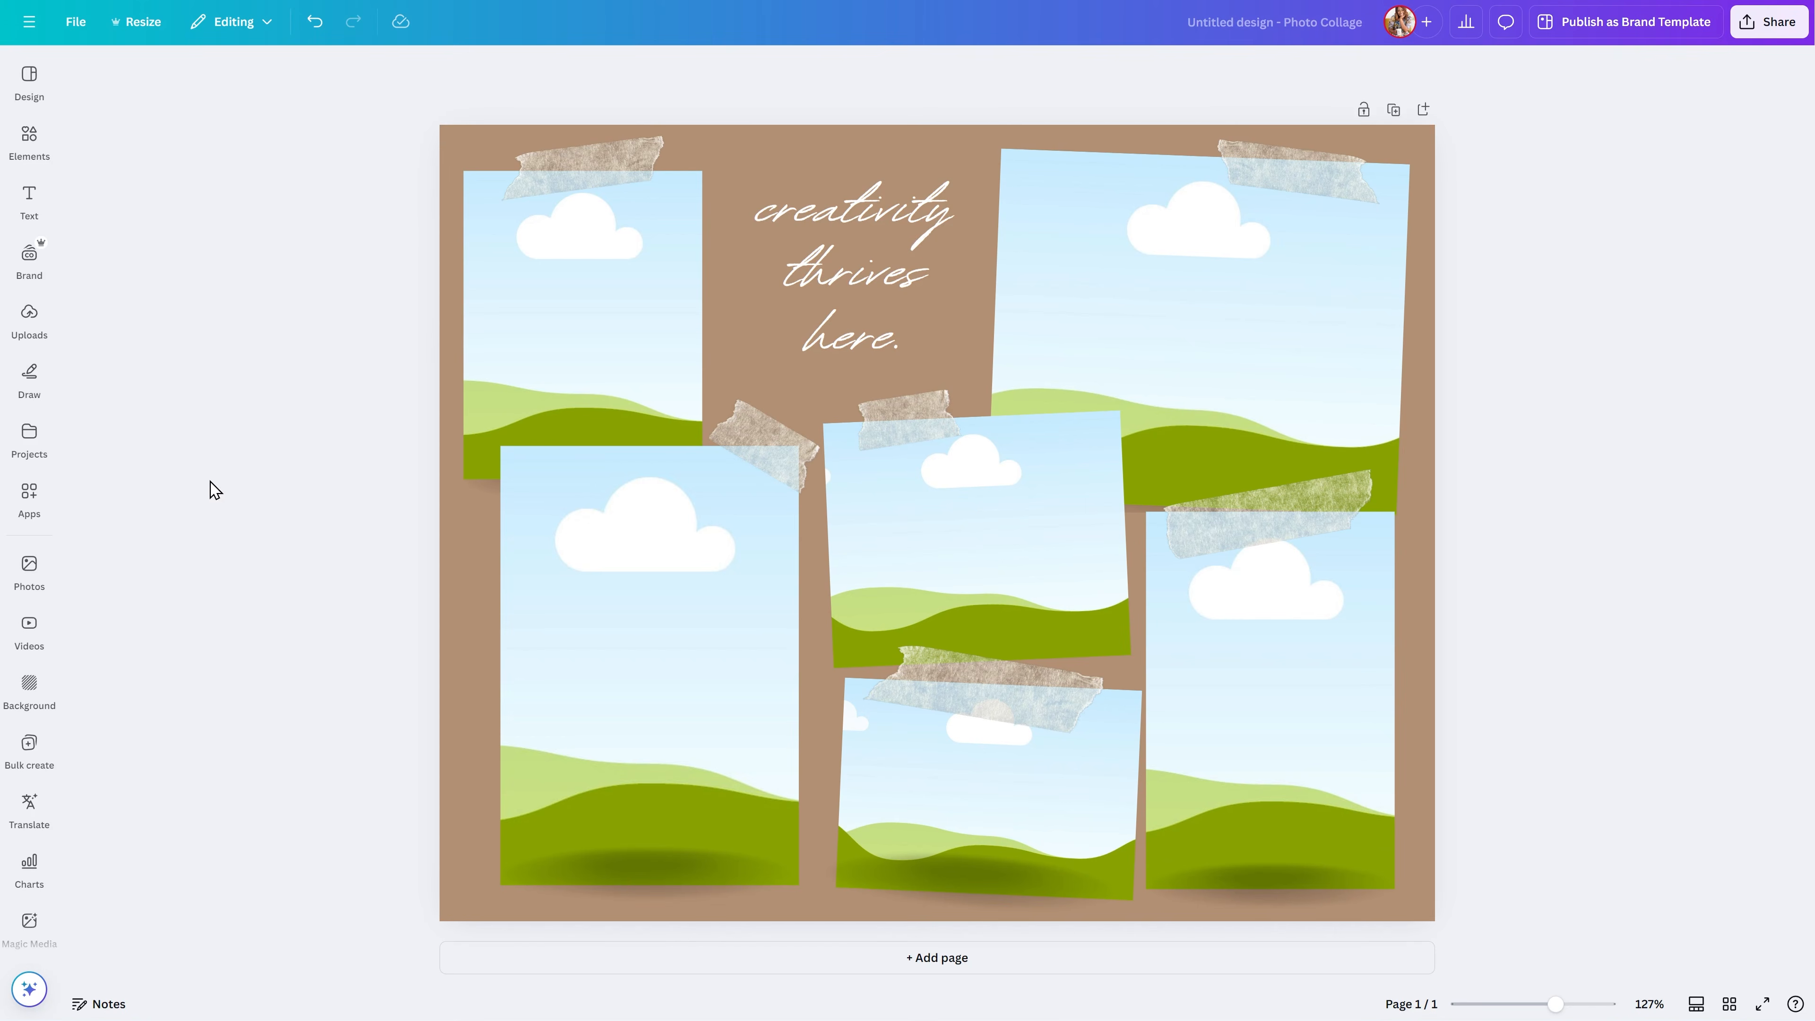
Step: Open the photo library for filling the collage's empty frames
left_click(32, 569)
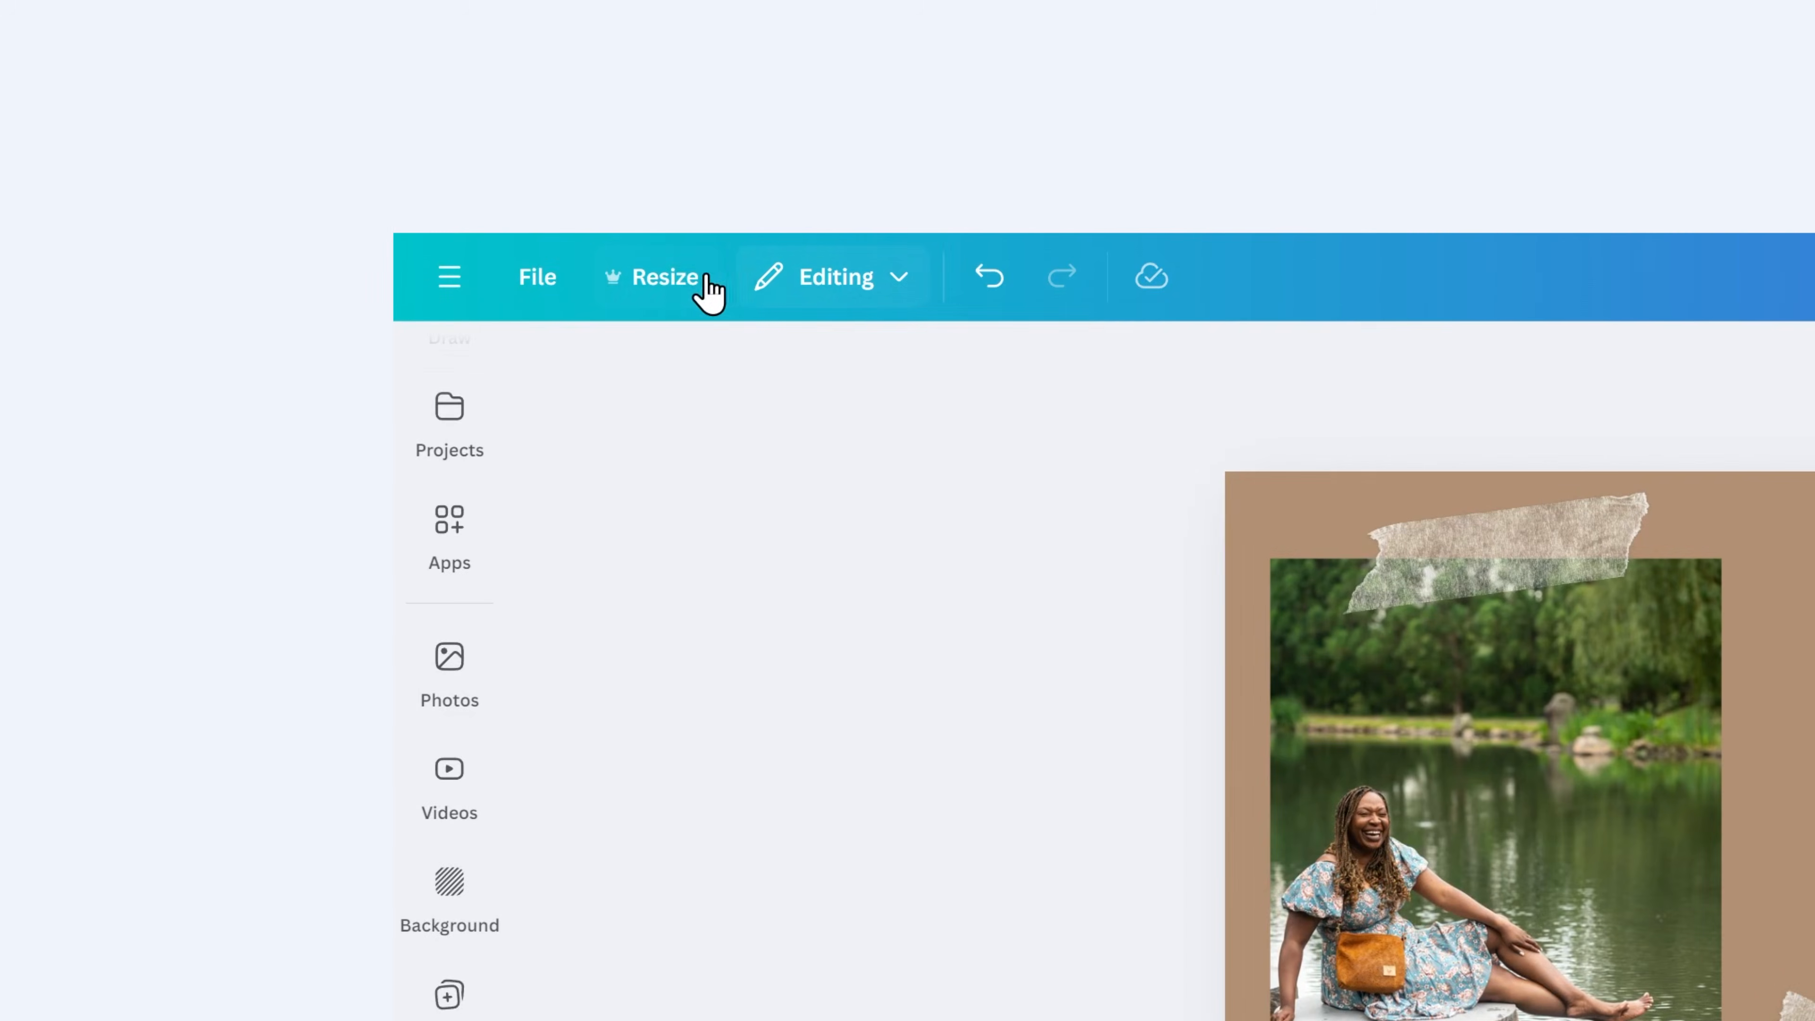
Step: Copy and resize the filled collage to the Desktop Wallpaper format and open the resized copy
left_click(149, 27)
left_click(798, 391)
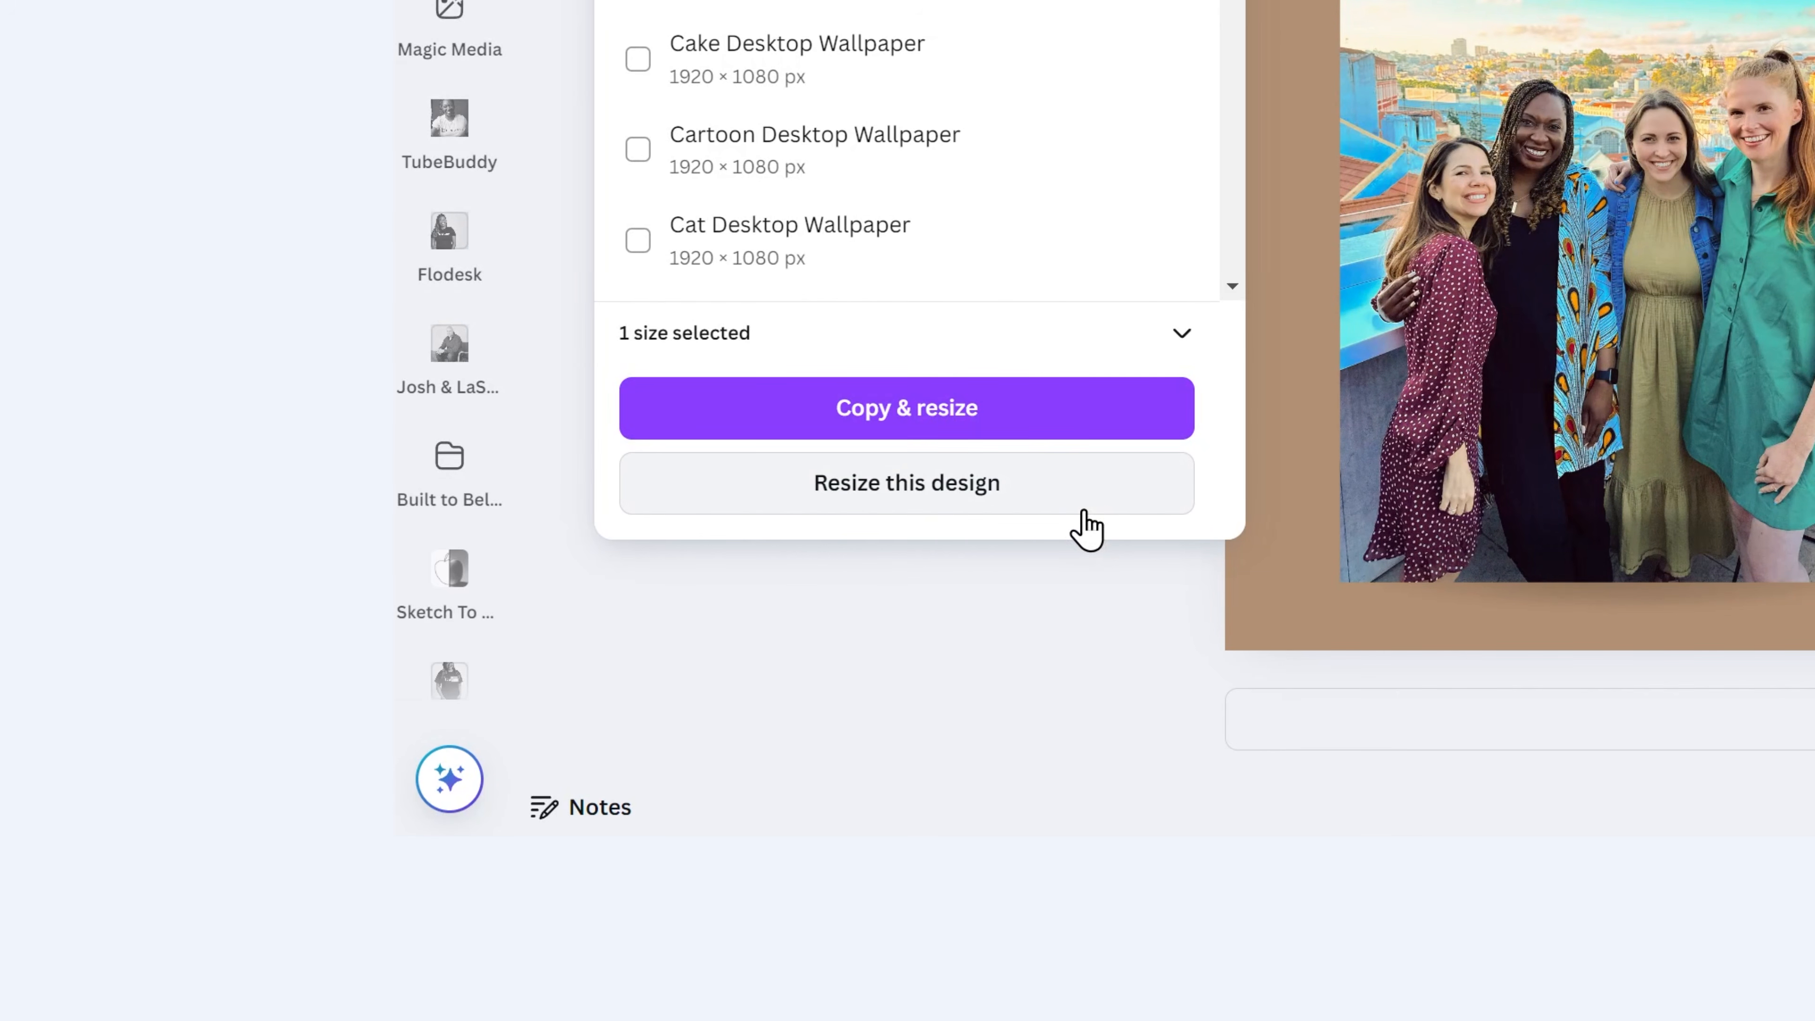
left_click(1081, 432)
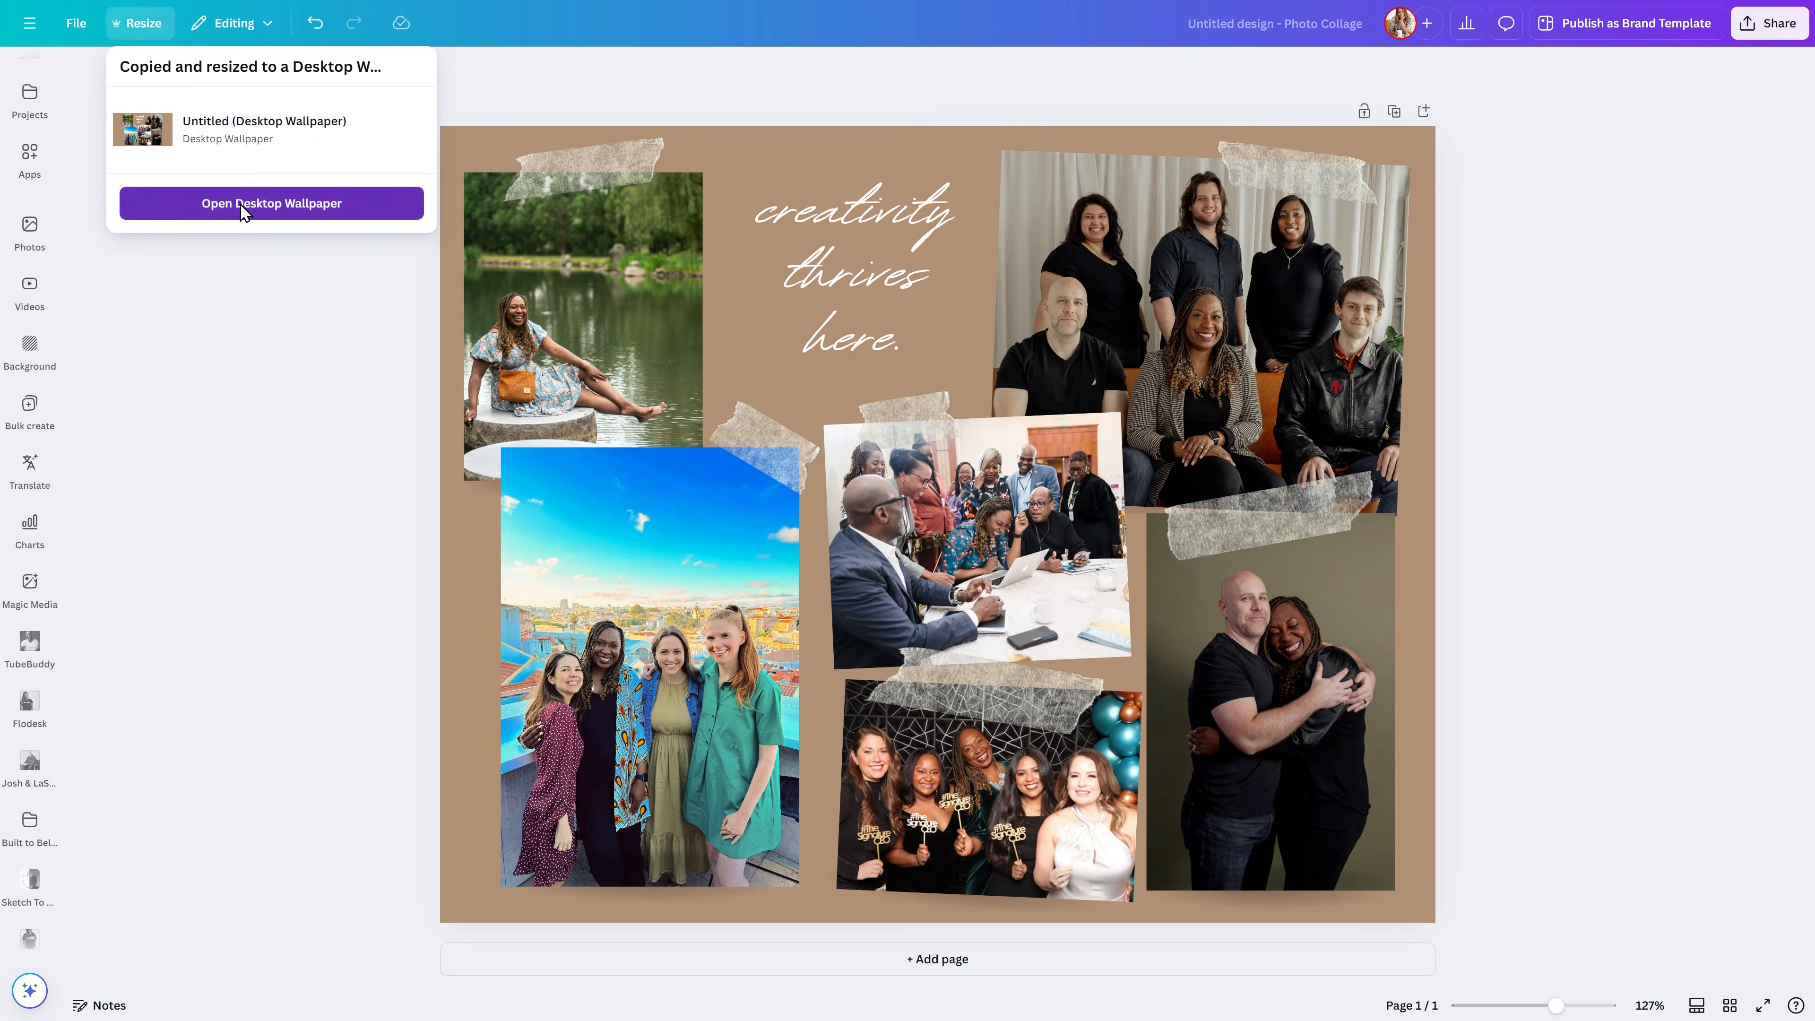
left_click(276, 203)
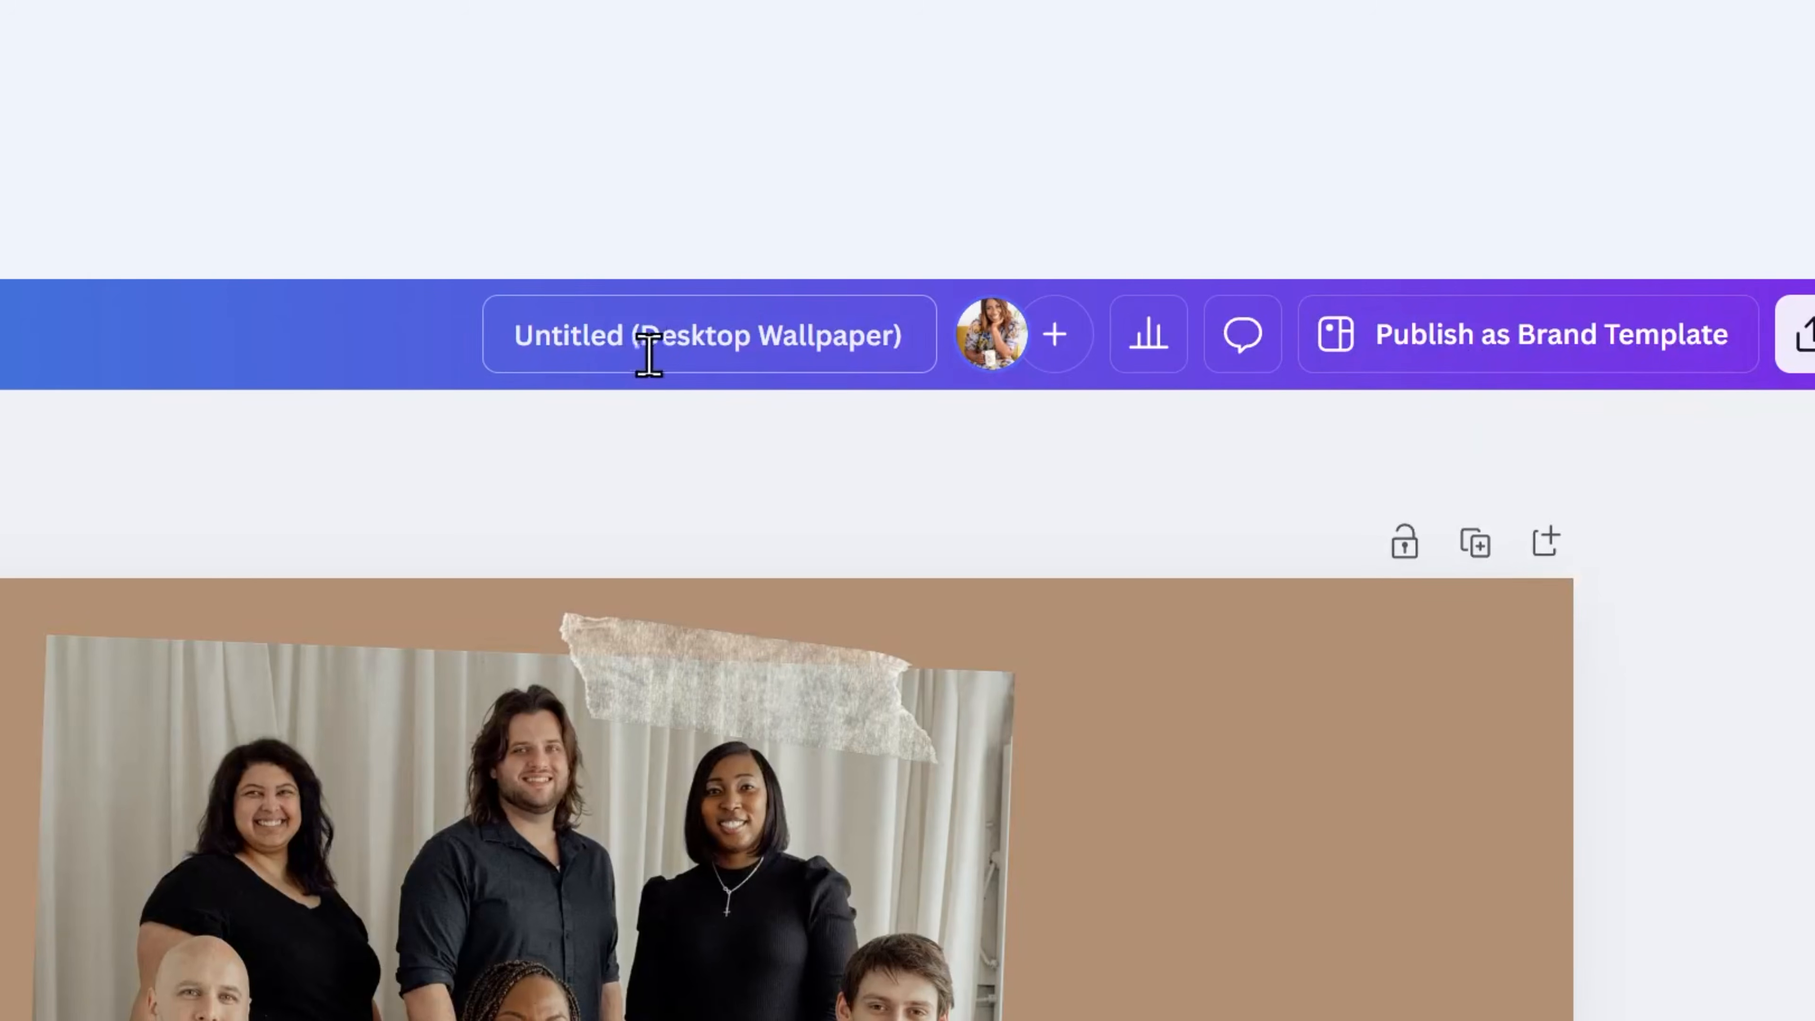
Step: Rename the design "2025 Vision Board - Desktop Wallpaper" and open its sharing options
left_click(653, 345)
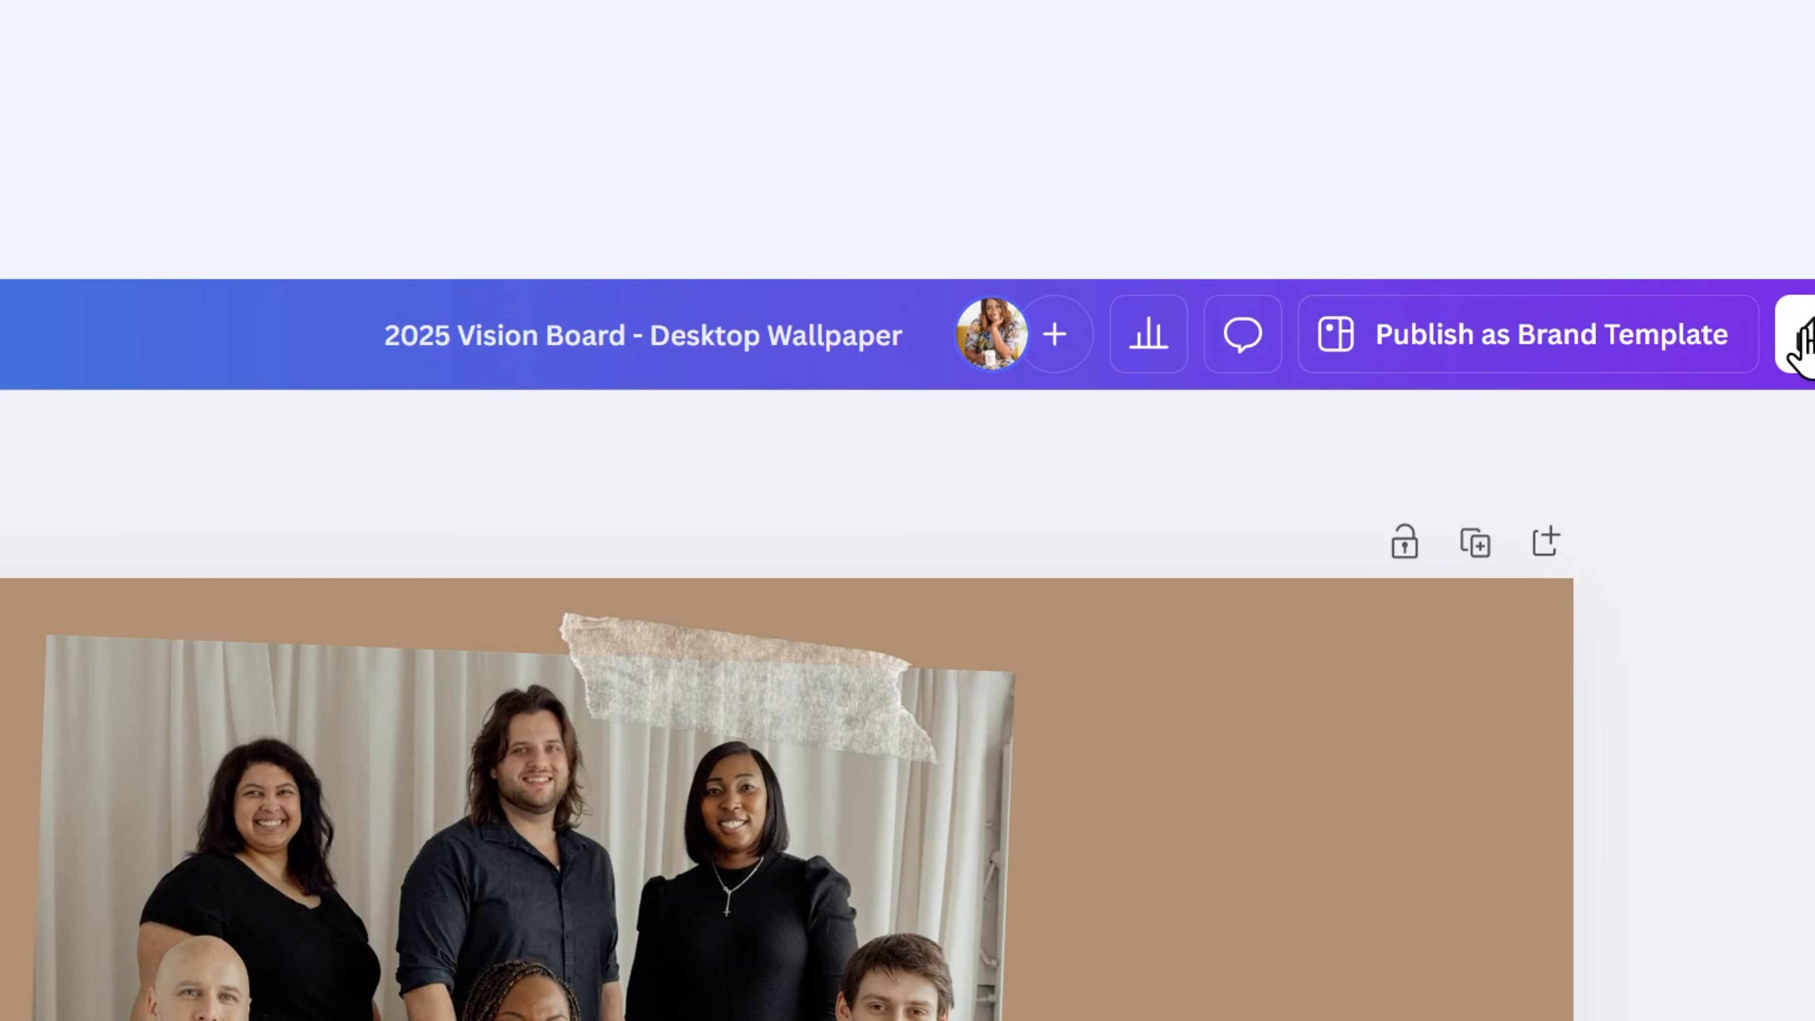
left_click(1801, 335)
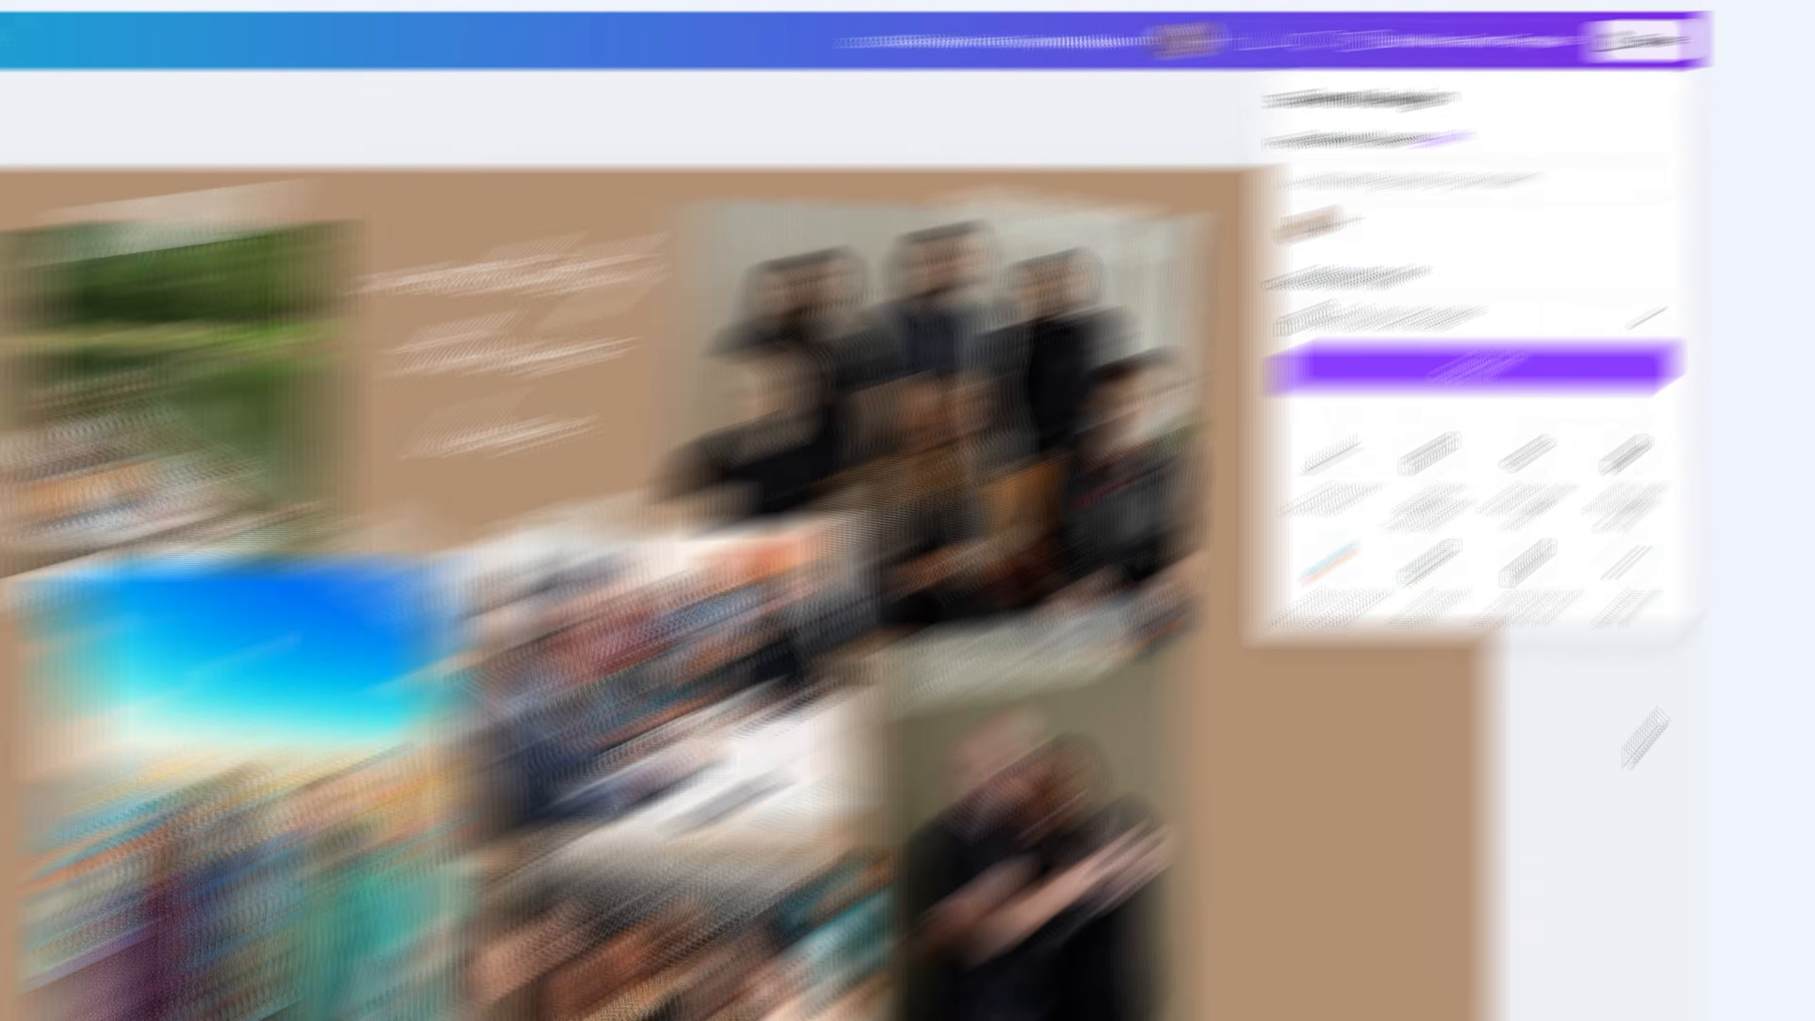
left_click(1764, 576)
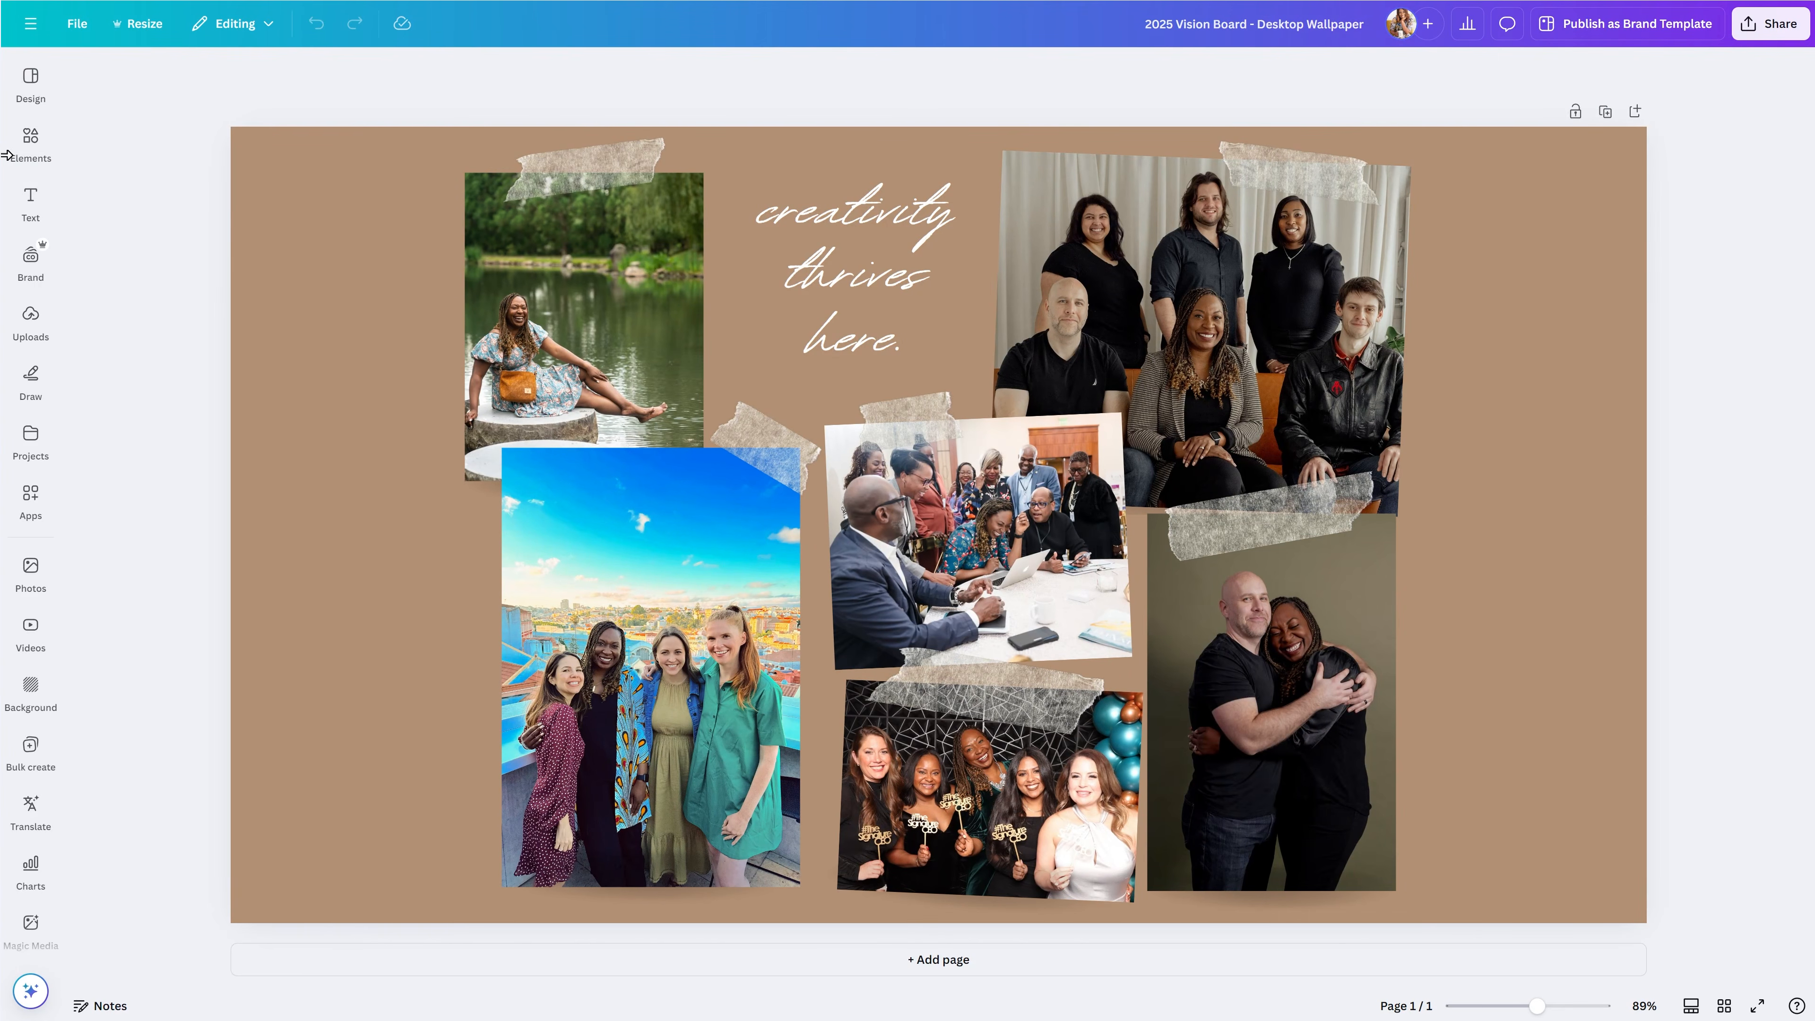
Step: Copy and resize the design to Phone Wallpaper at 1080 × 1920 px and open the resized copy
left_click(137, 23)
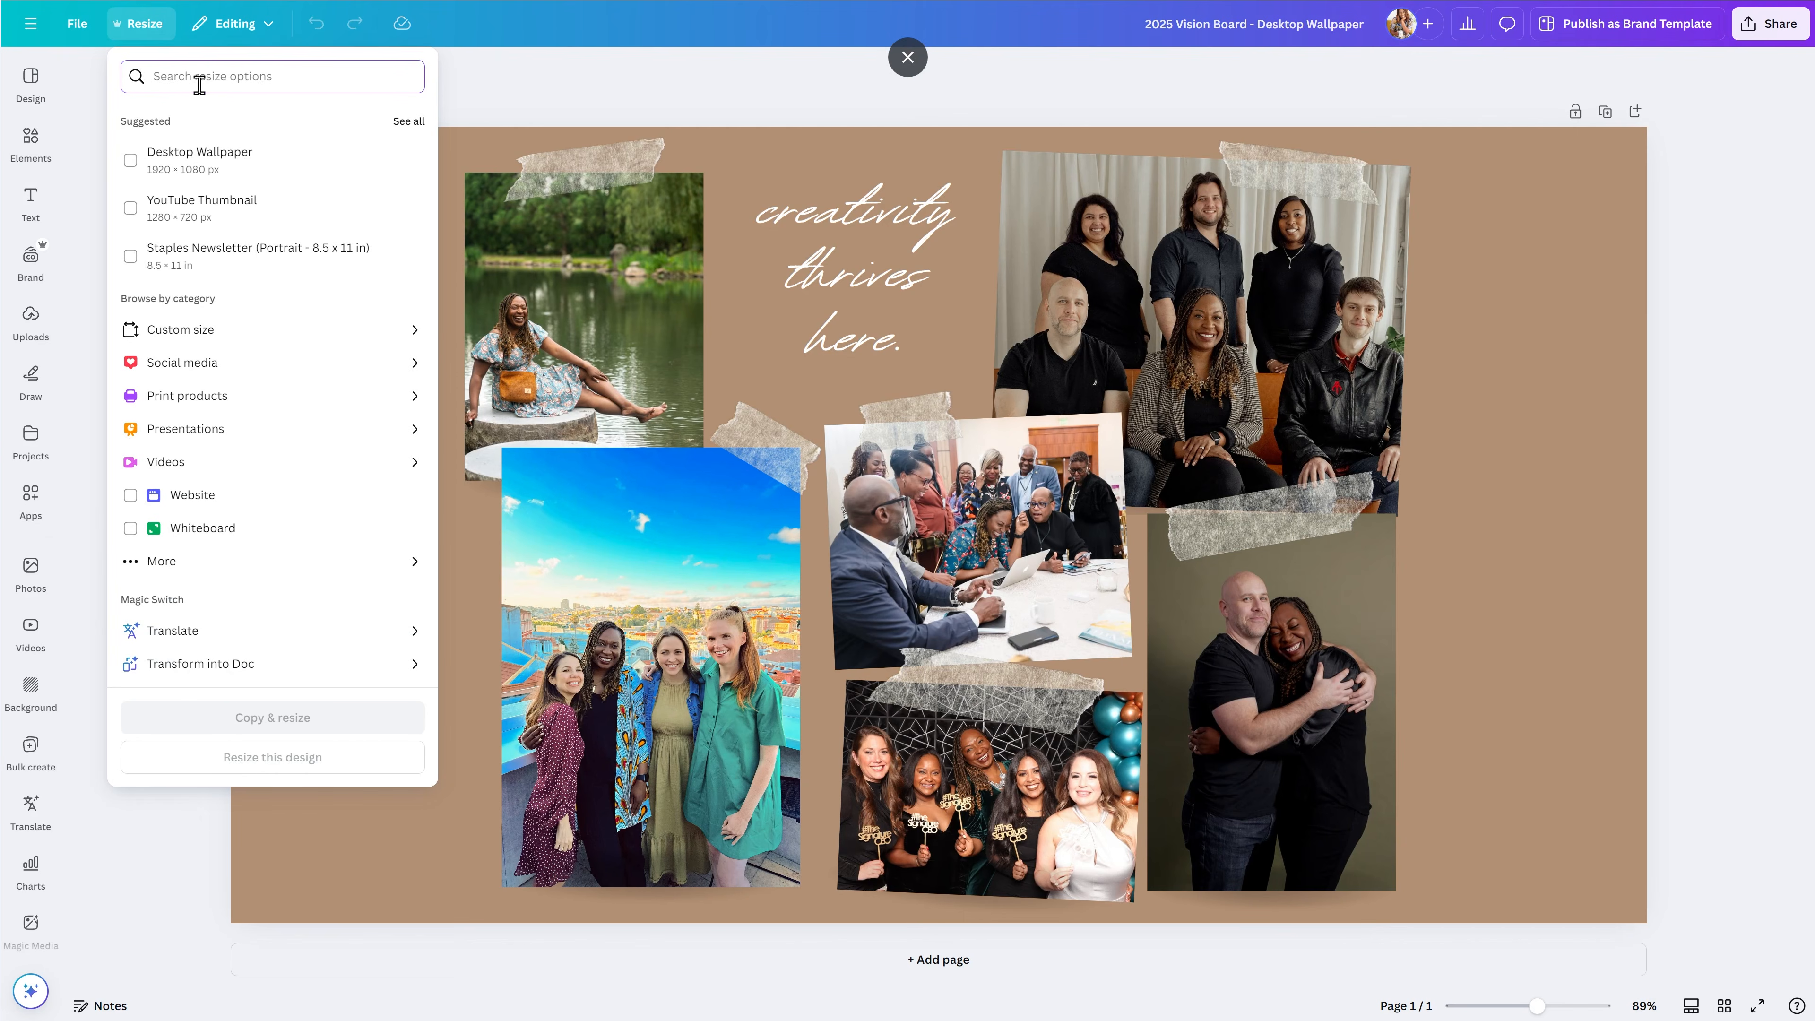
type("cell phone wallpaper")
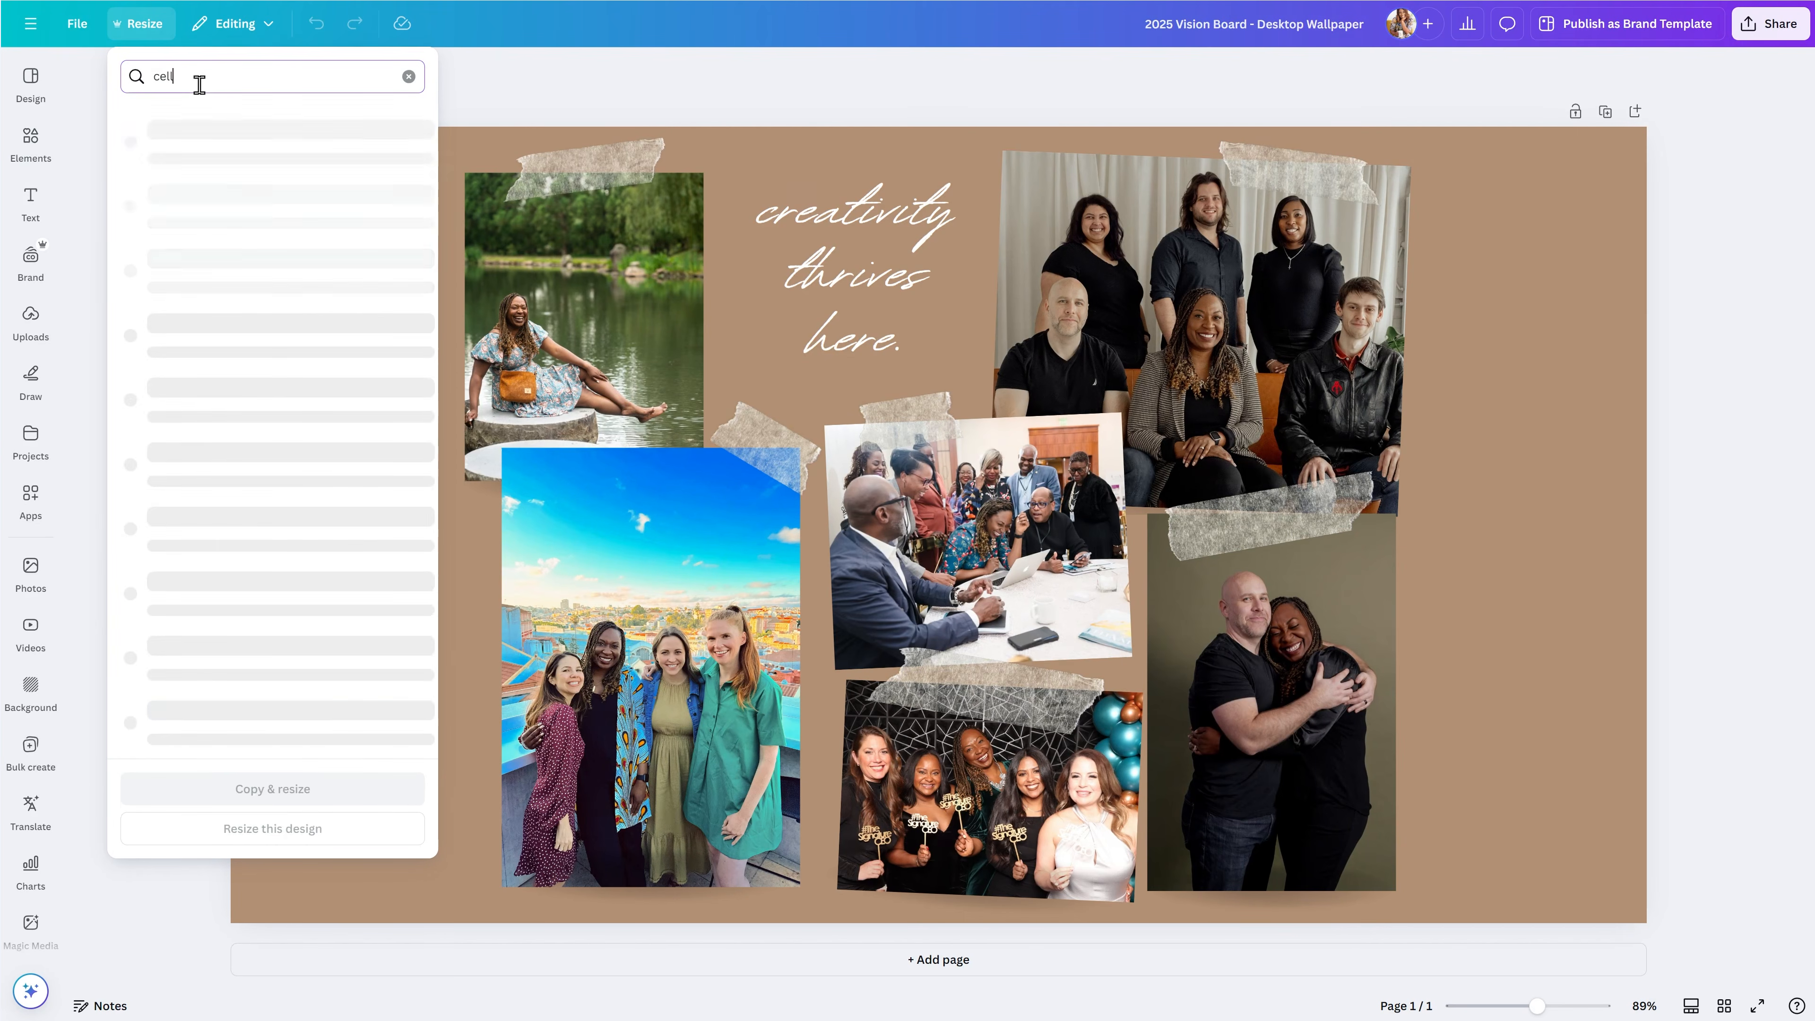
left_click(312, 130)
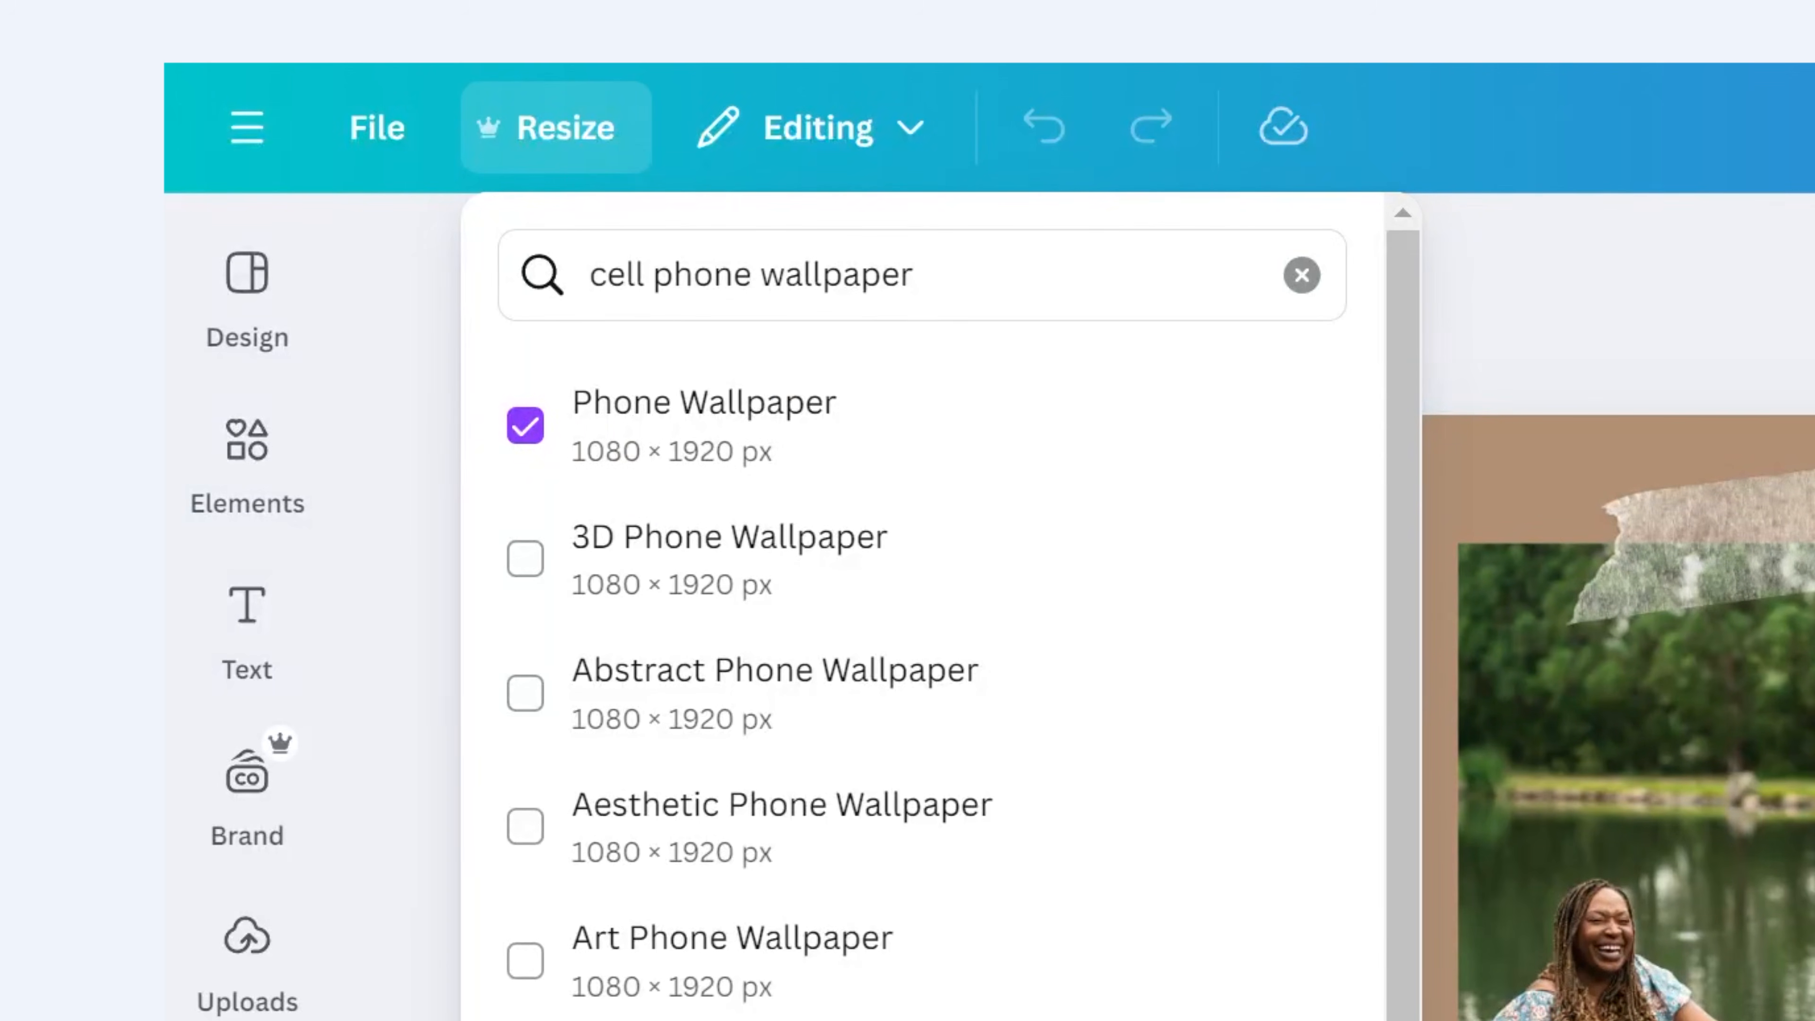
left_click(279, 802)
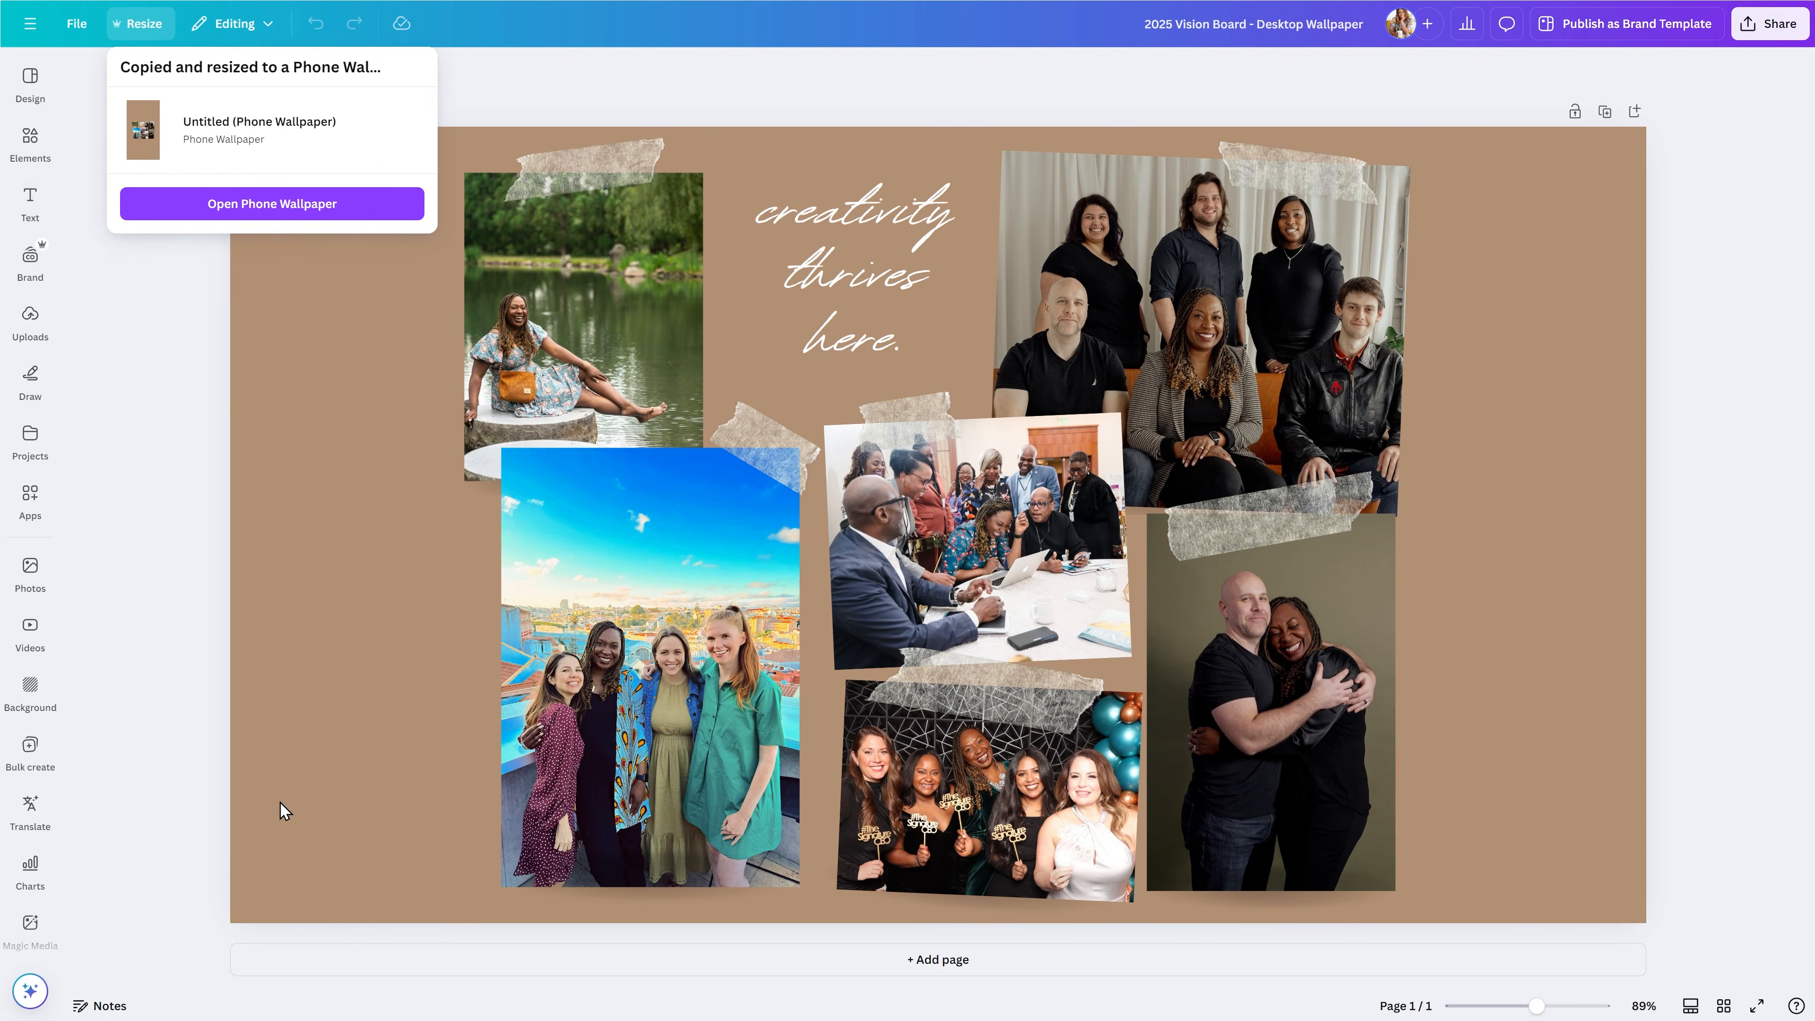
left_click(318, 206)
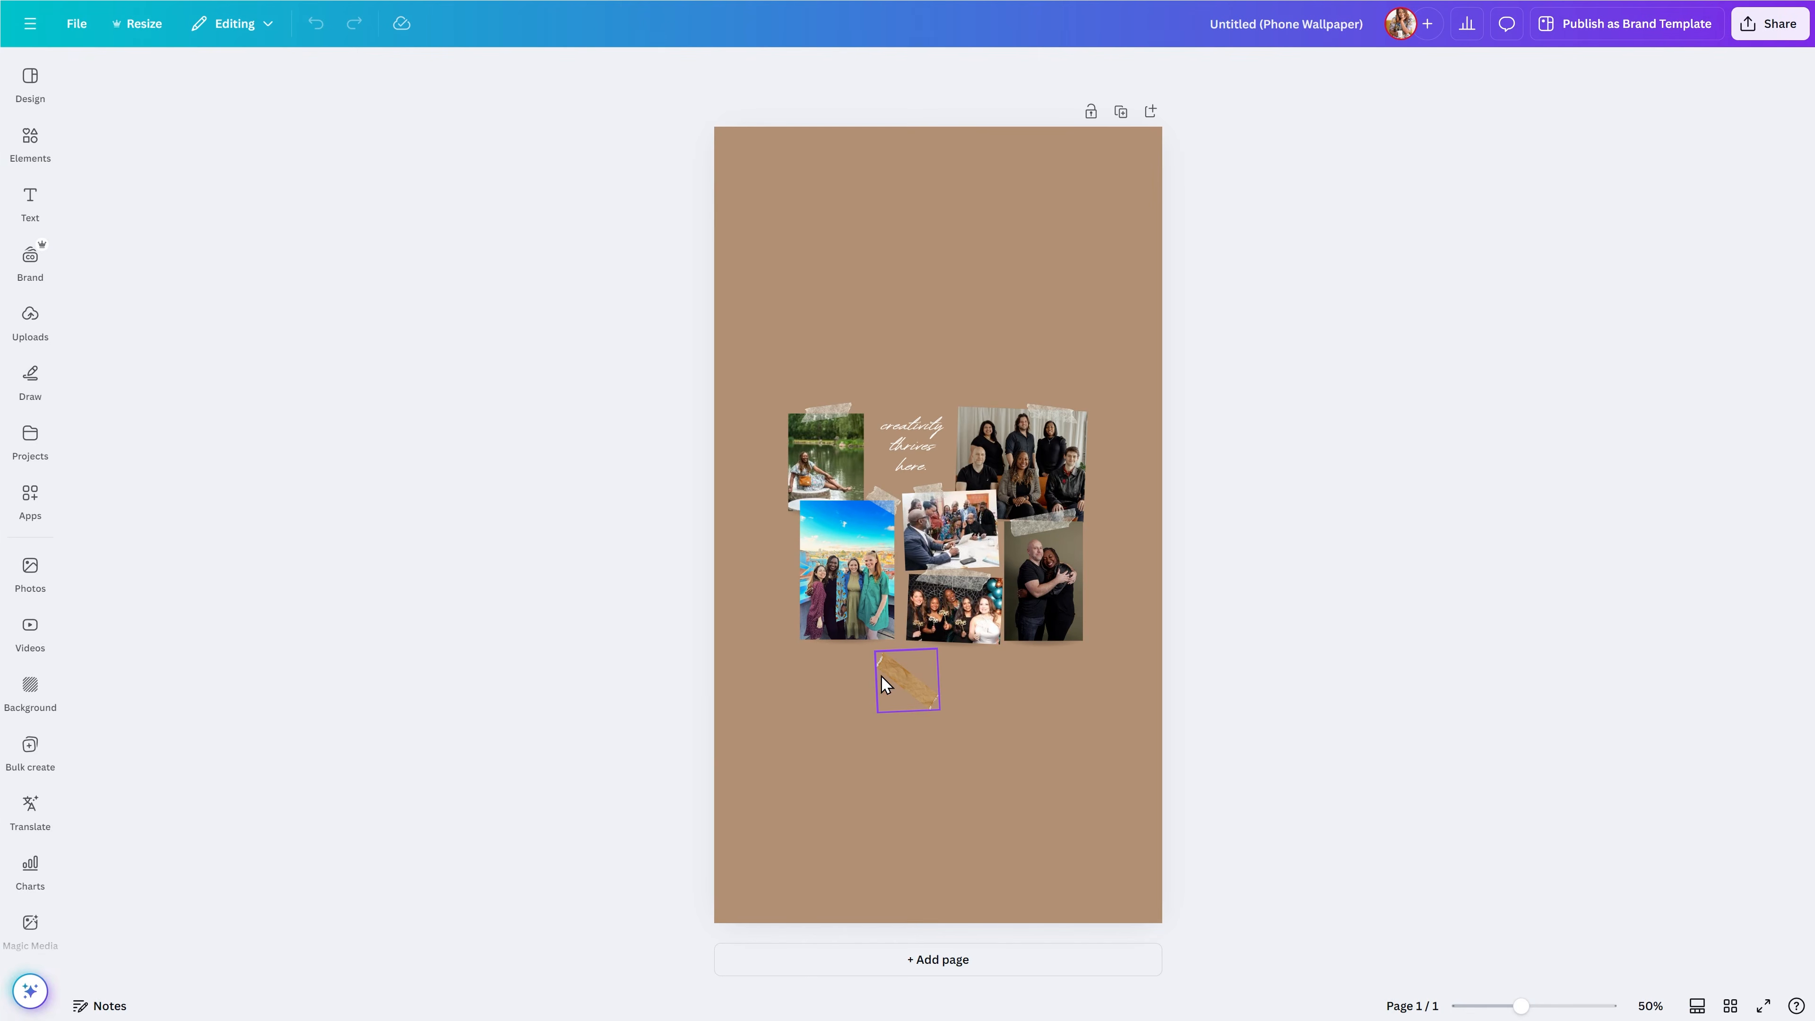
Step: Delete the stray gold brush stroke below the collage and group all the remaining photos, tape pieces and text
left_click(926, 686)
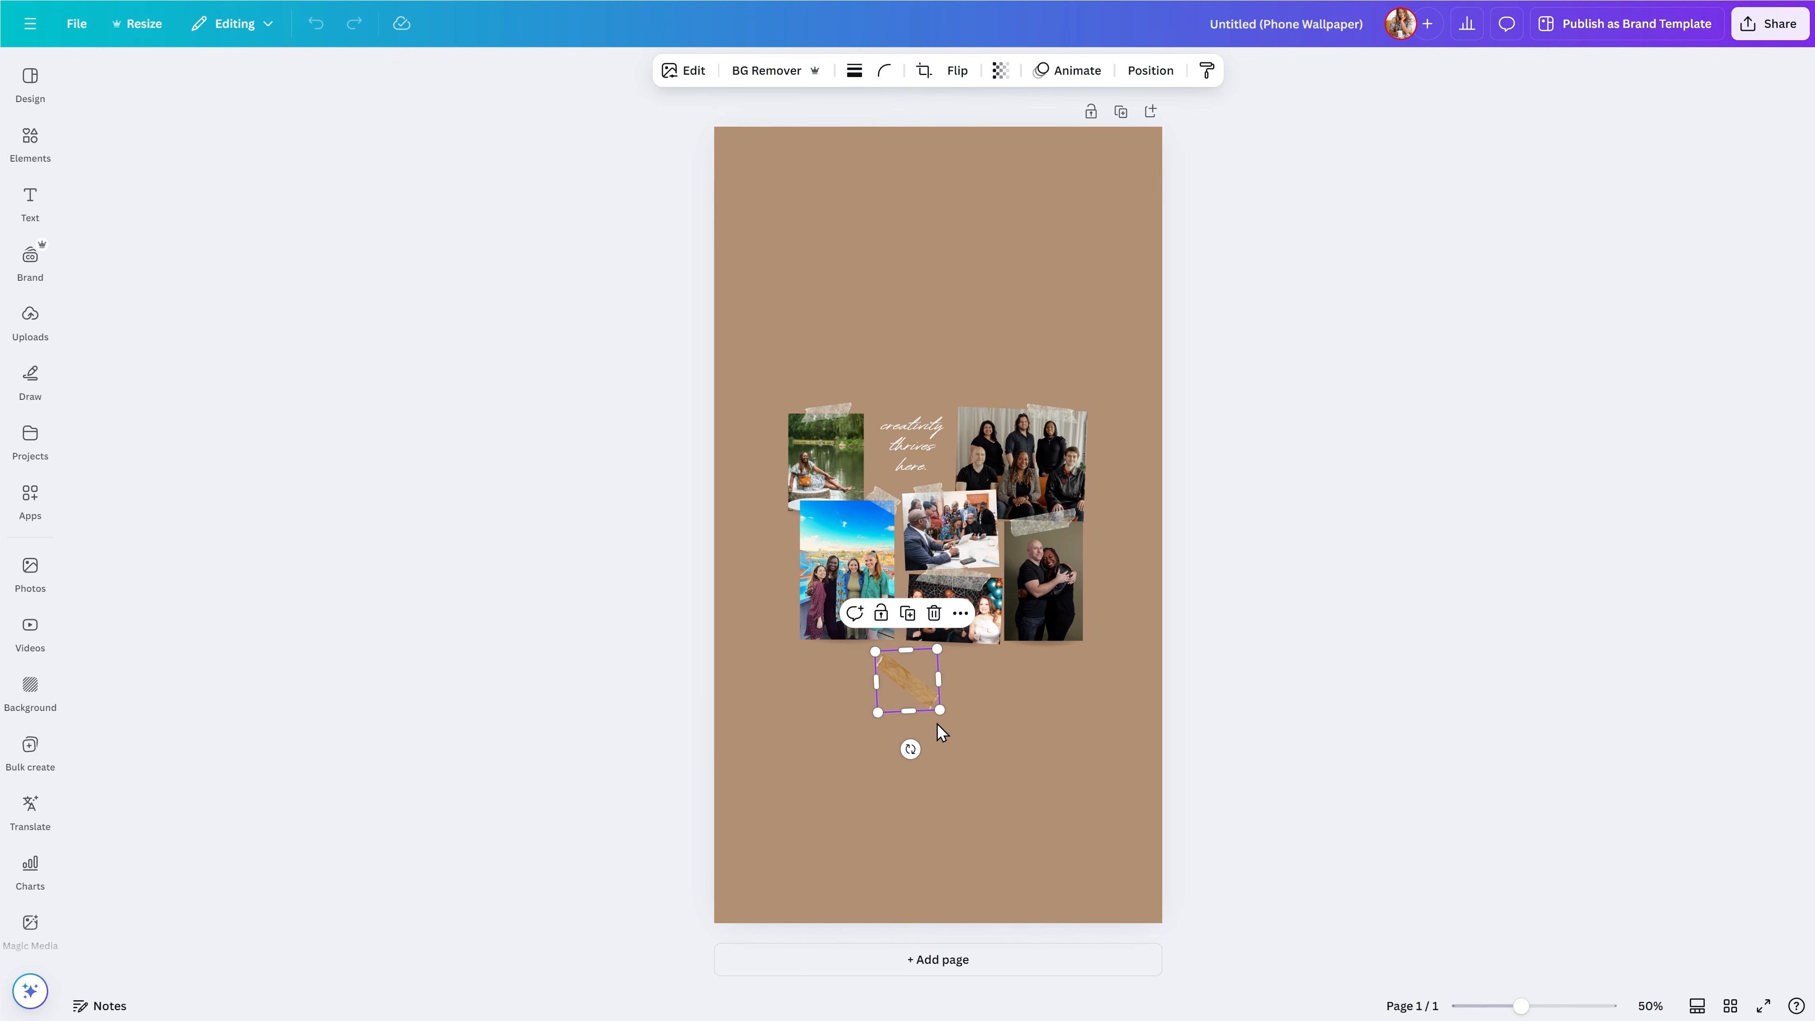
key("Delete")
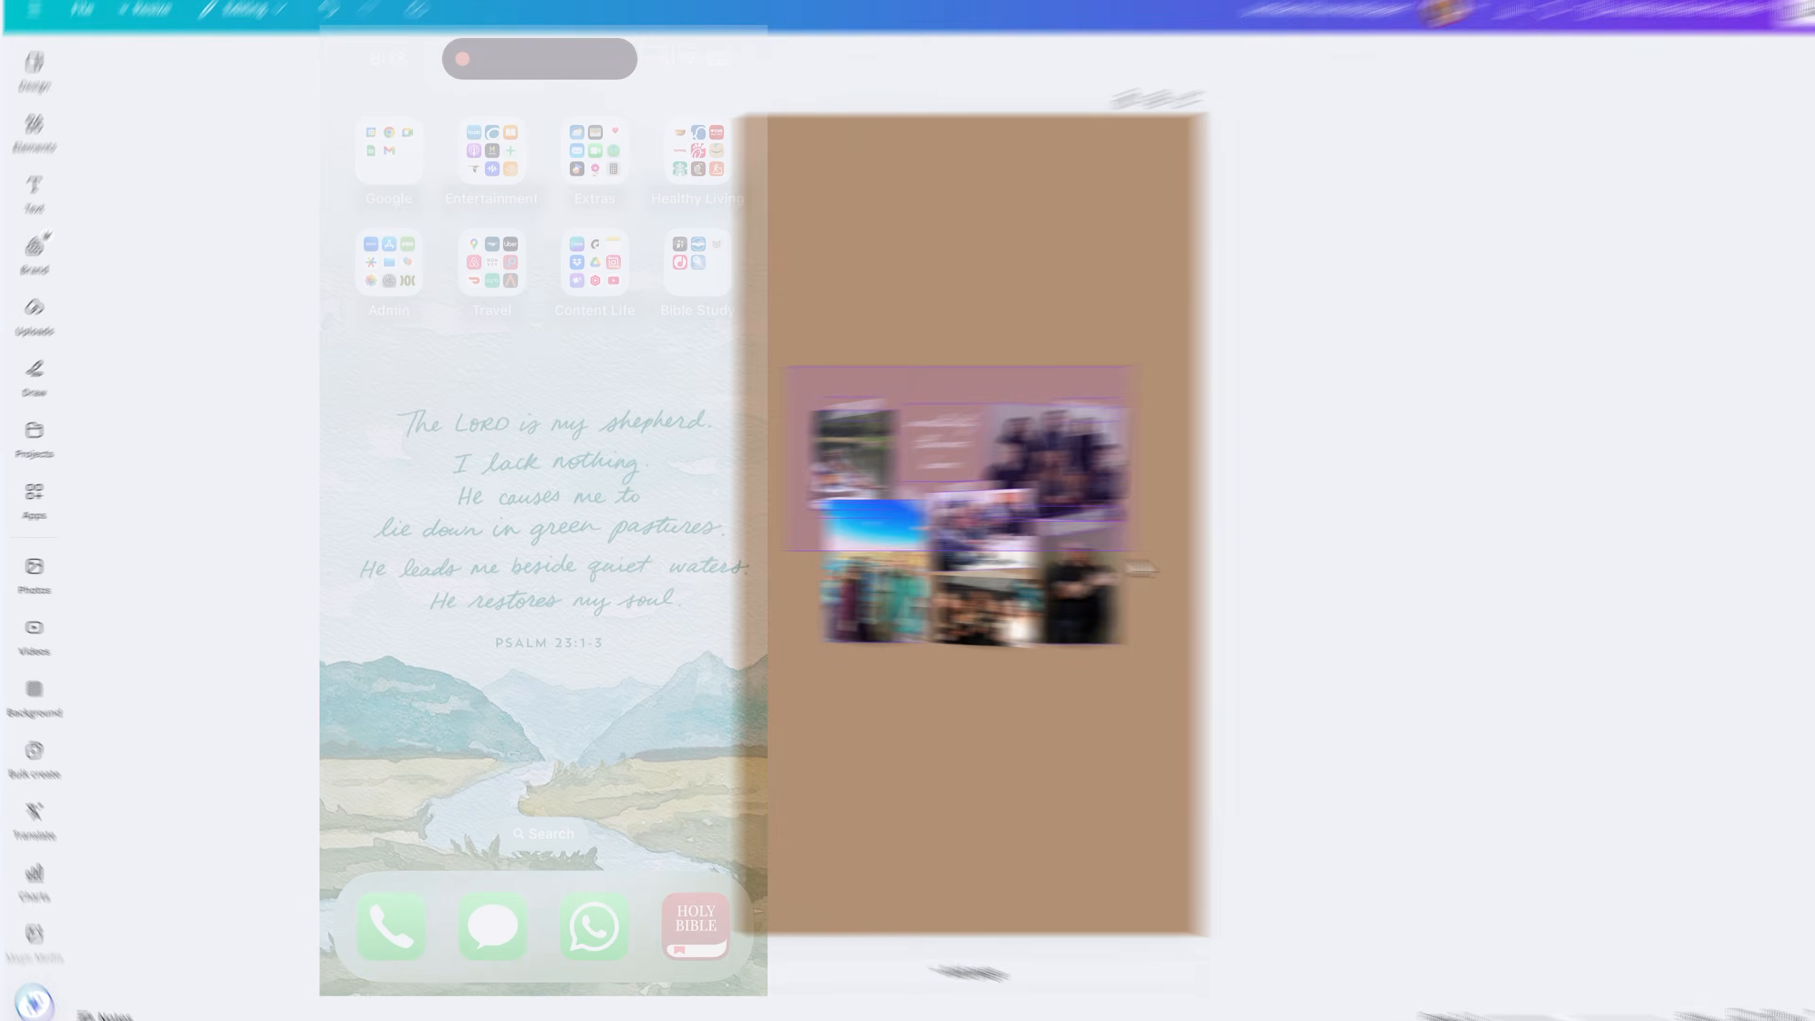
left_click_drag(750, 373, 1214, 686)
left_click(894, 365)
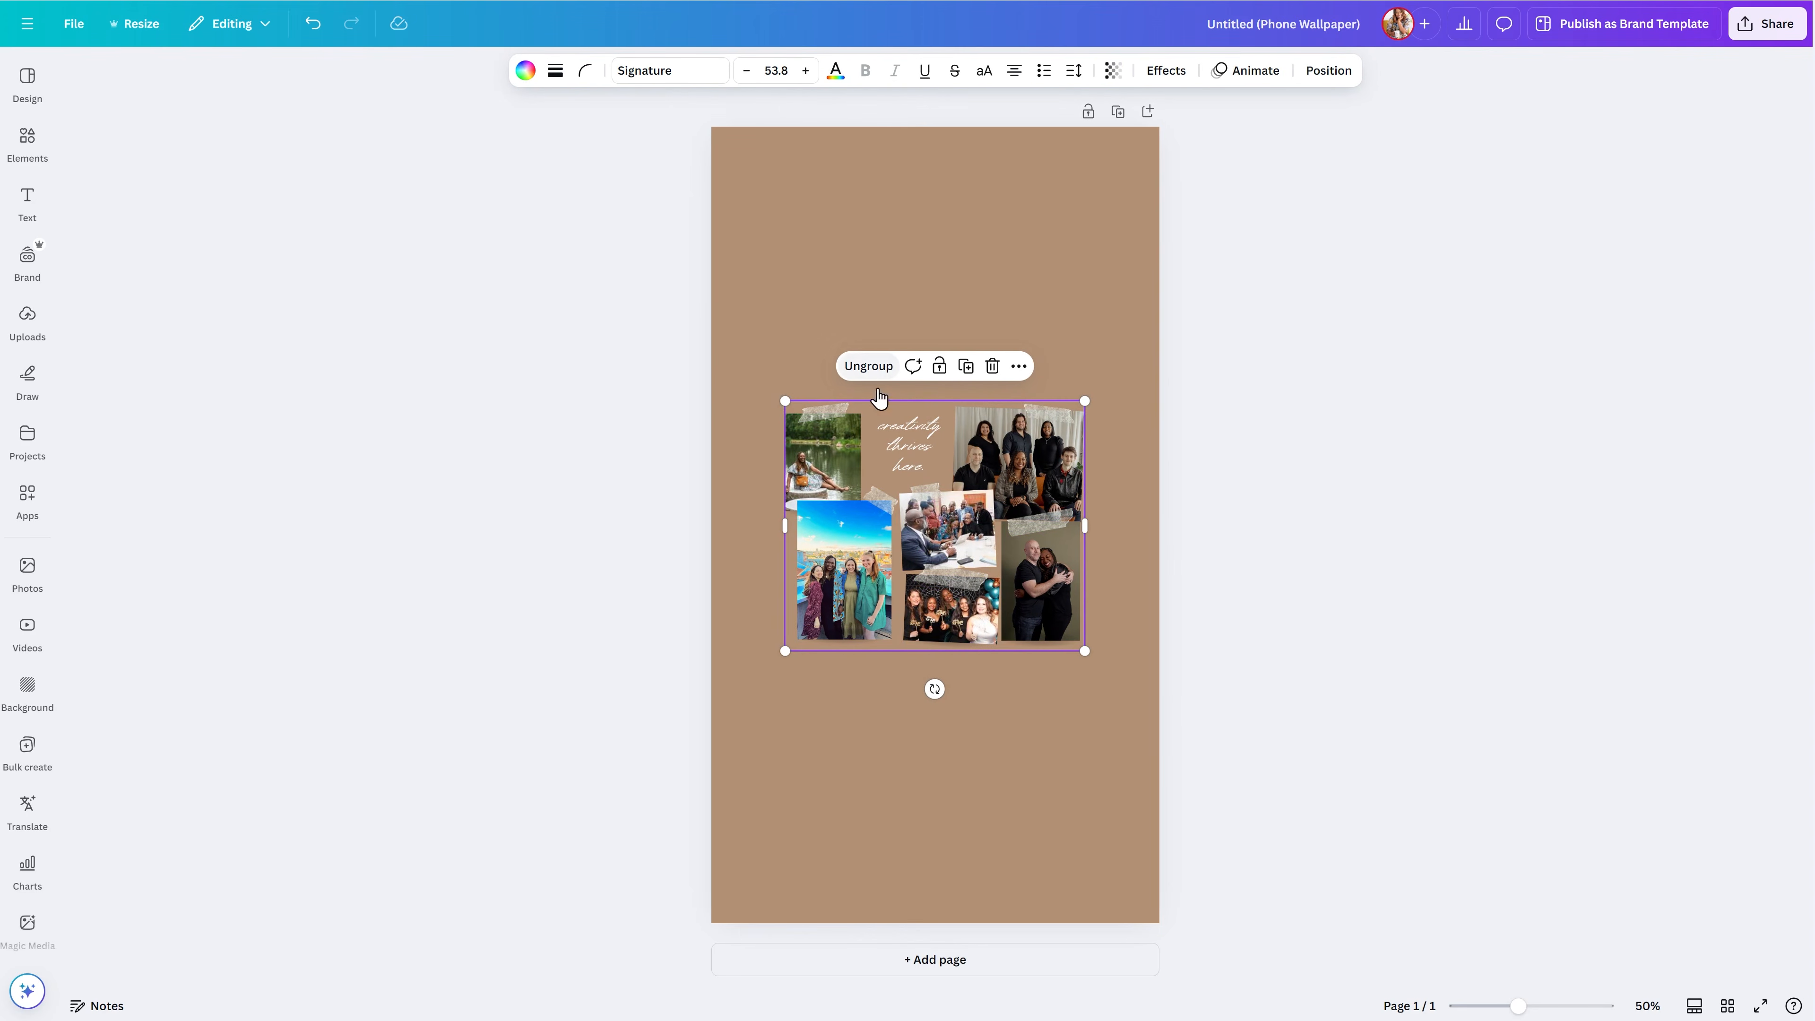
Step: Enlarge the collage group to about 993 × 829 px, leaving narrow side margins, and center it horizontally on the page
left_click_drag(783, 404, 711, 339)
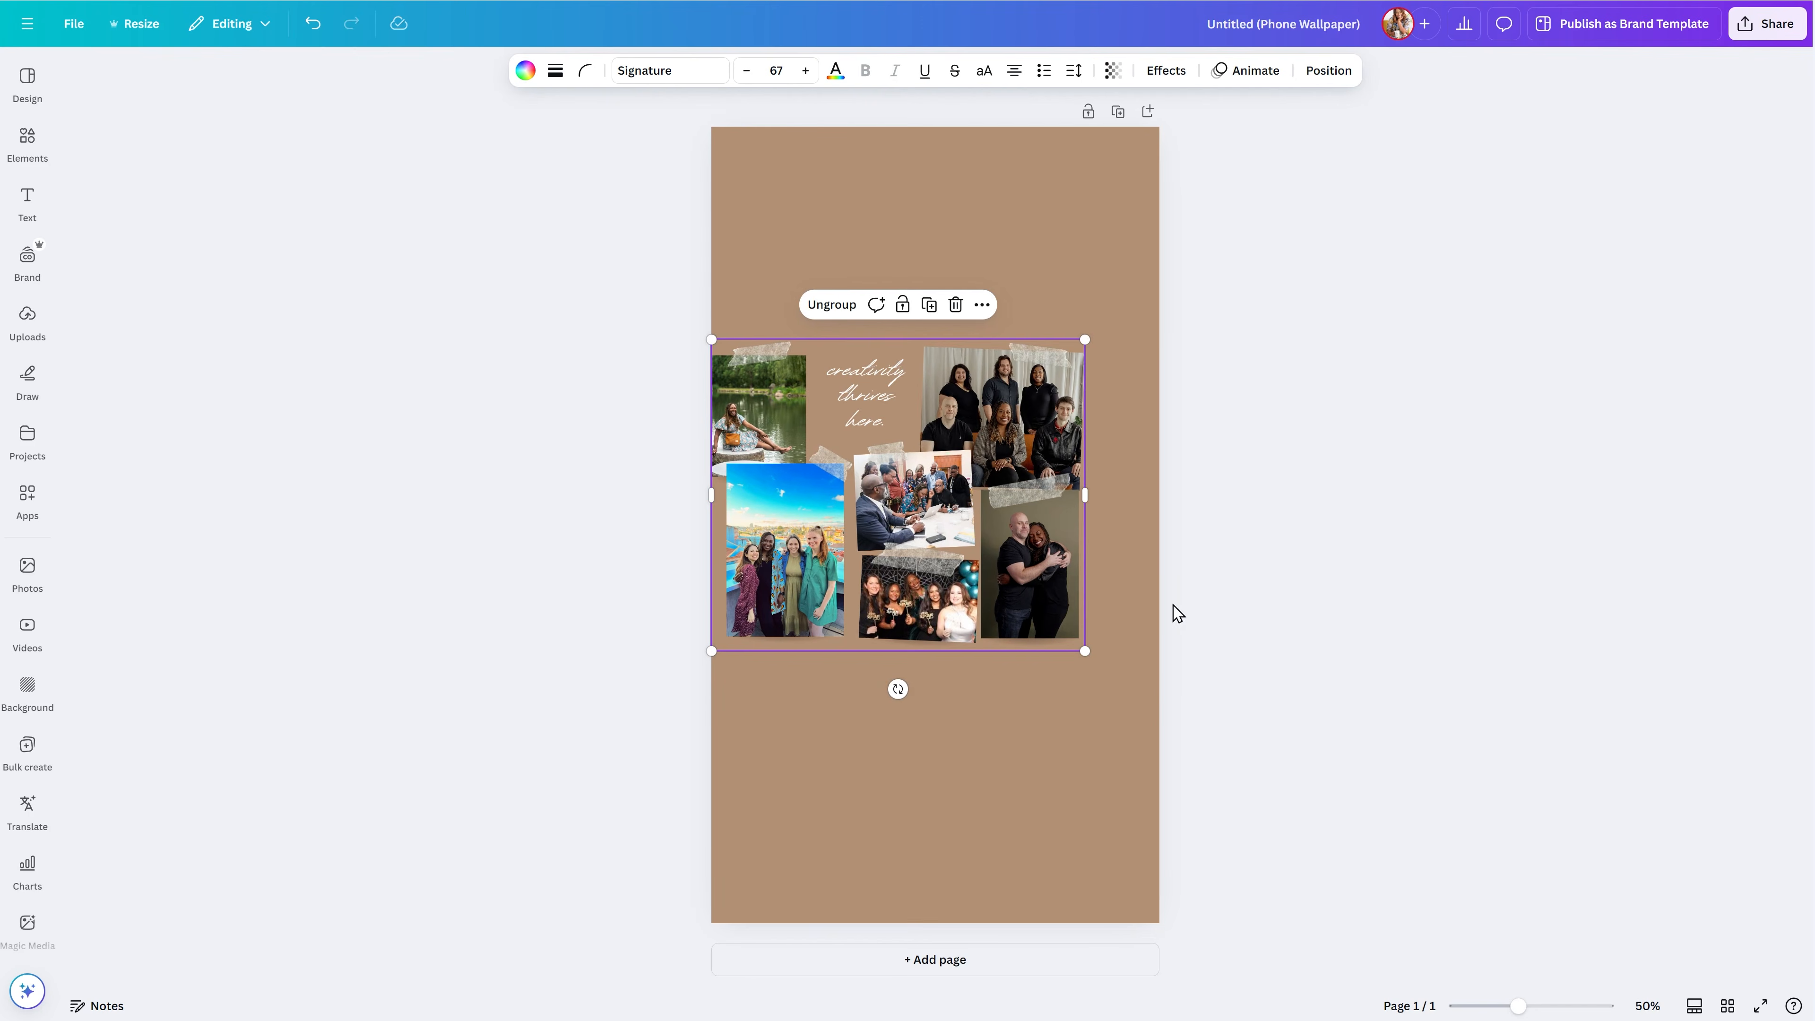
left_click_drag(1084, 651, 1146, 702)
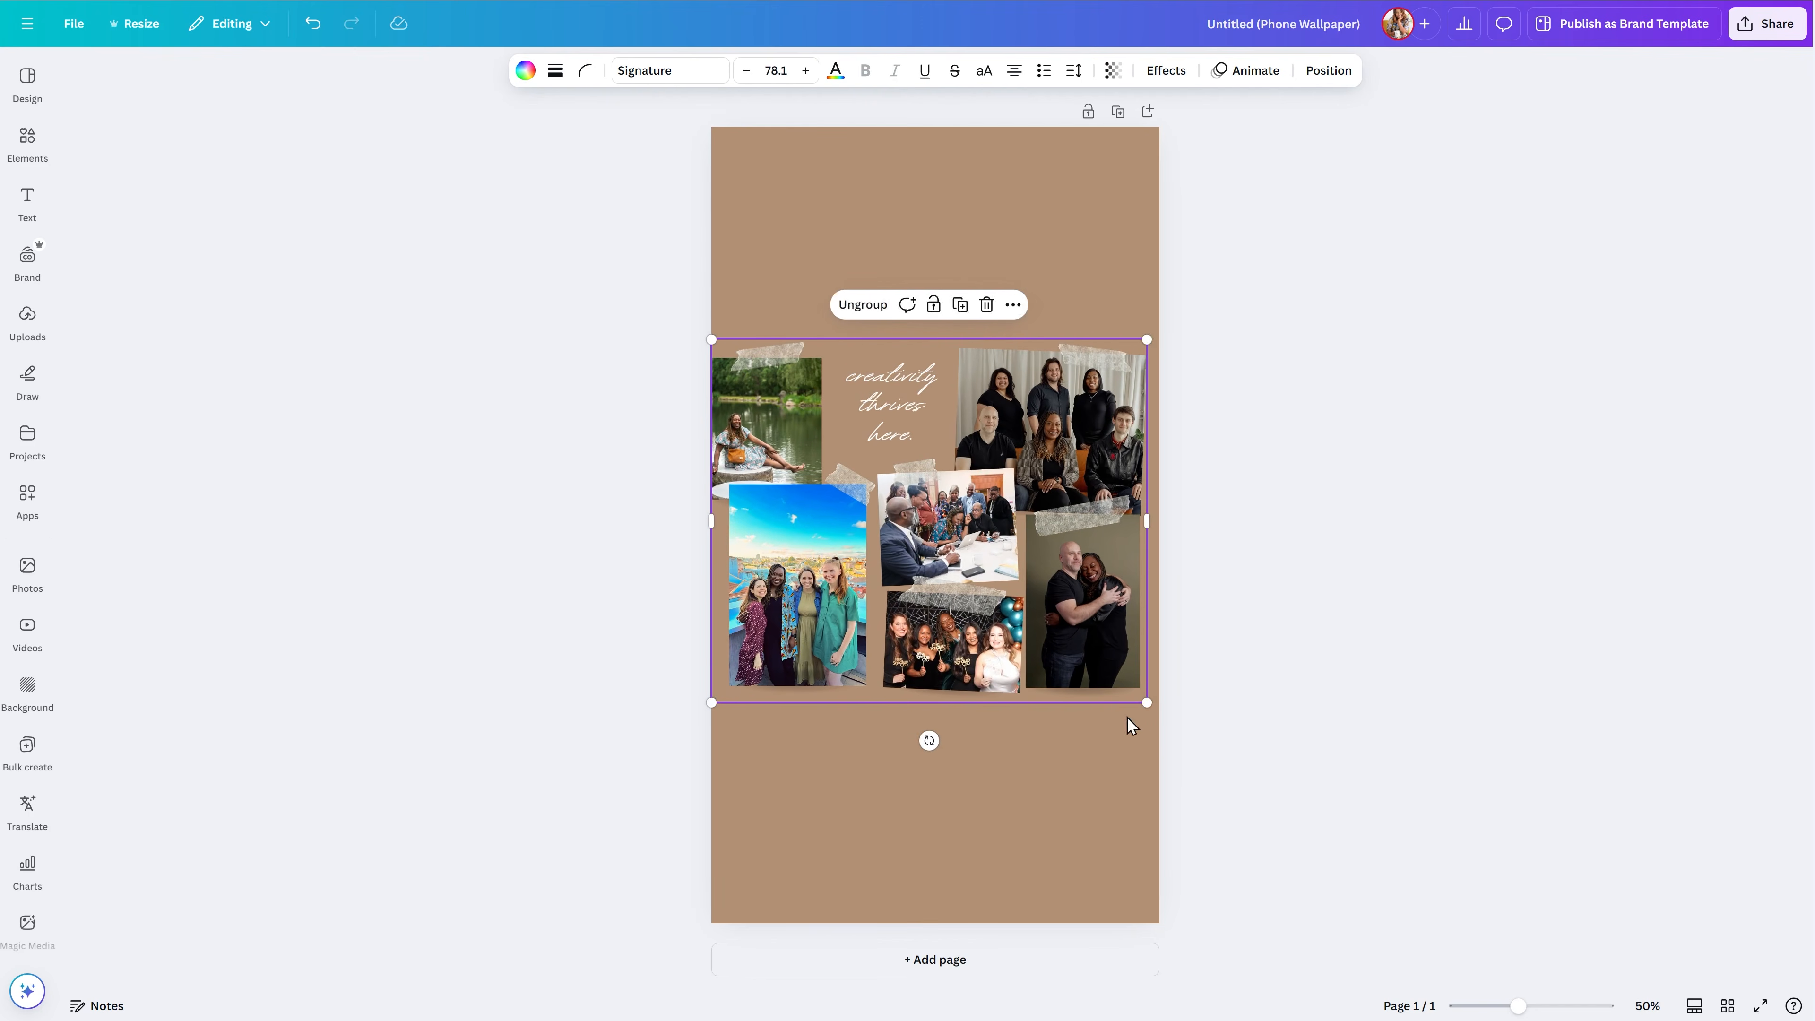
left_click_drag(1023, 676, 1030, 679)
left_click_drag(1153, 343, 1132, 362)
mouse_move(1100, 571)
left_mouse_down()
mouse_move(1107, 355)
mouse_move(1110, 587)
mouse_move(1110, 549)
left_mouse_up()
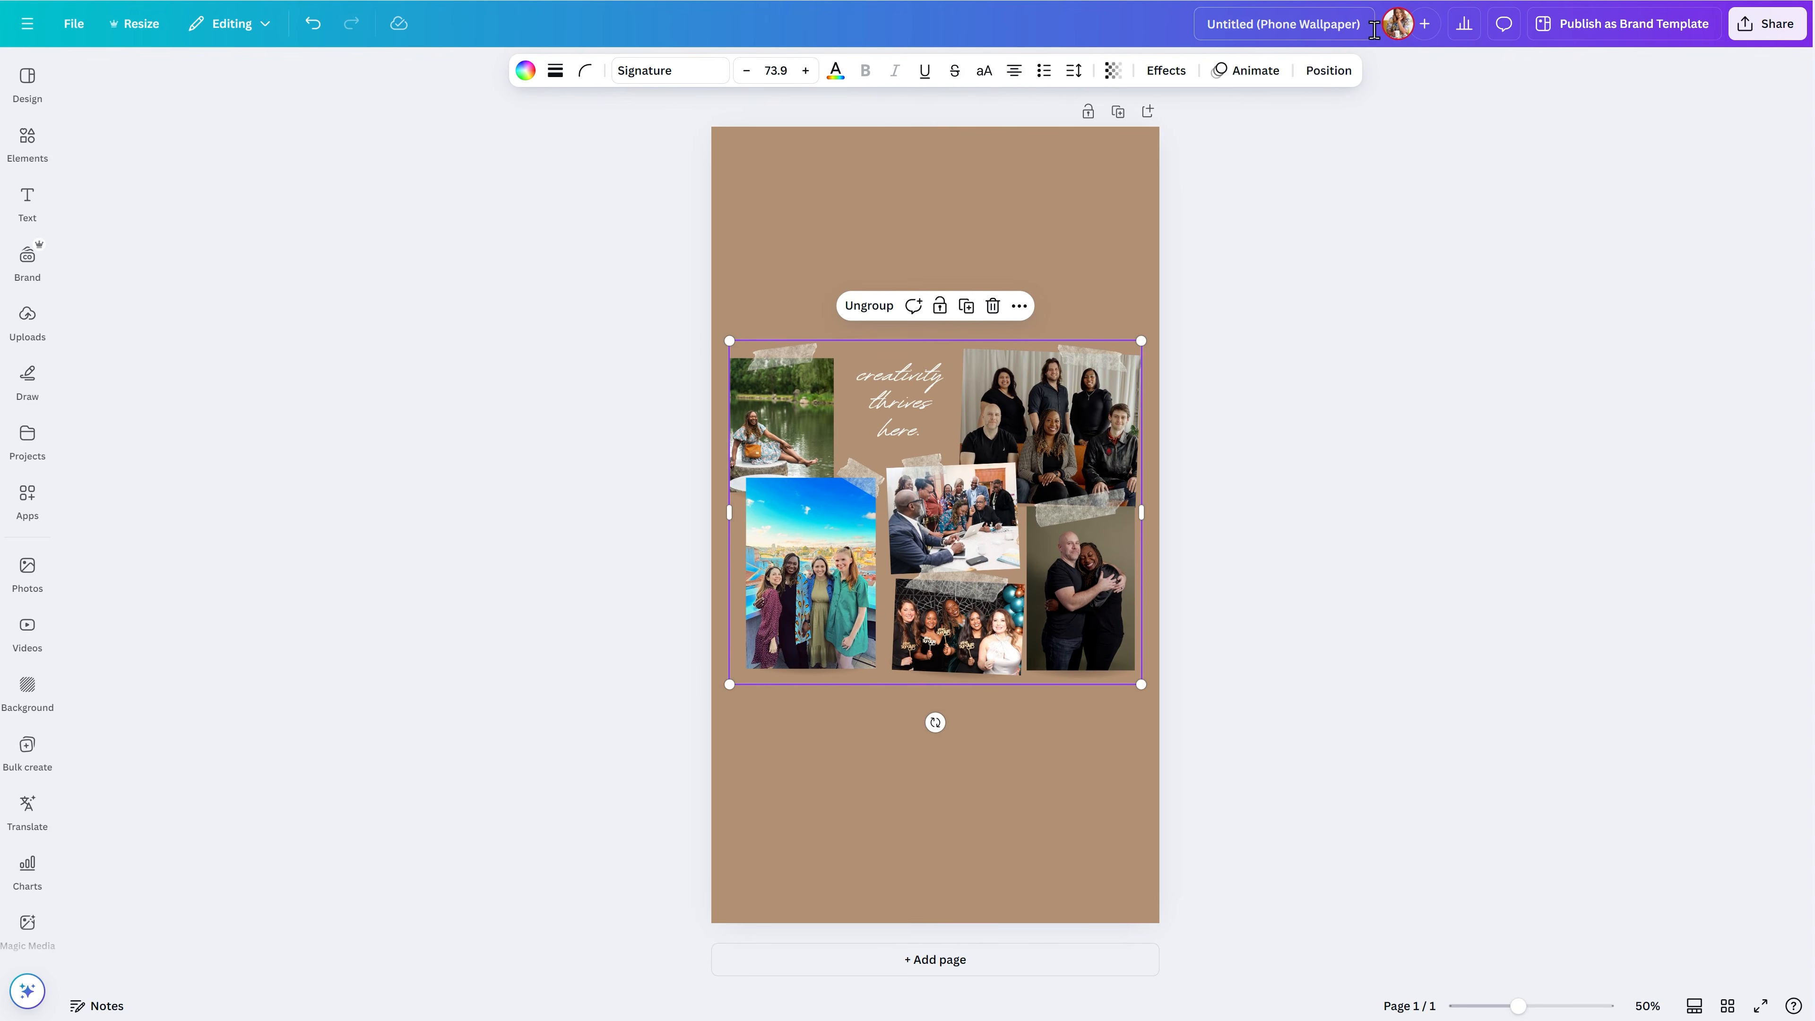
Step: Align the collage group to the vertical middle of the page
left_click(1333, 83)
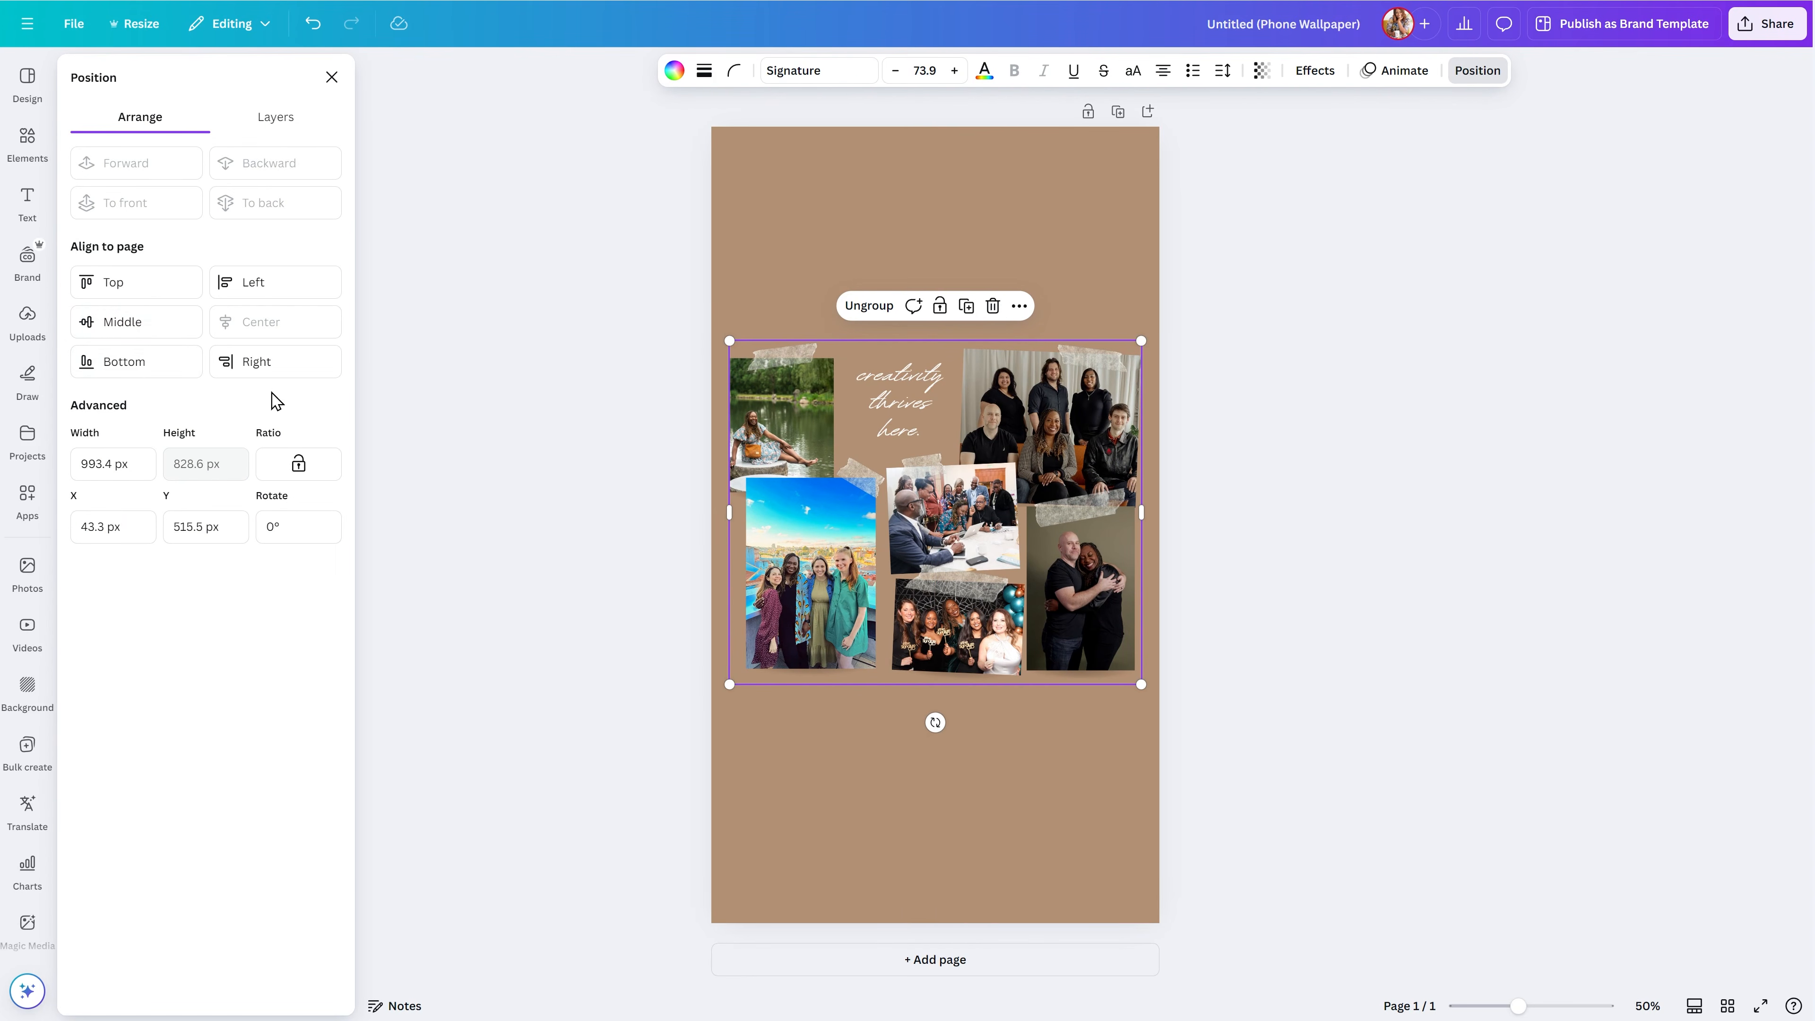
left_click(169, 335)
left_click(543, 348)
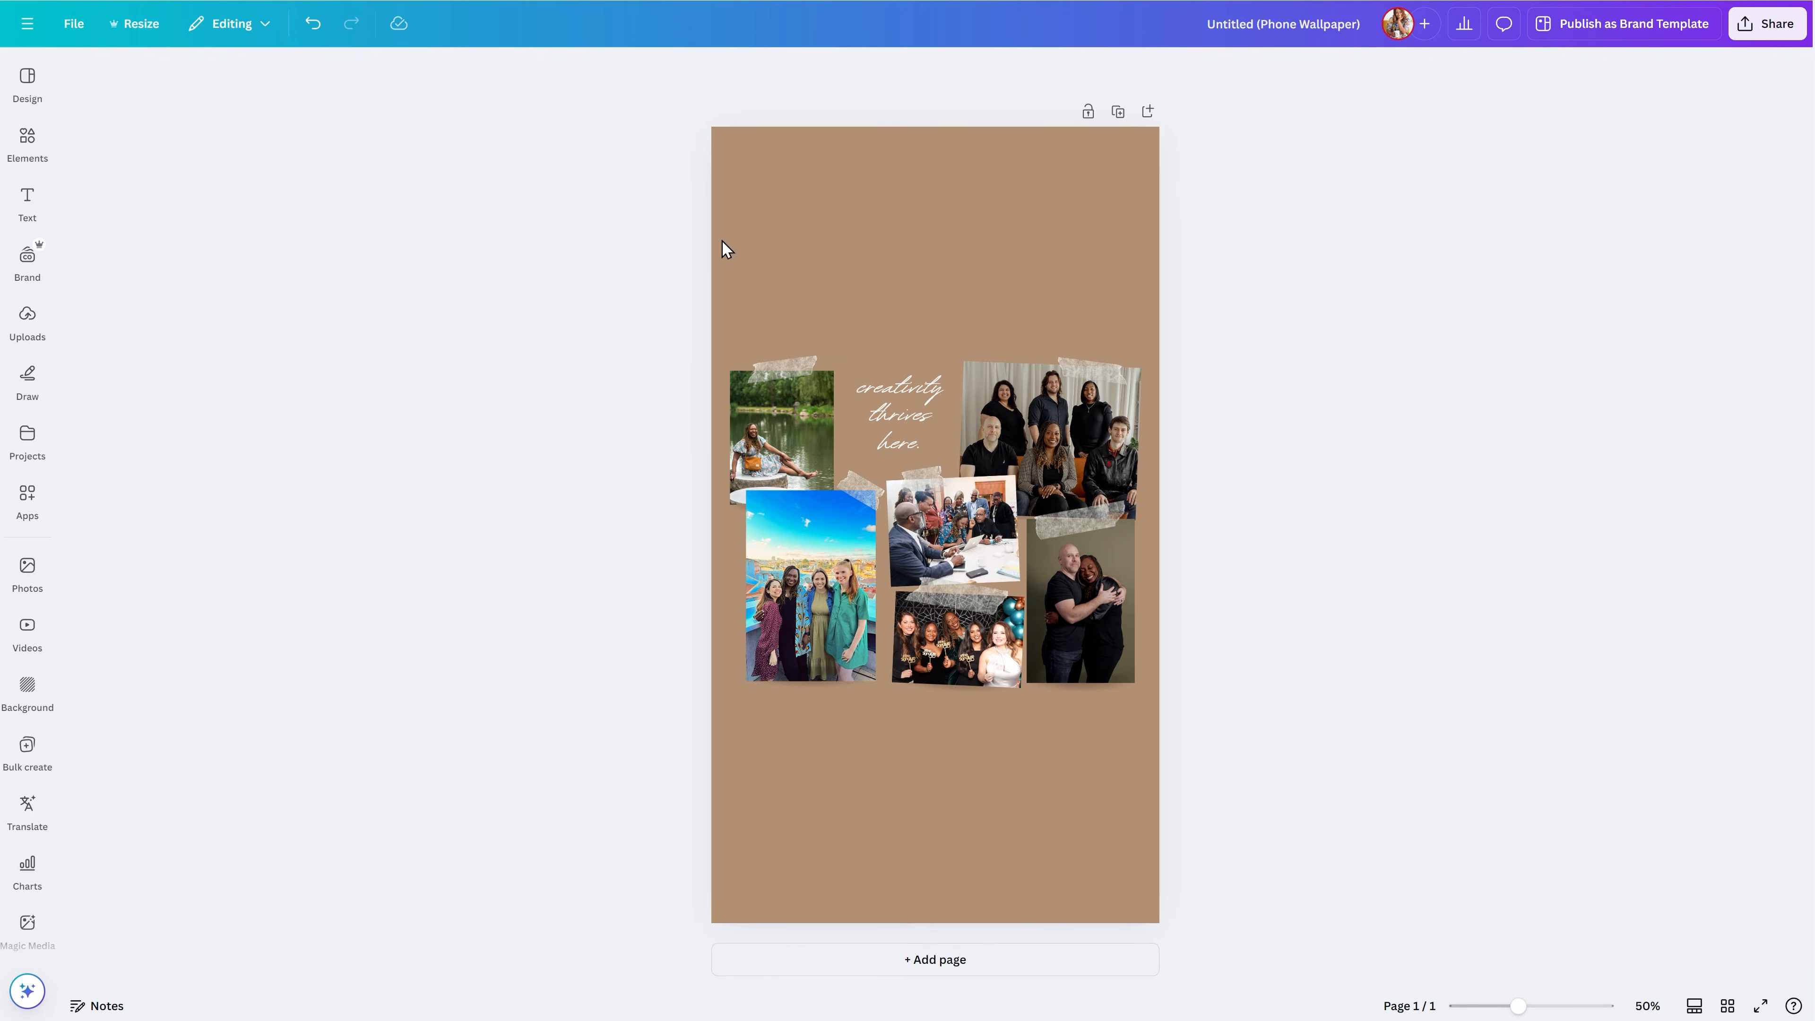
Step: Move the whole collage straight down so a large empty area remains above it on the page
left_click_drag(560, 377, 1440, 739)
left_click_drag(1043, 486, 1041, 560)
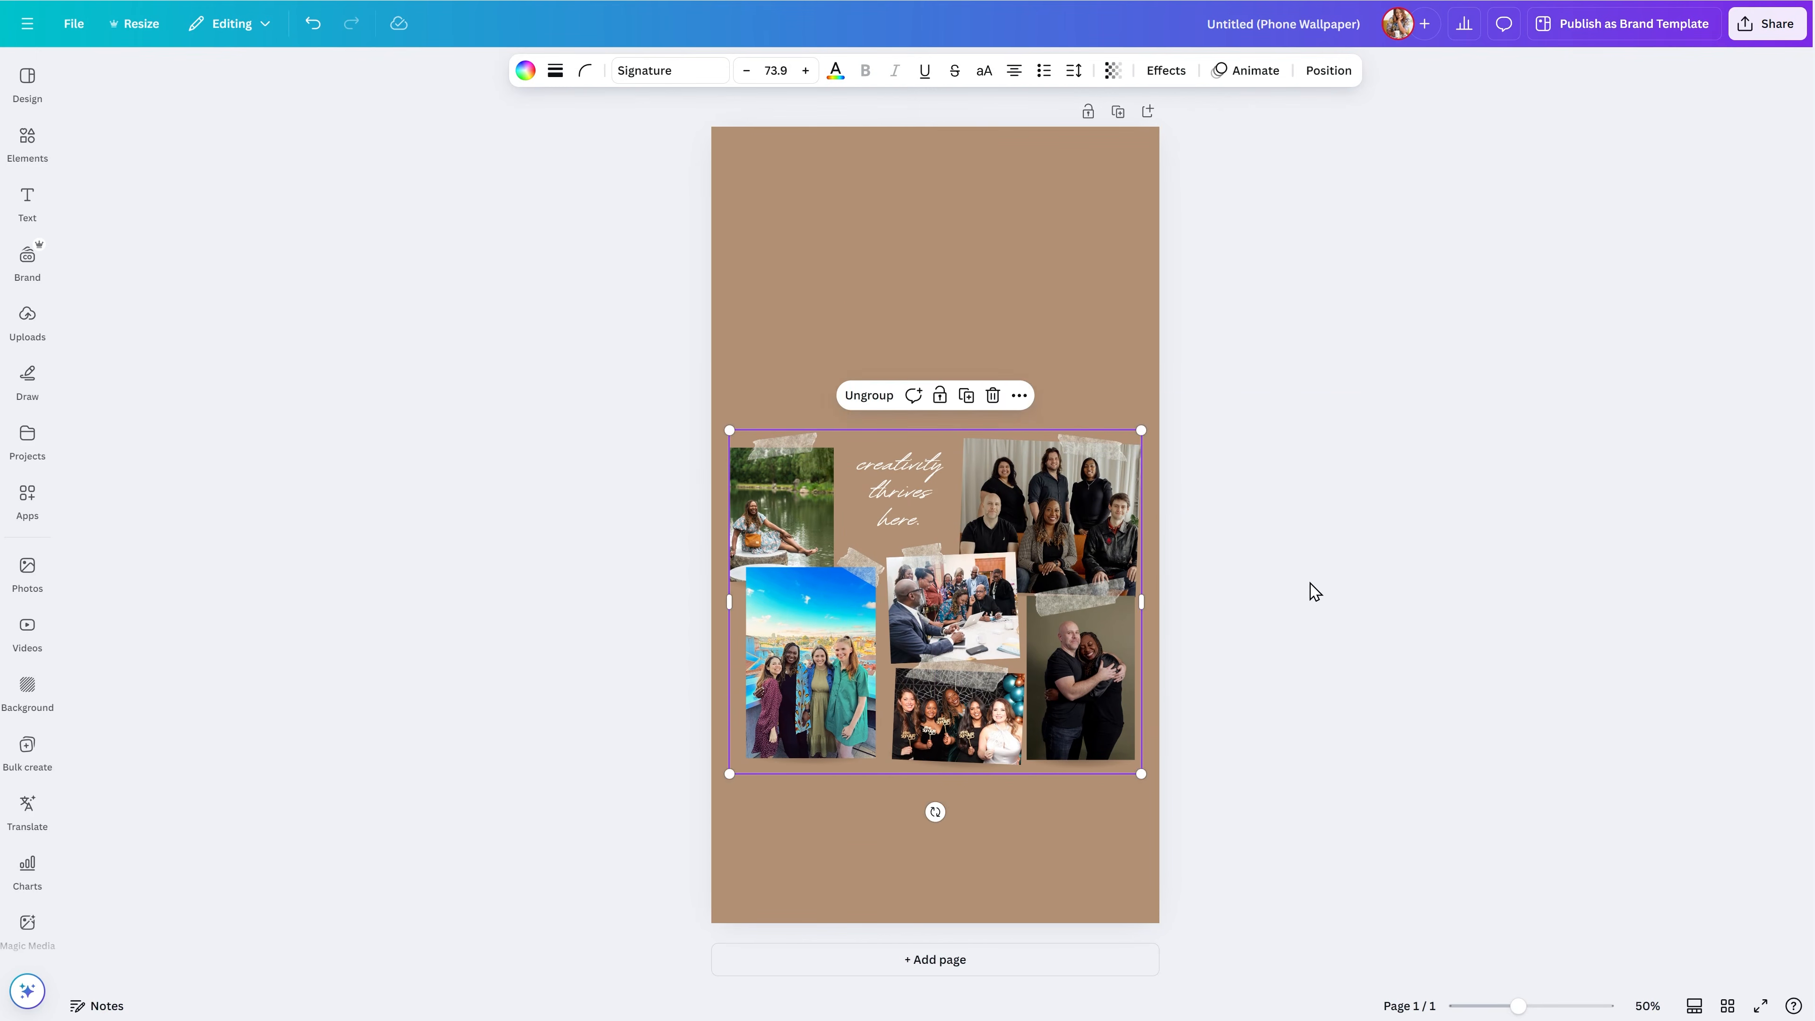
left_click(1307, 586)
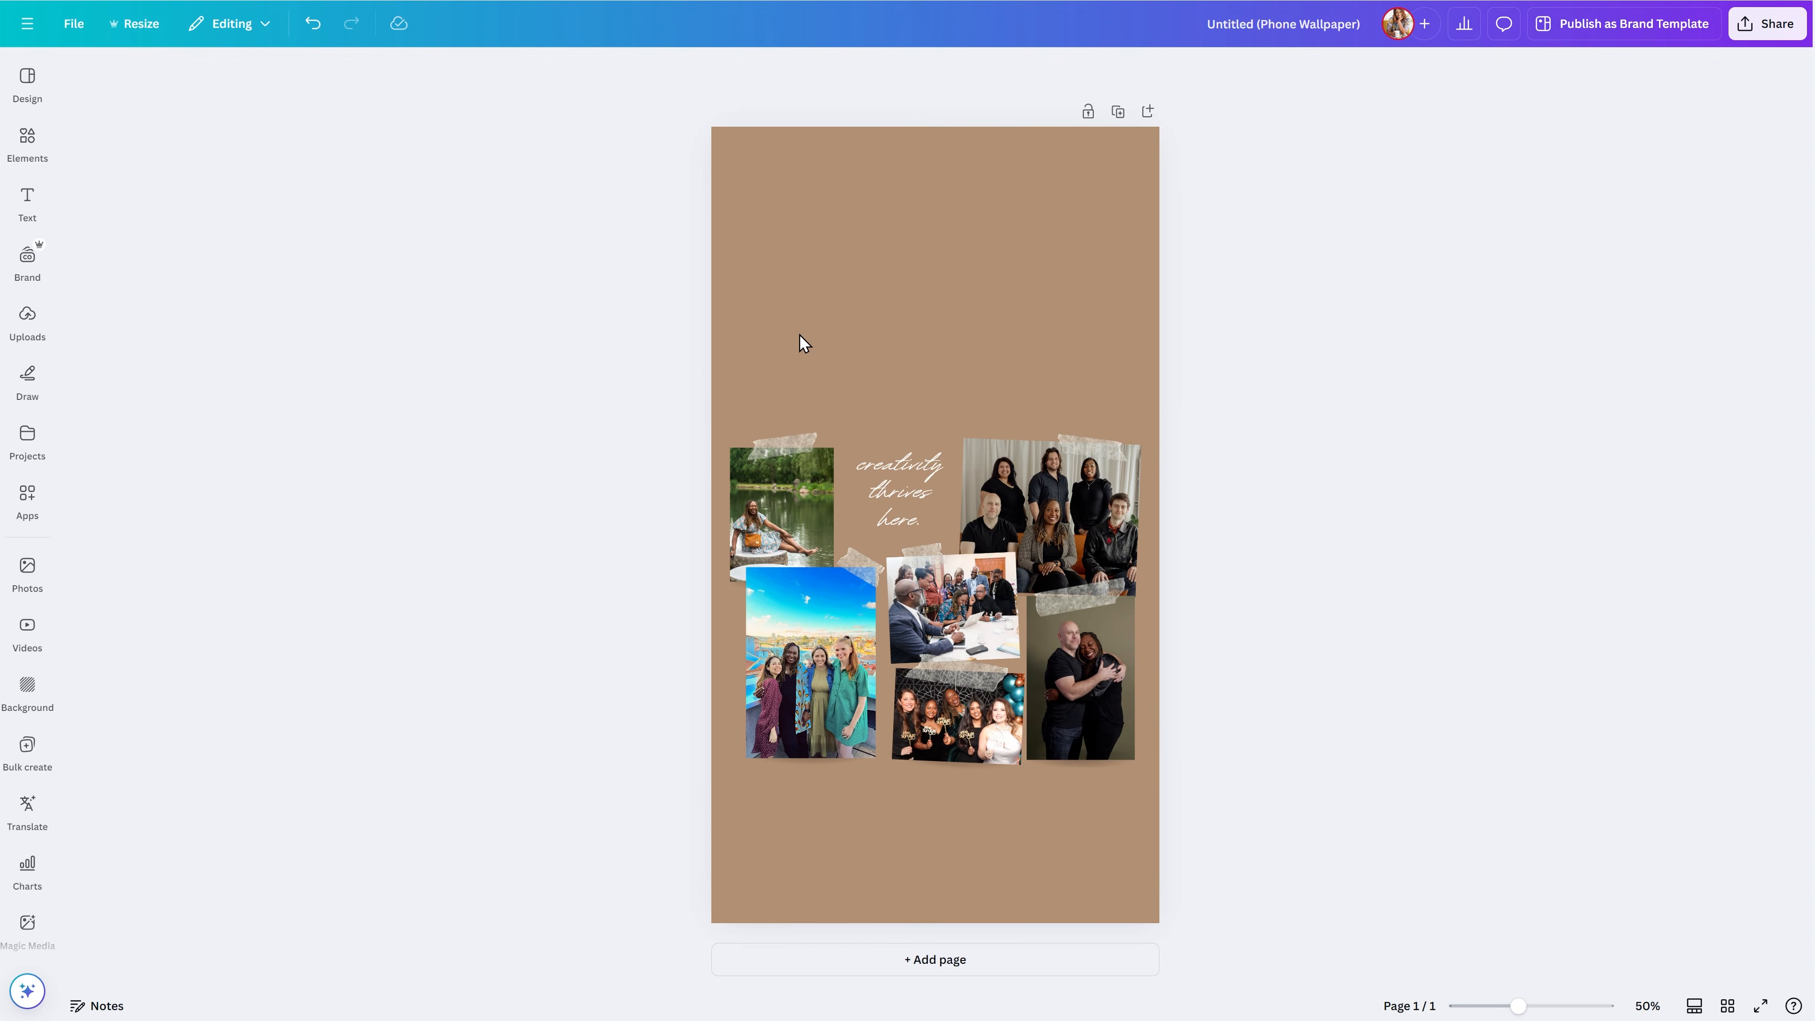
Step: Open the phone wallpaper's sharing and download options
left_click(1744, 33)
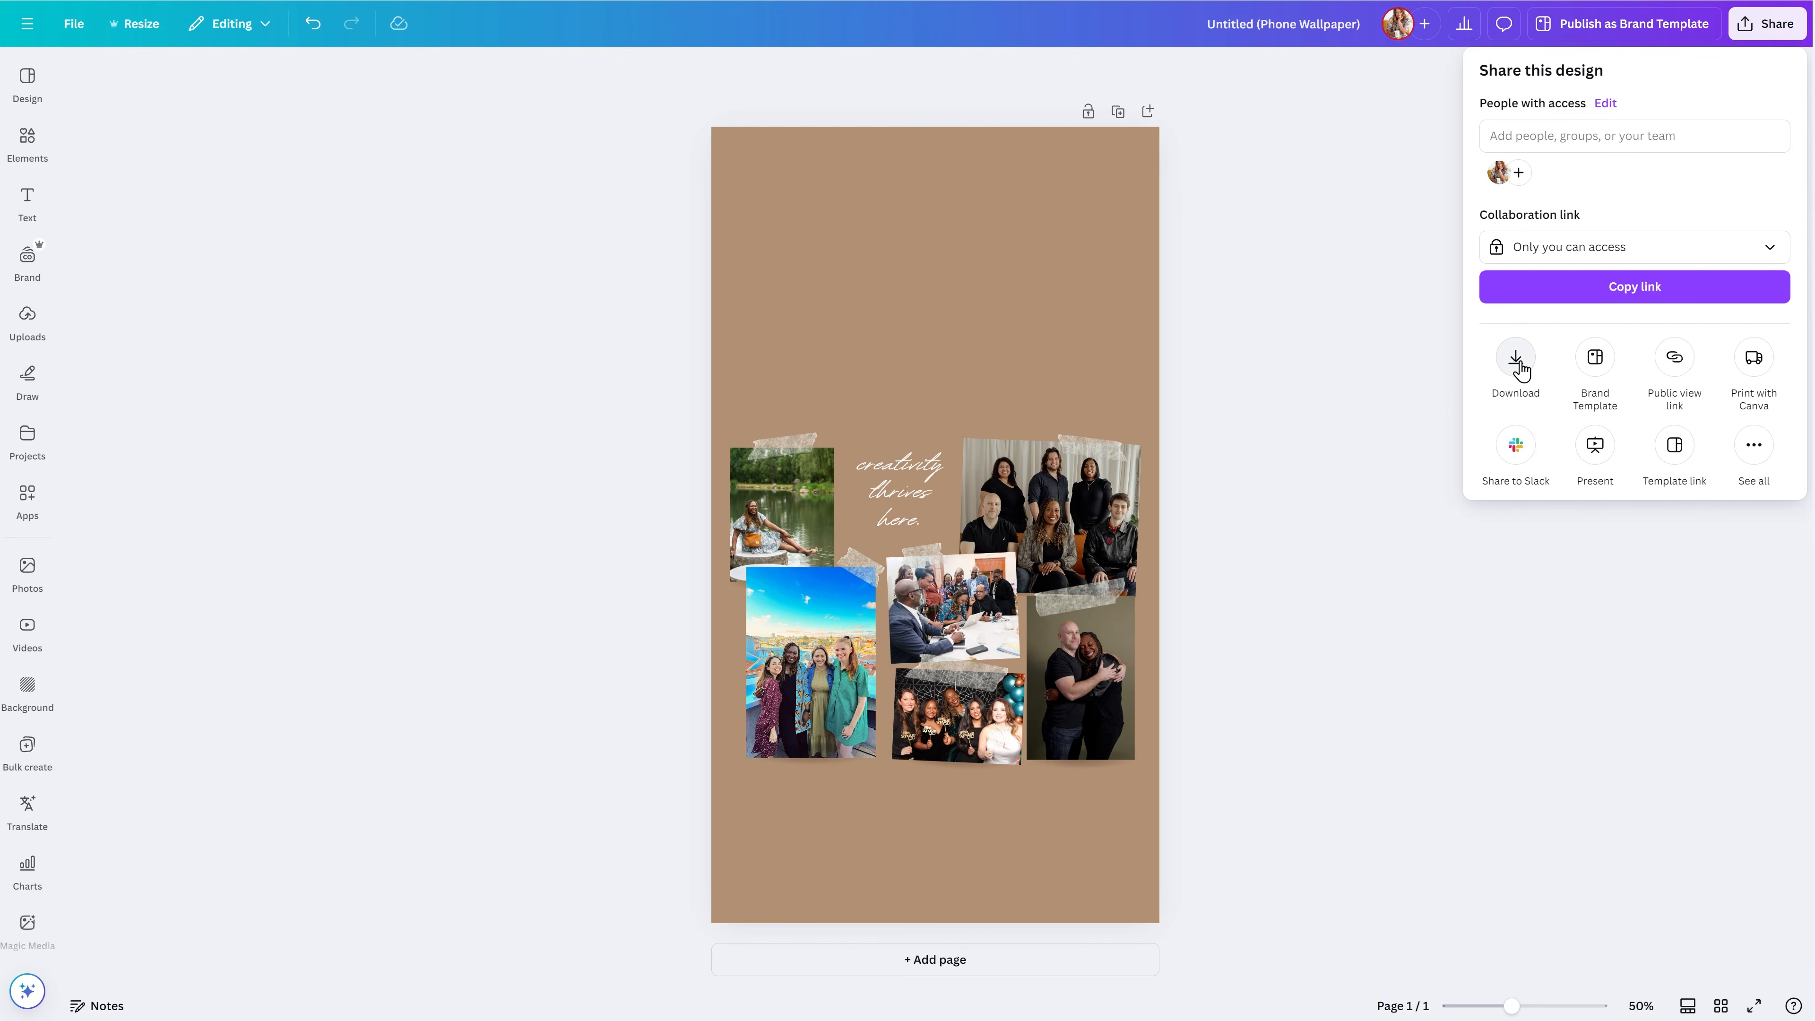